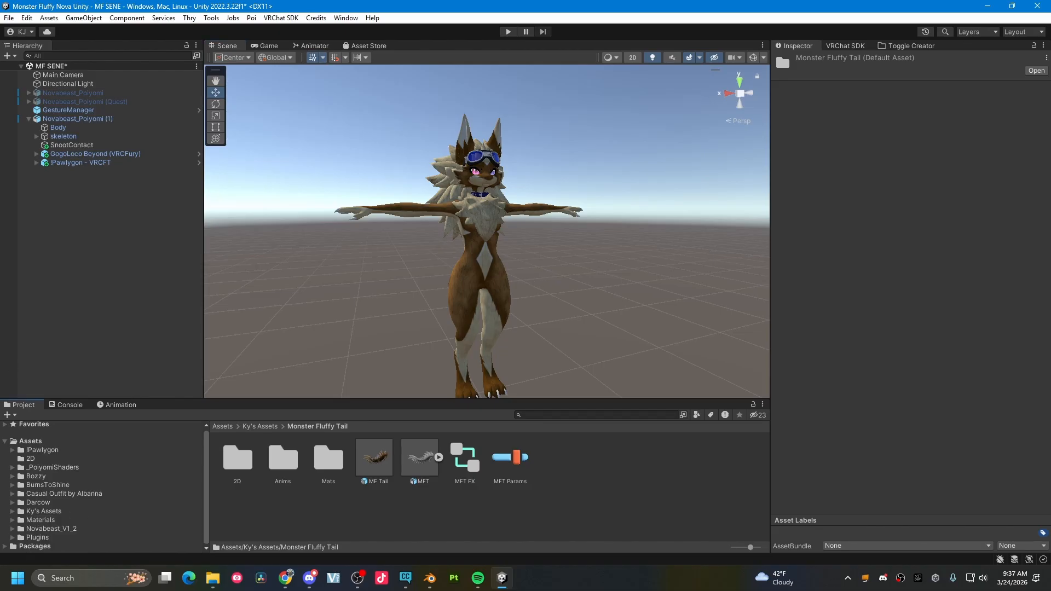
Open the Monster Fluffy Wings folder inside Ky's Assets
click(33, 442)
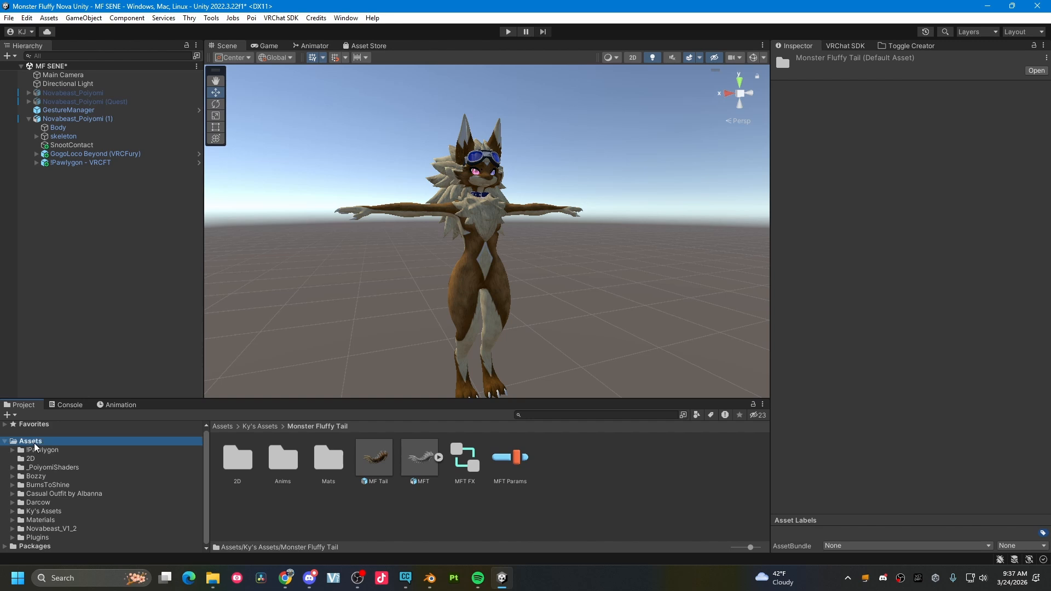
double_click(583, 469)
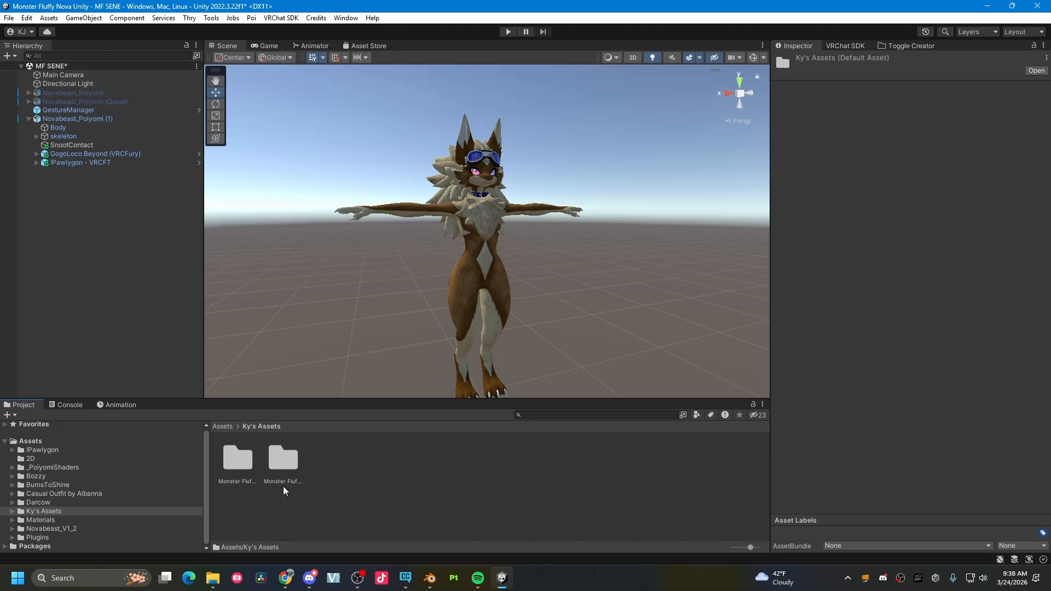
click(286, 464)
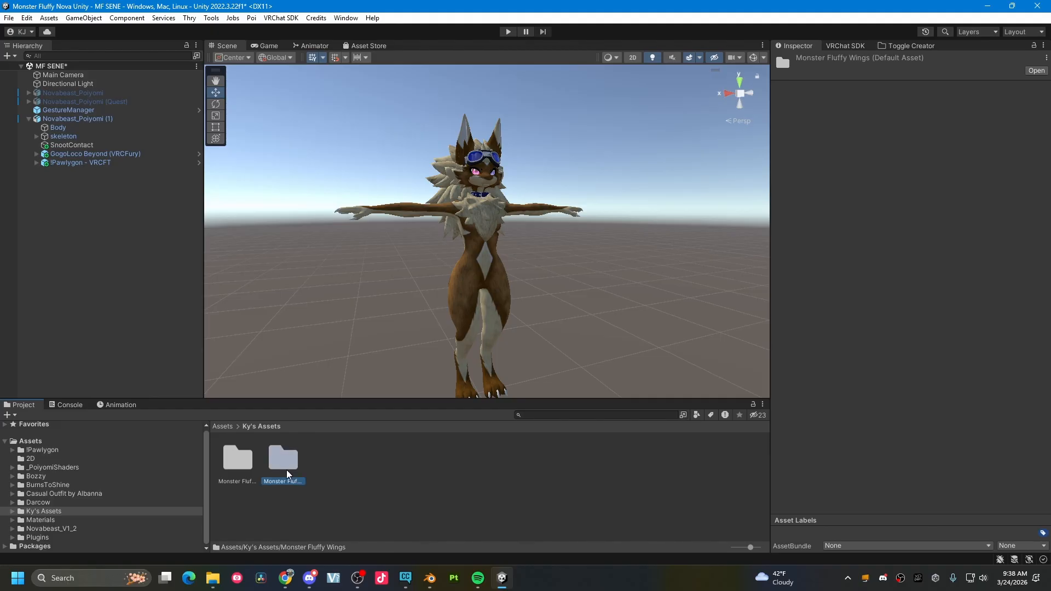
double_click(286, 464)
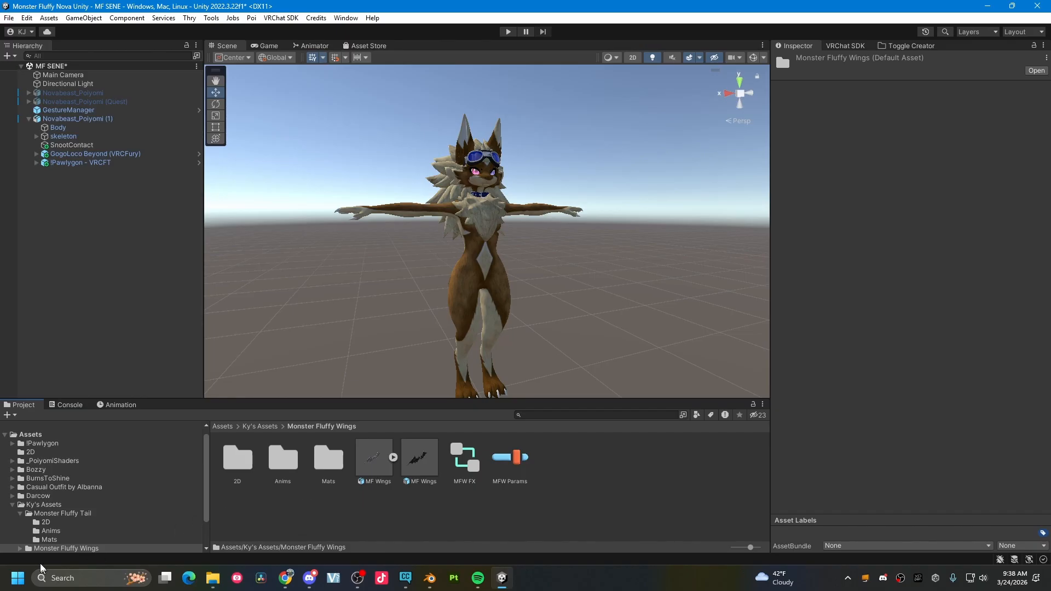
scroll(41, 539, down, 2)
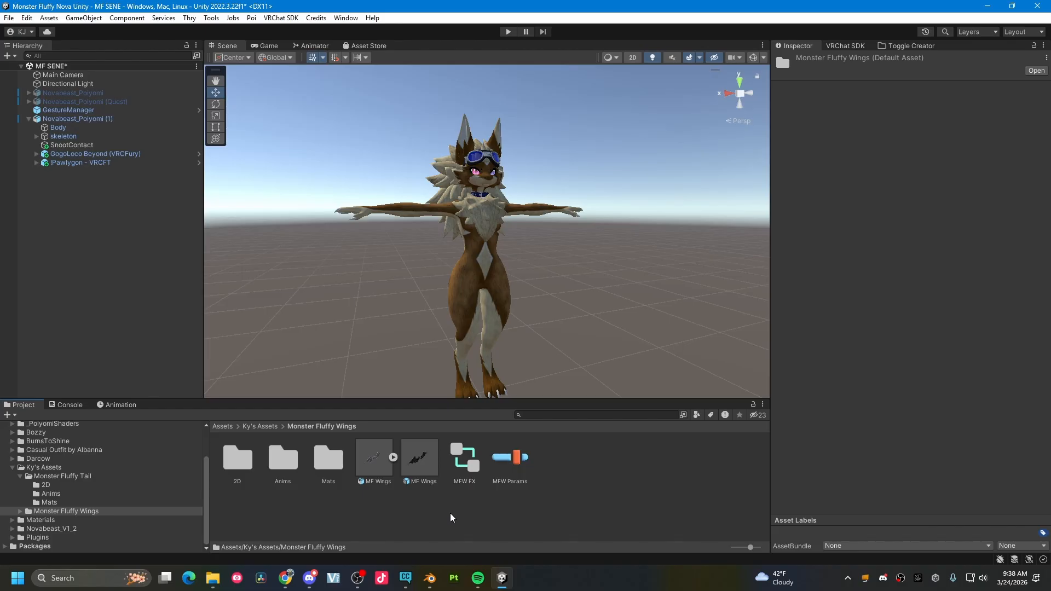
Compare the MF Wings prefab with the MF Wings FBX model in an enlarged, rotated preview
click(426, 460)
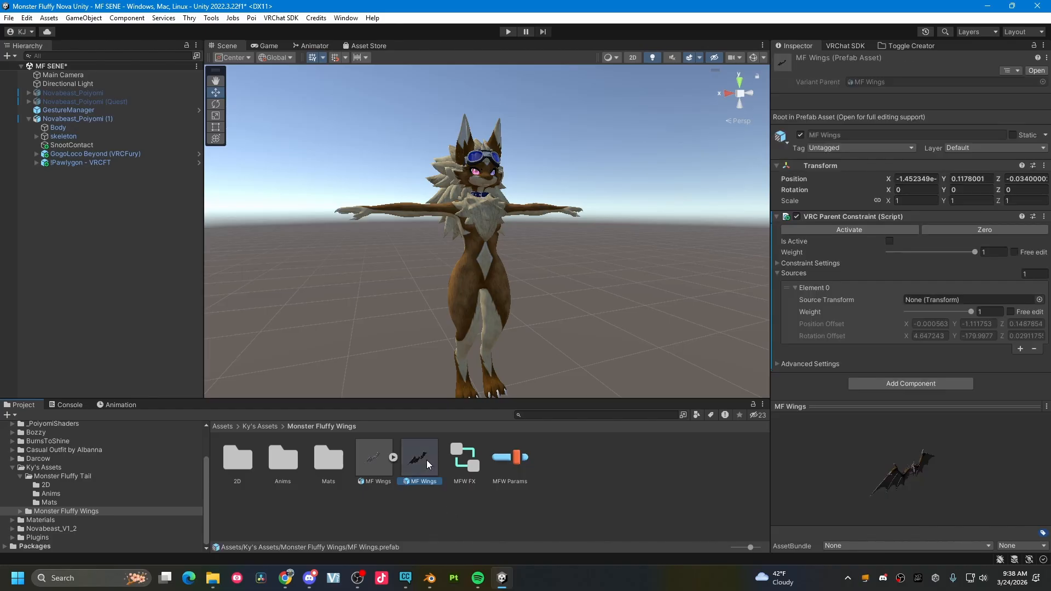
click(373, 469)
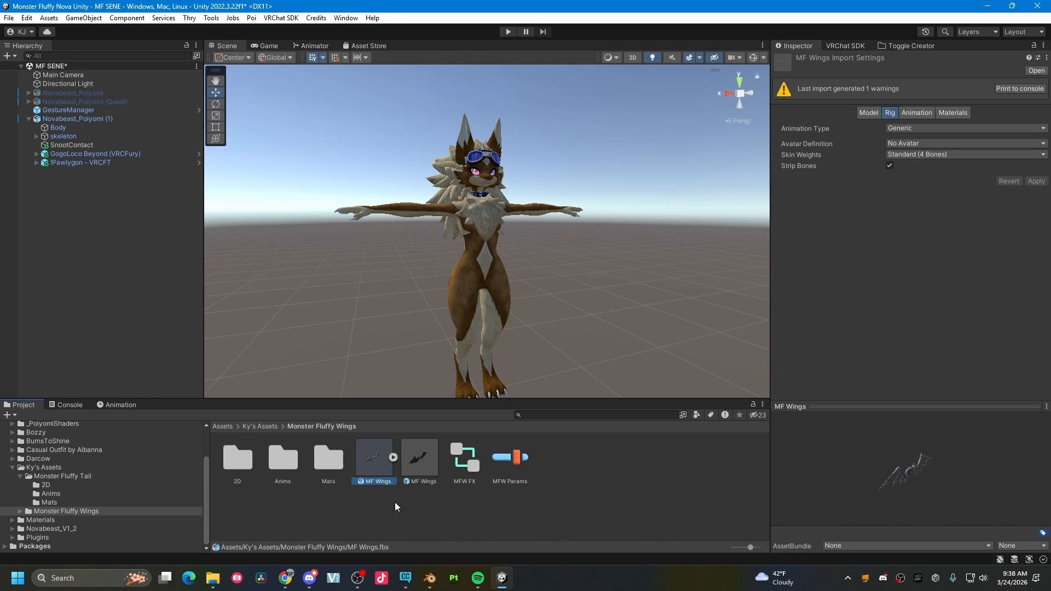
click(422, 477)
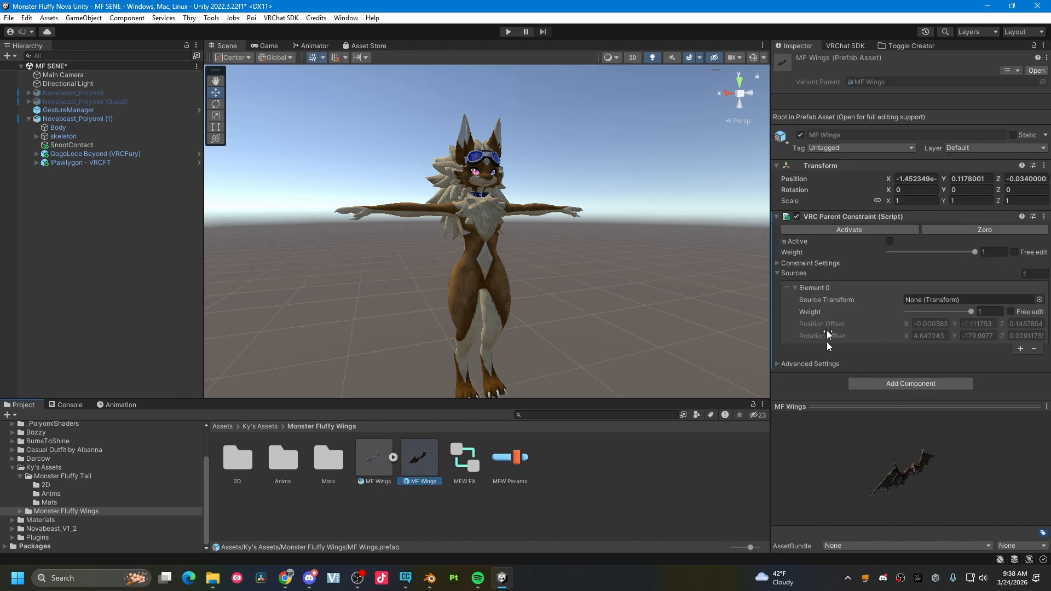
drag(955, 404, 954, 297)
drag(953, 422, 874, 444)
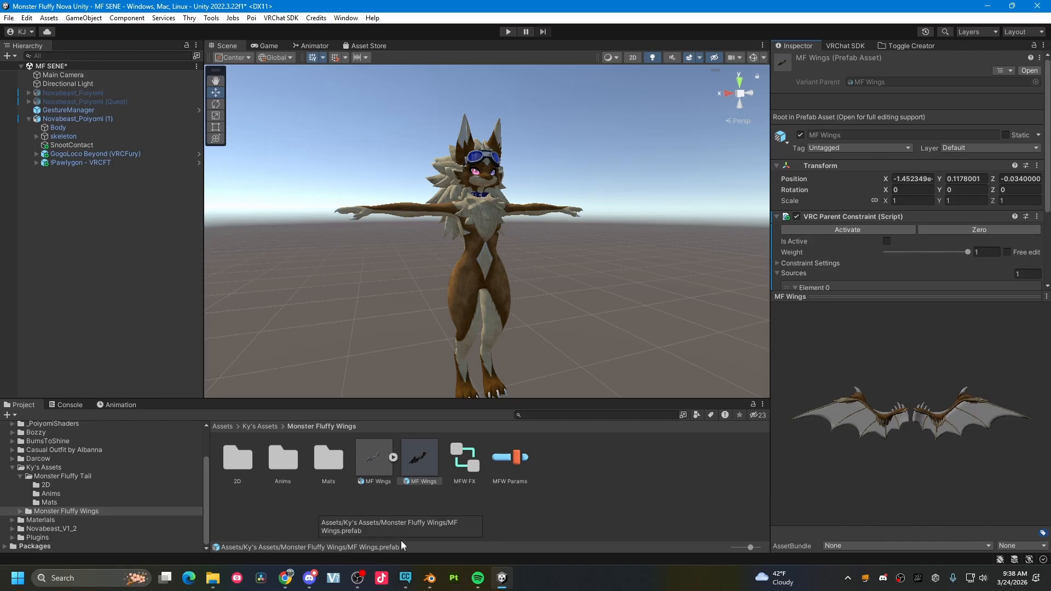
click(376, 472)
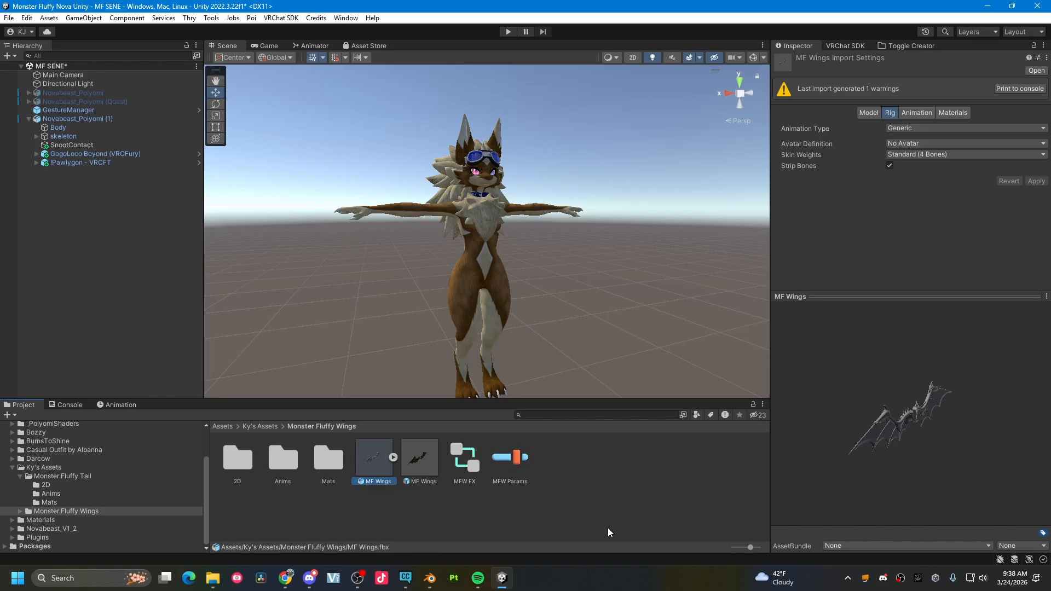
drag(882, 430, 869, 395)
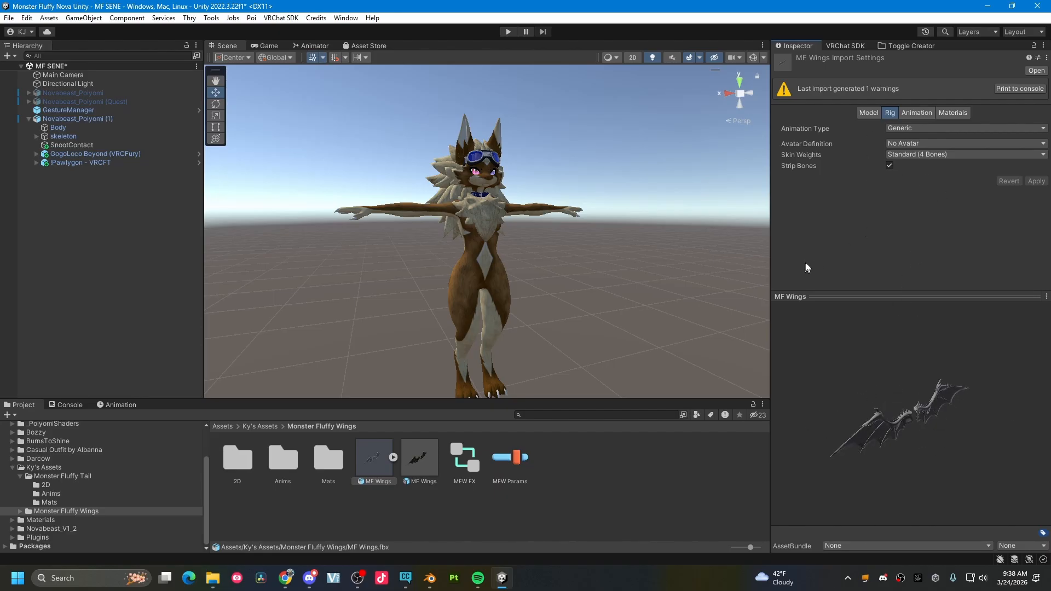
Add the MF Wings prefab as a child of the Novabeast_Poiyomi (1) avatar and view its placement from behind
click(422, 470)
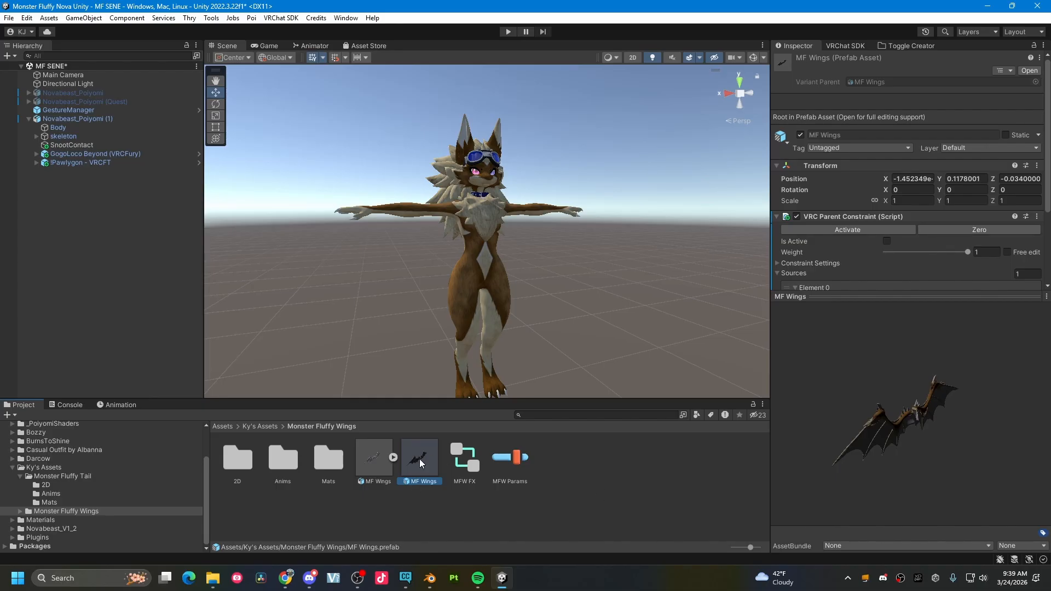
drag(423, 472, 67, 121)
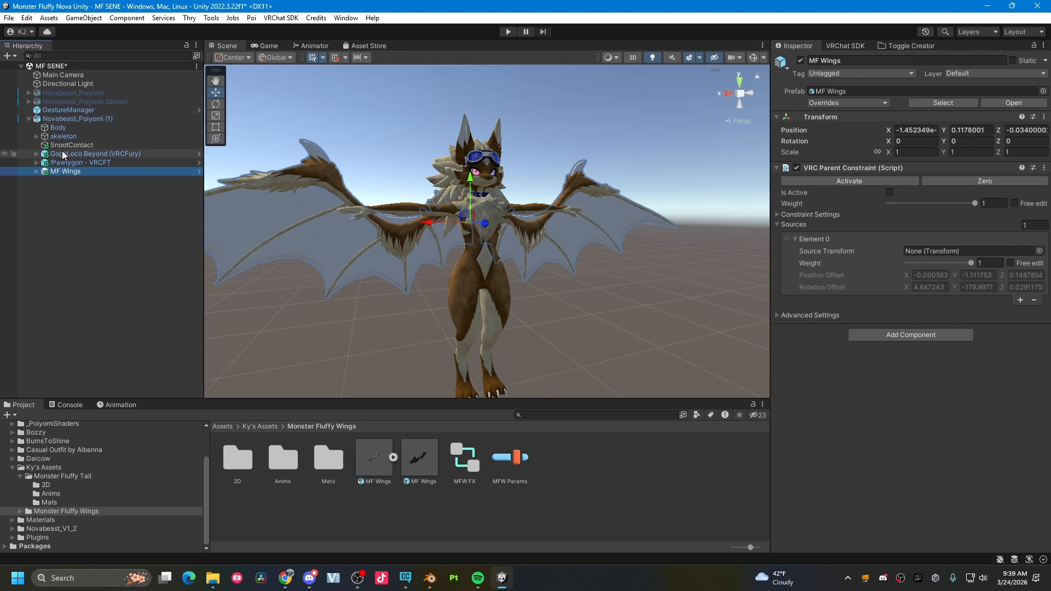
middle_drag(350, 208, 367, 233)
right_drag(367, 234, 549, 205)
middle_drag(550, 205, 478, 235)
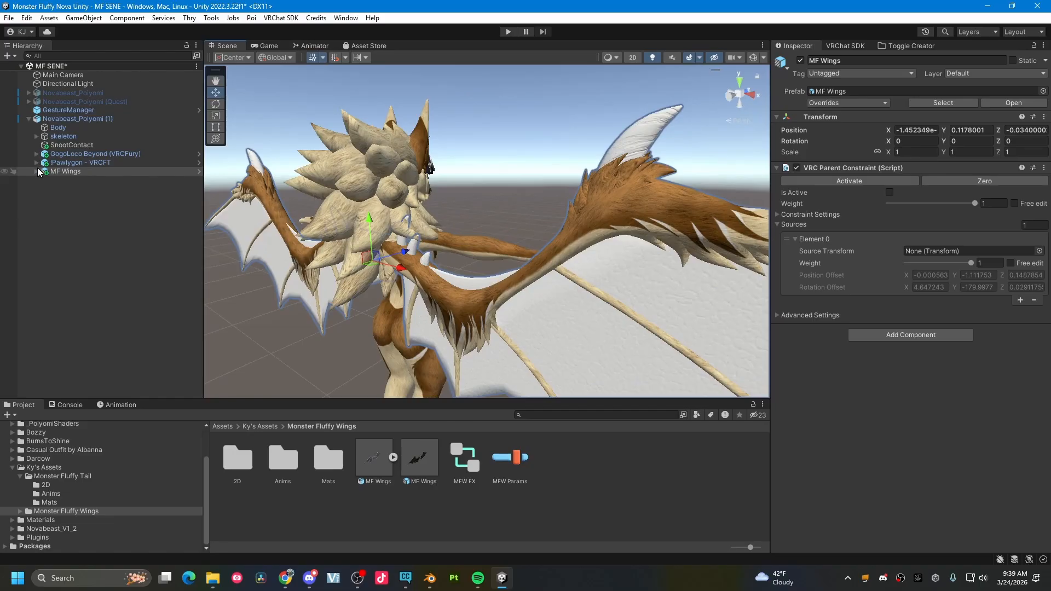
Try repositioning the MF Wings object and adjusting its Wing ROOT_L and Wing ROOT_R bones, undoing each change
mouse_move(370, 222)
mouse_down()
mouse_move(374, 198)
mouse_move(385, 231)
mouse_up()
key(ctrl+z)
click(36, 172)
click(44, 180)
click(52, 189)
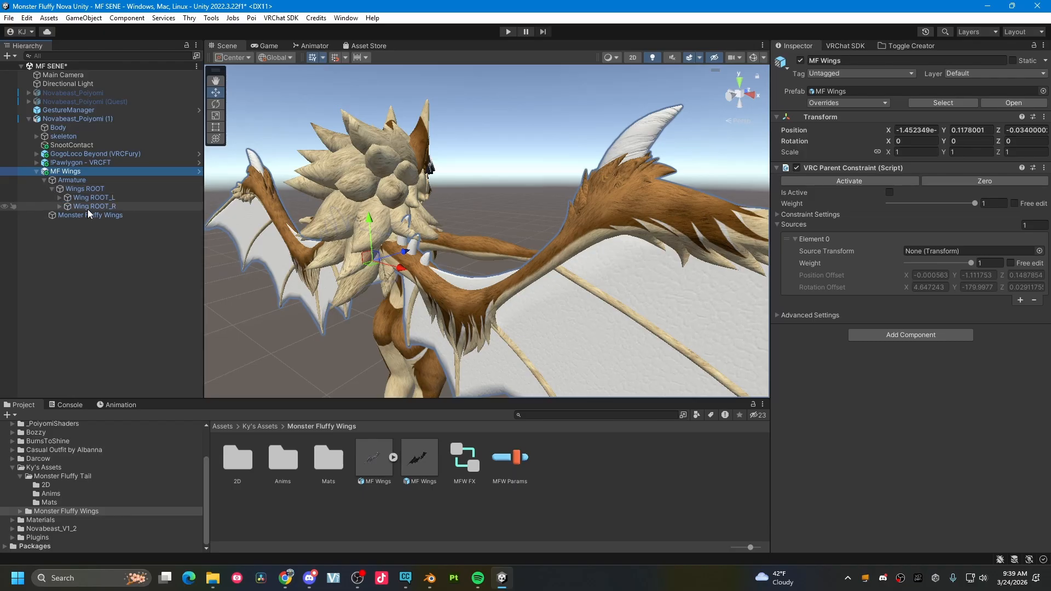
click(96, 199)
click(100, 205)
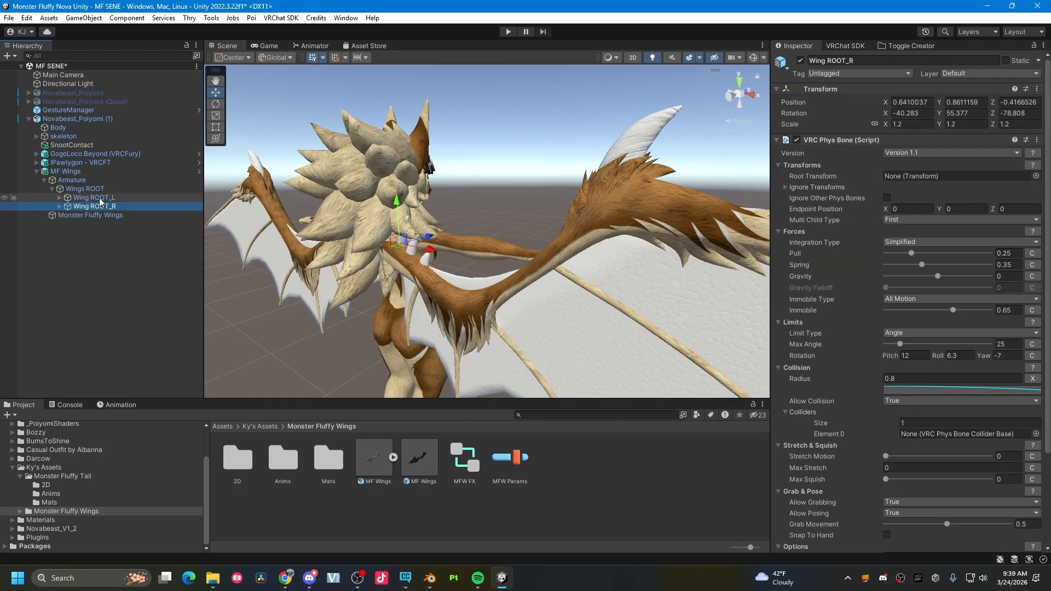
drag(424, 246, 591, 310)
key(r)
key(ctrl+z)
key(ctrl+z)
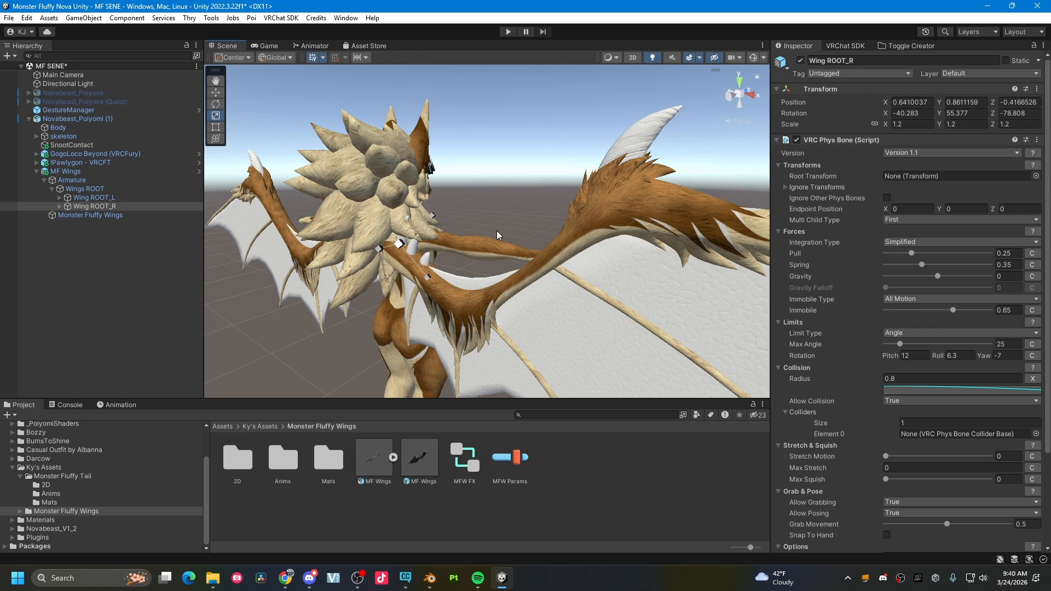
right_drag(497, 231, 345, 223)
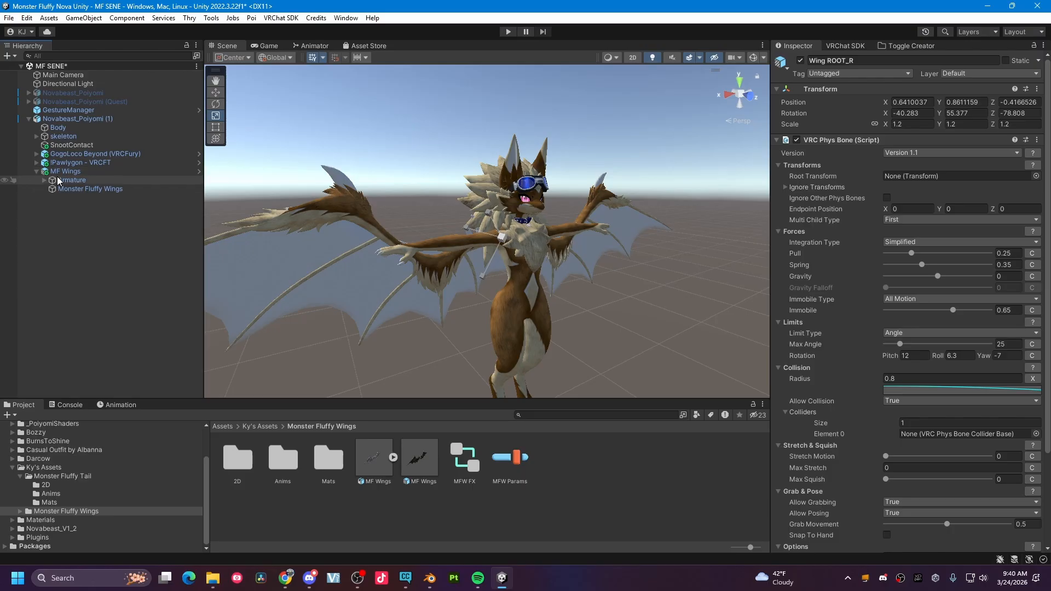
Assign the avatar's chest bone as the source transform of the MF Wings parent constraint and activate the constraint
click(32, 172)
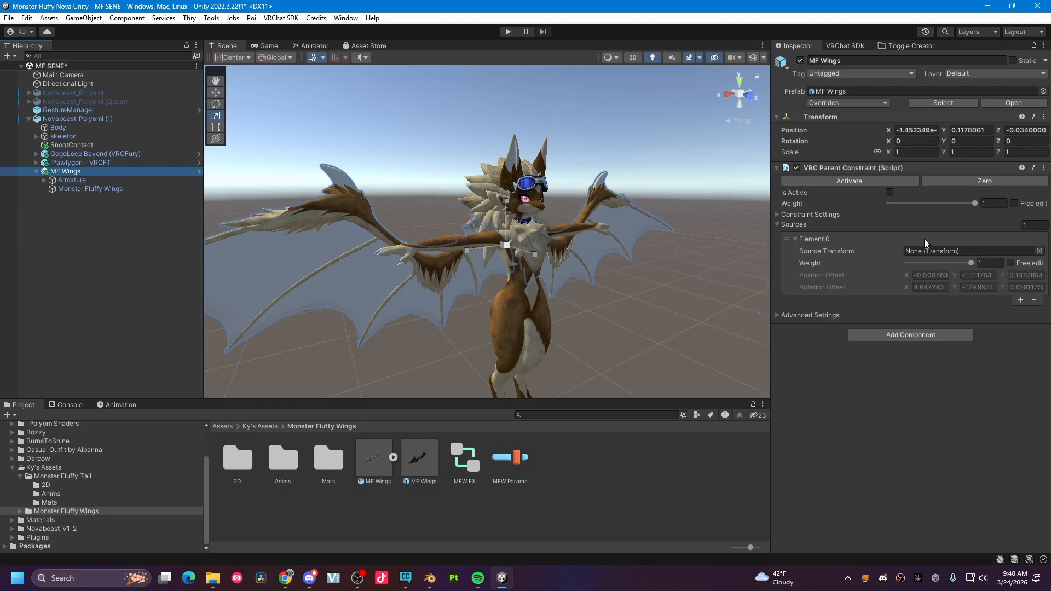
click(36, 137)
click(44, 145)
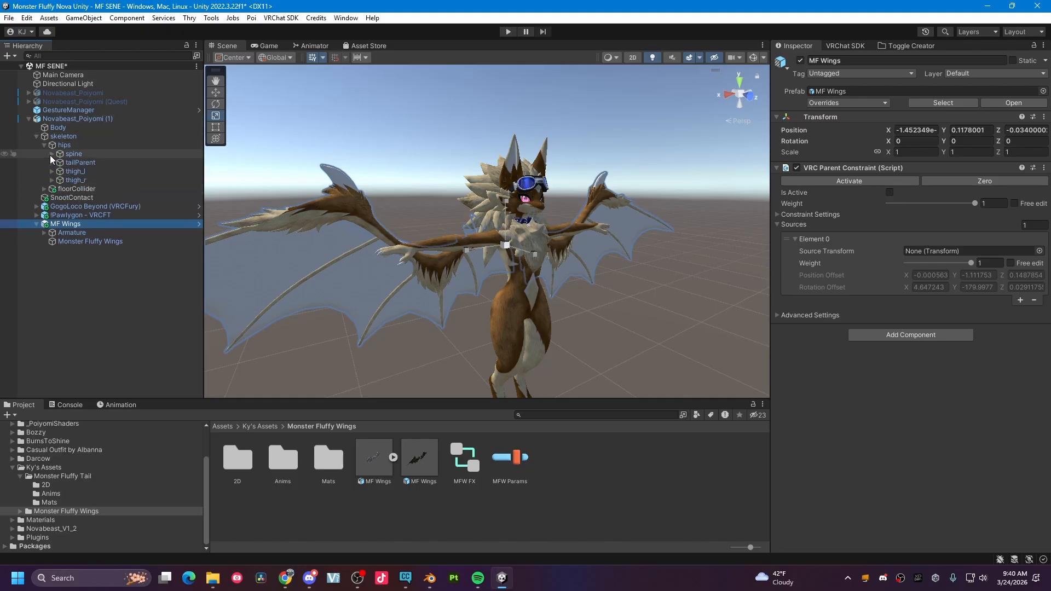
click(51, 154)
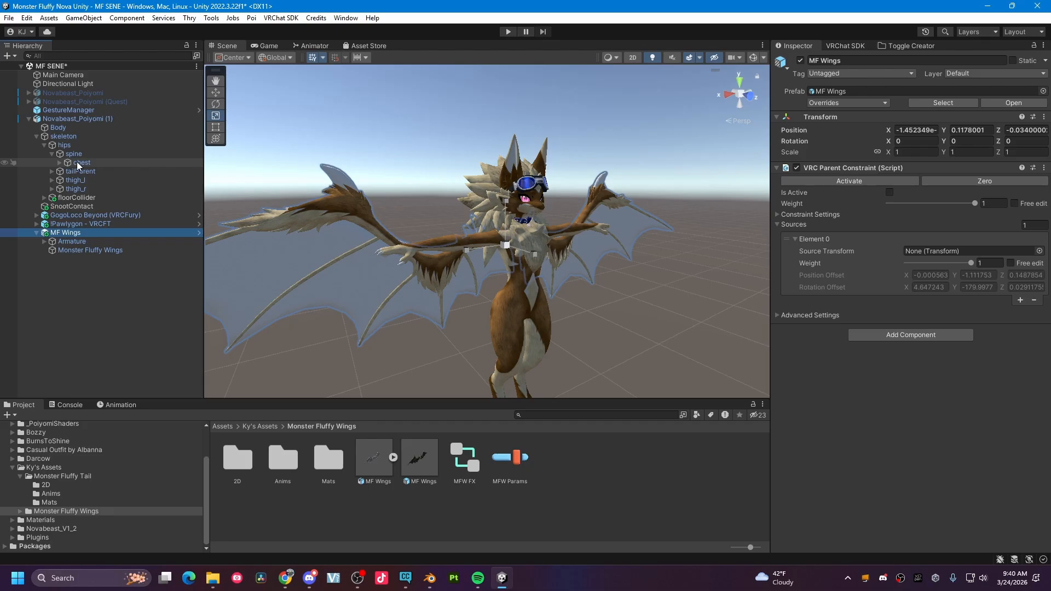
drag(77, 163, 913, 254)
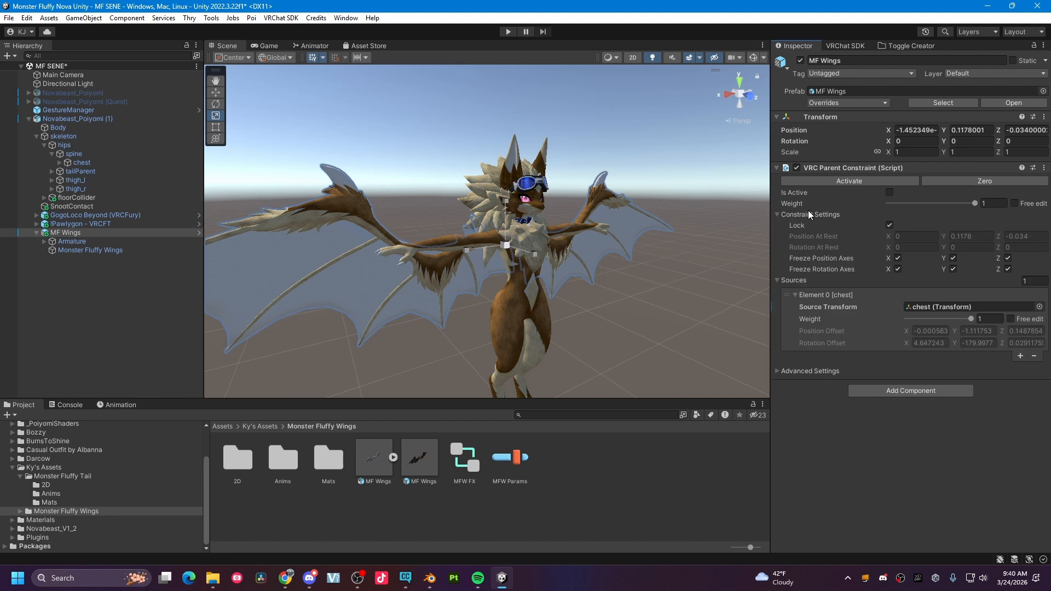
click(864, 183)
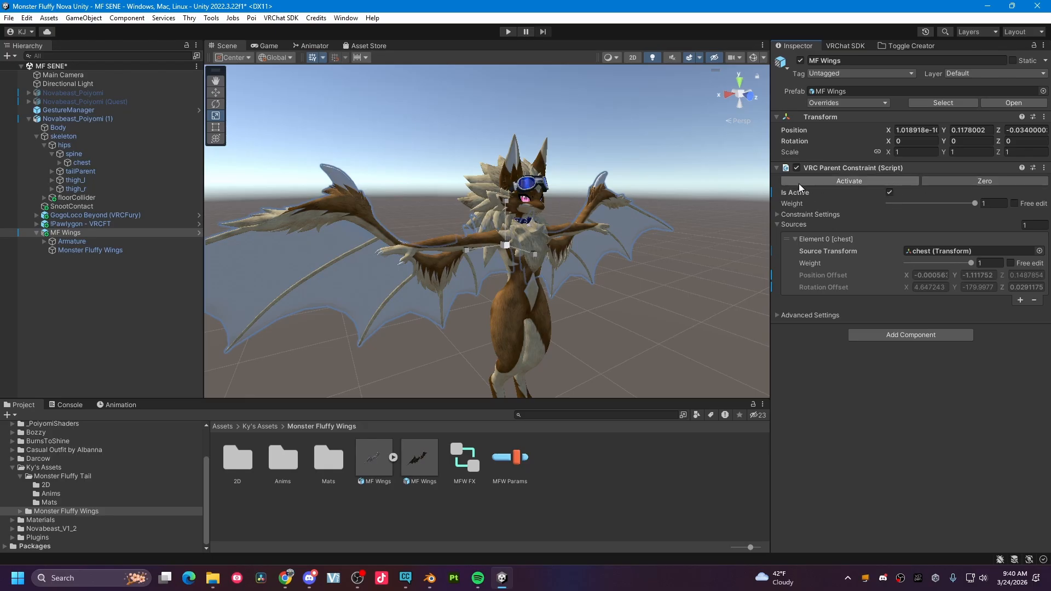
Test the MF Wings constraint by temporarily moving the avatar's chest bone upward
click(91, 233)
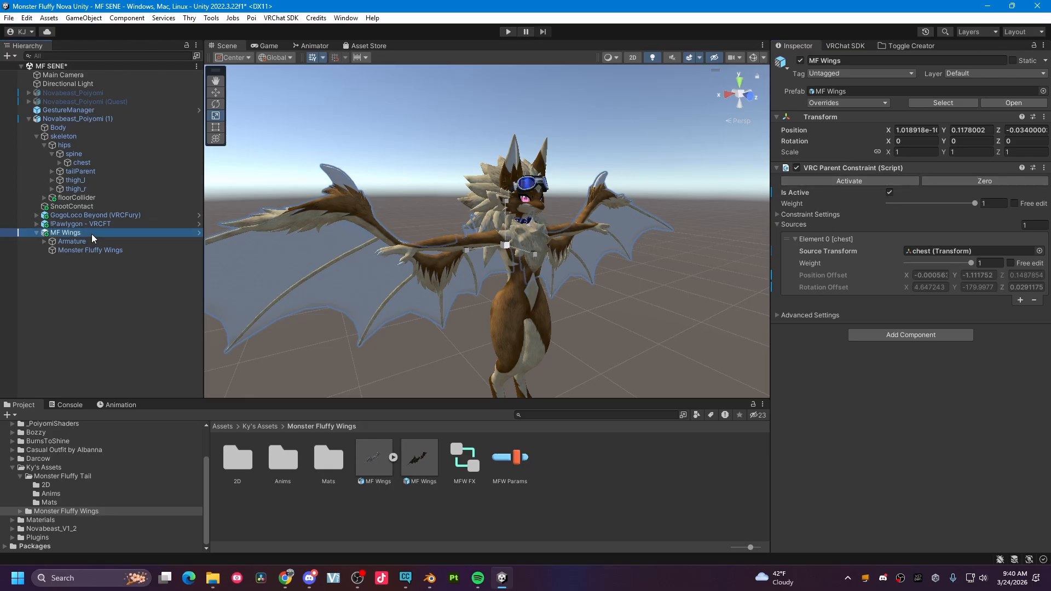
click(215, 92)
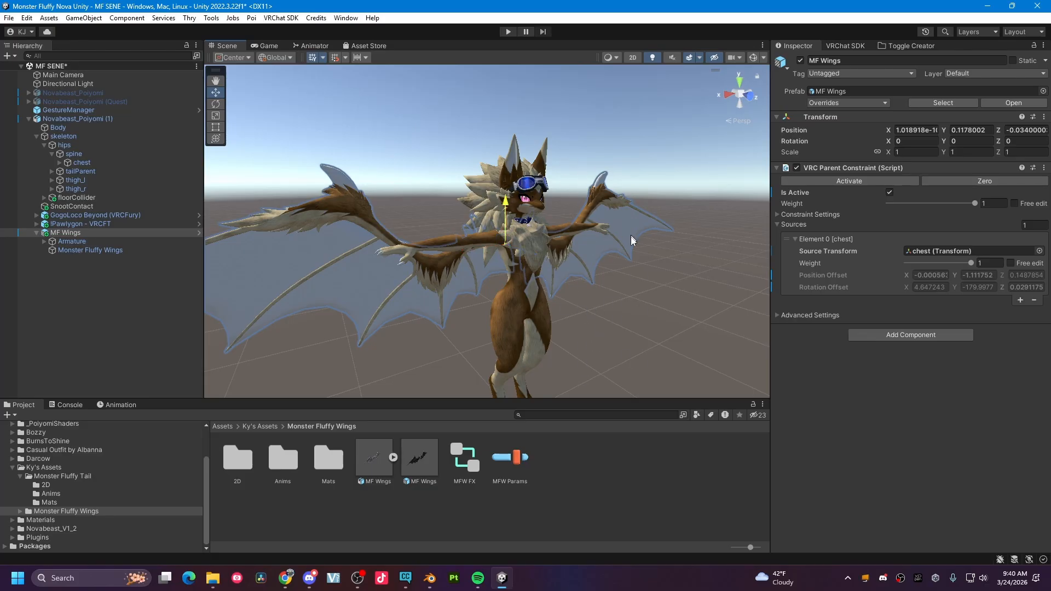
drag(81, 161, 126, 166)
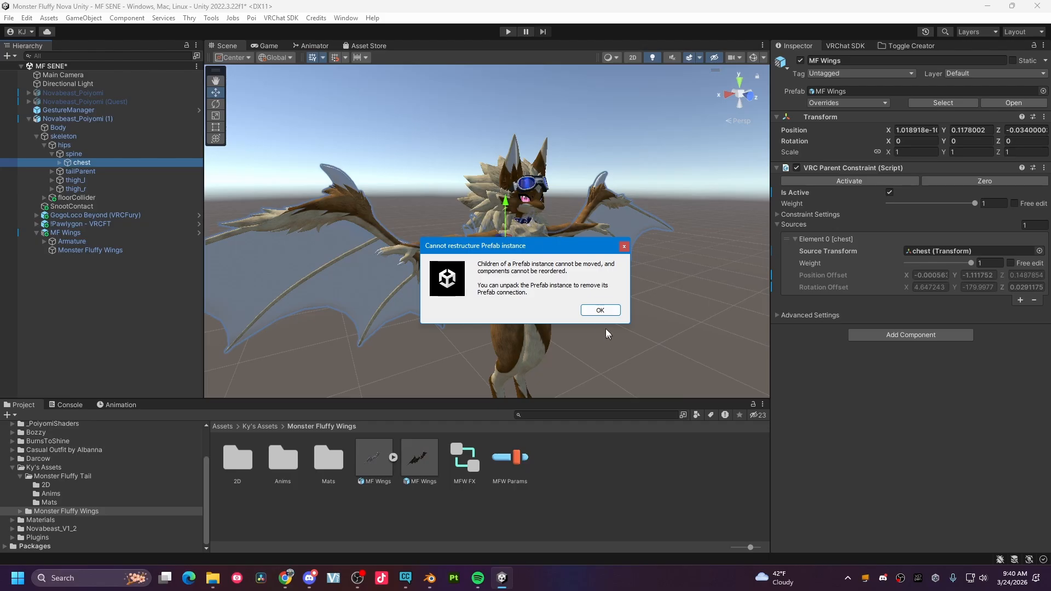
click(600, 310)
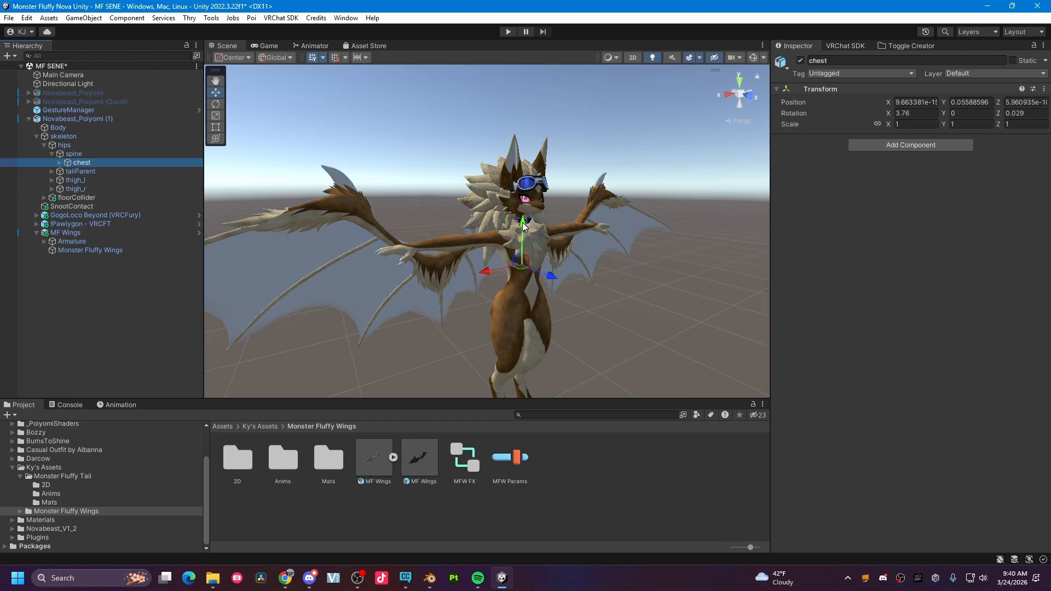
drag(524, 236, 521, 206)
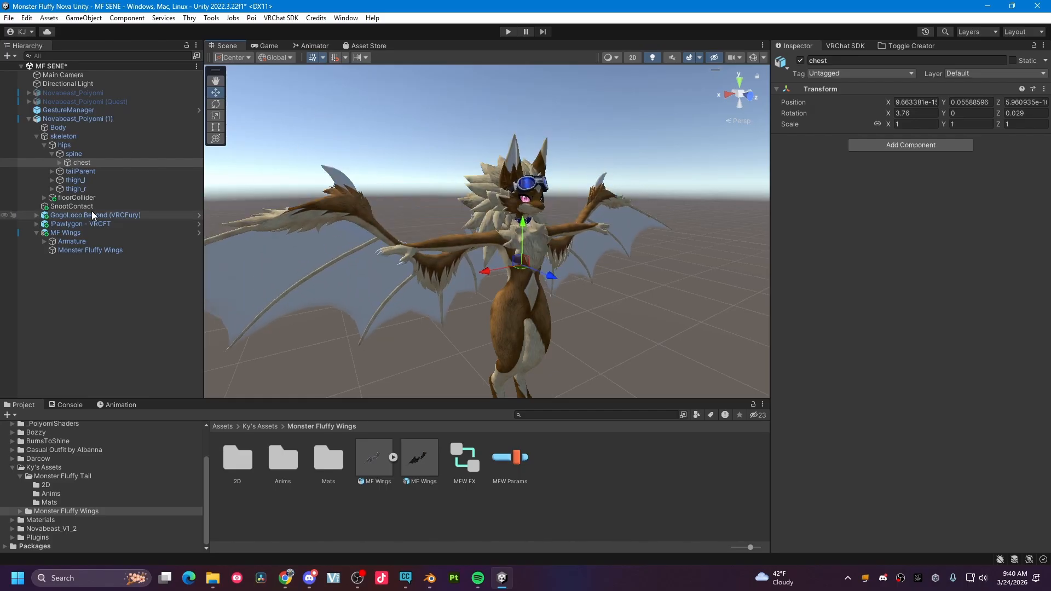
View MF Wings from behind and expand its armature to the child bones of Wing ROOT_L and Wing ROOT_R
click(77, 232)
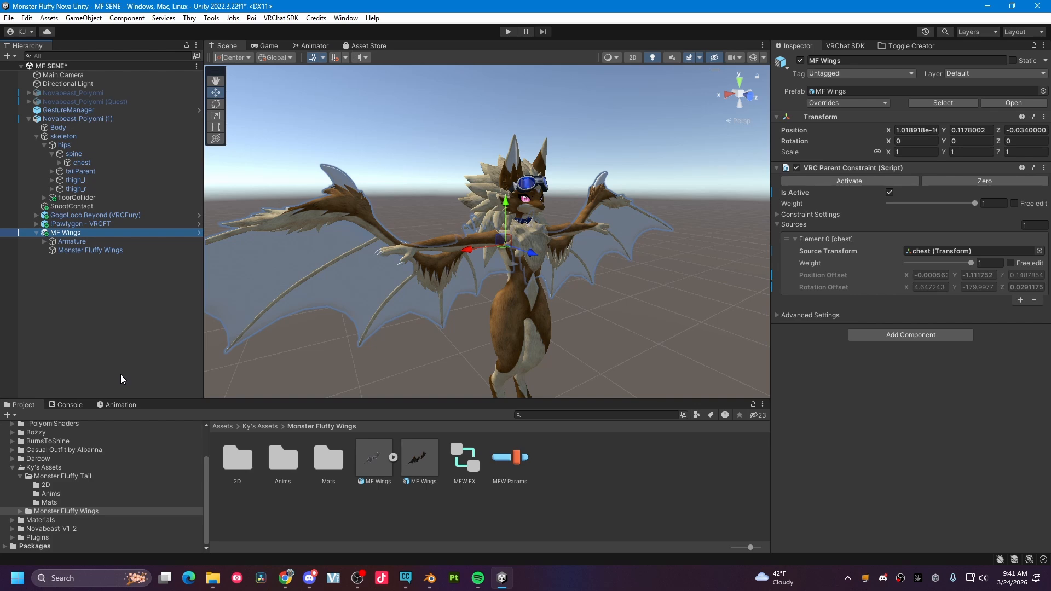
right_drag(463, 289, 580, 224)
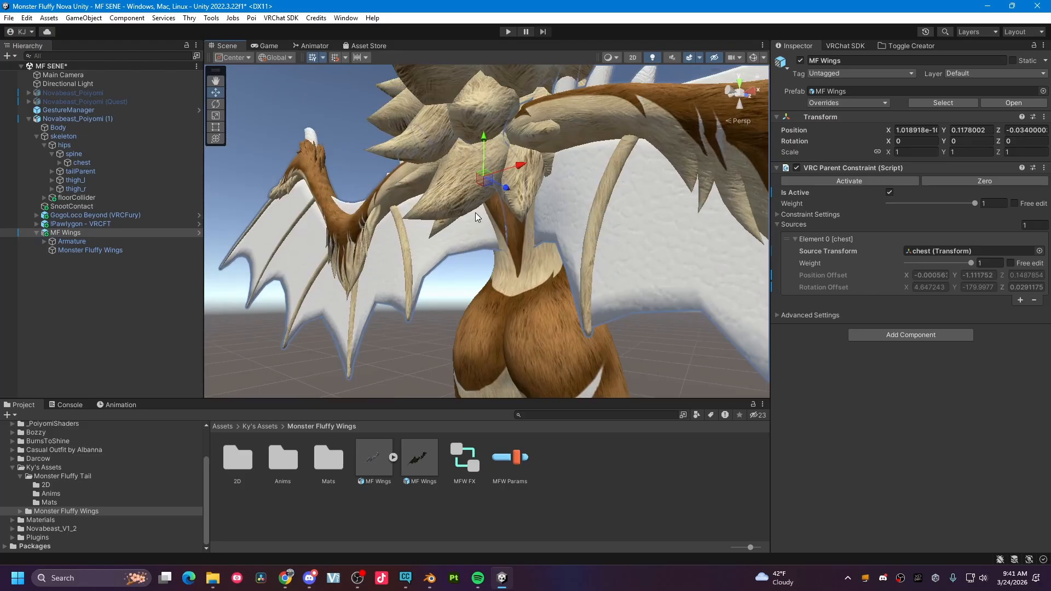
right_drag(523, 264, 507, 253)
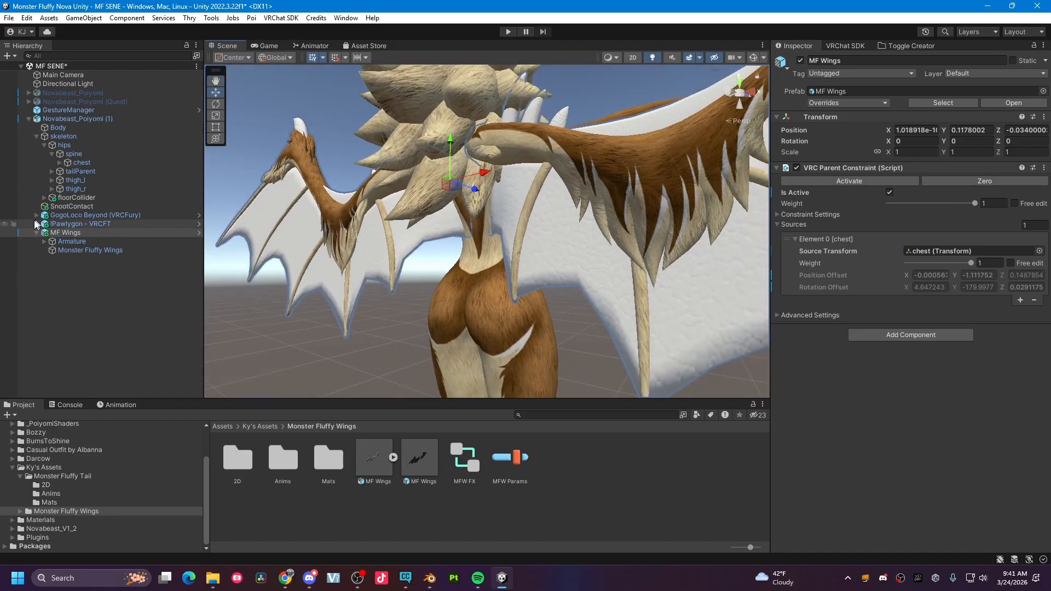
click(44, 241)
click(53, 250)
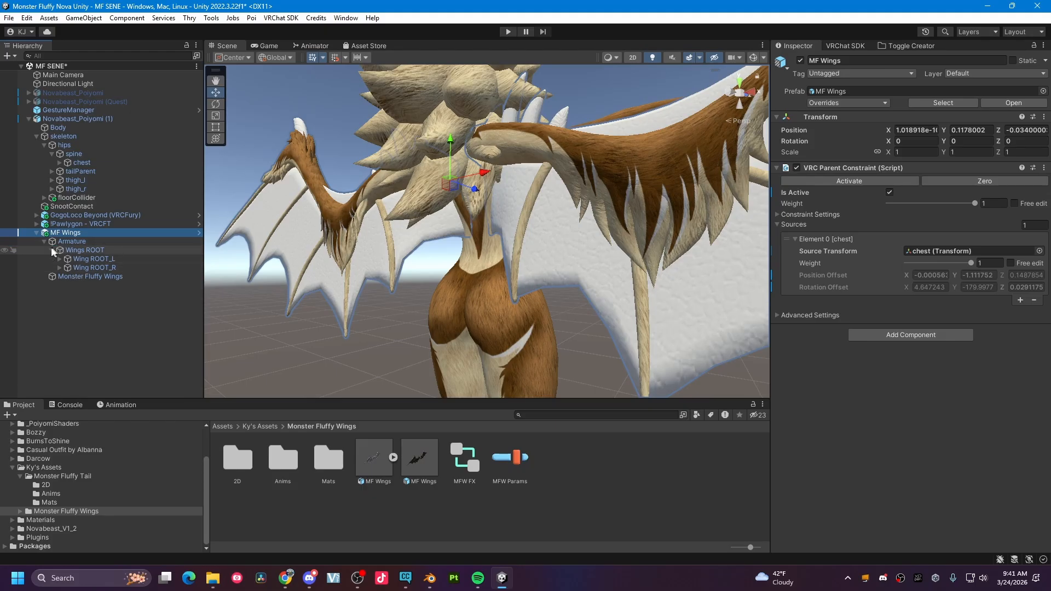
click(59, 268)
click(60, 259)
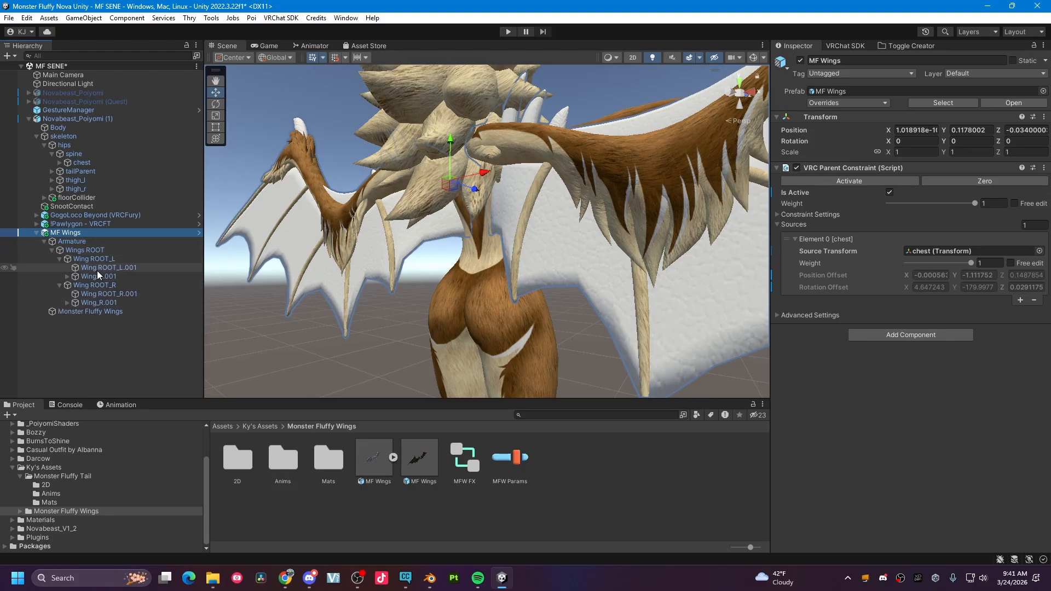
Assign the avatar's spine bone as the source transform of the Wing ROOT_L.001 parent constraint and activate the constraint
click(87, 269)
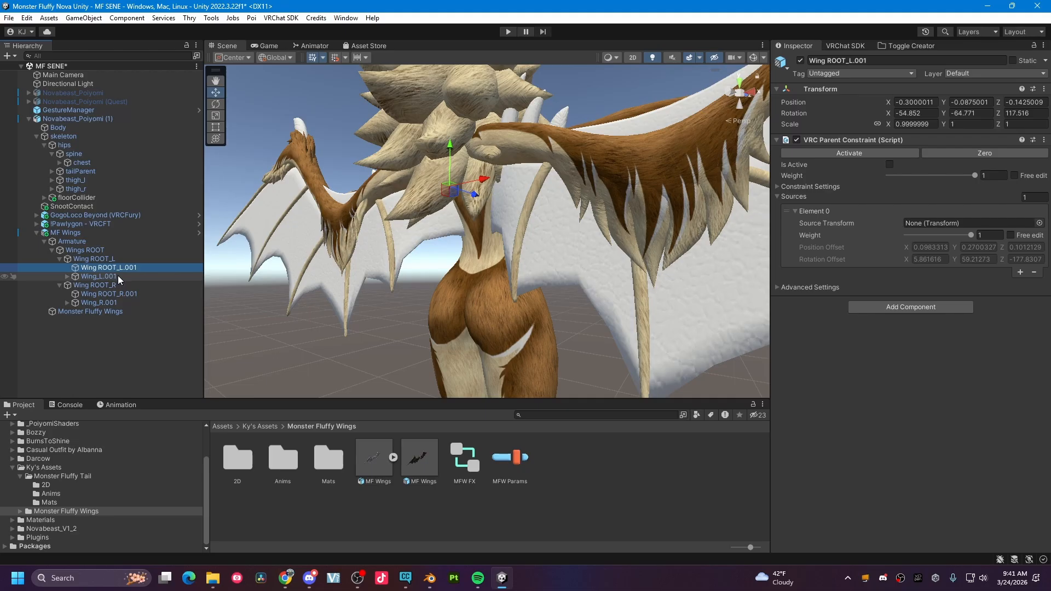
right_drag(394, 208, 430, 199)
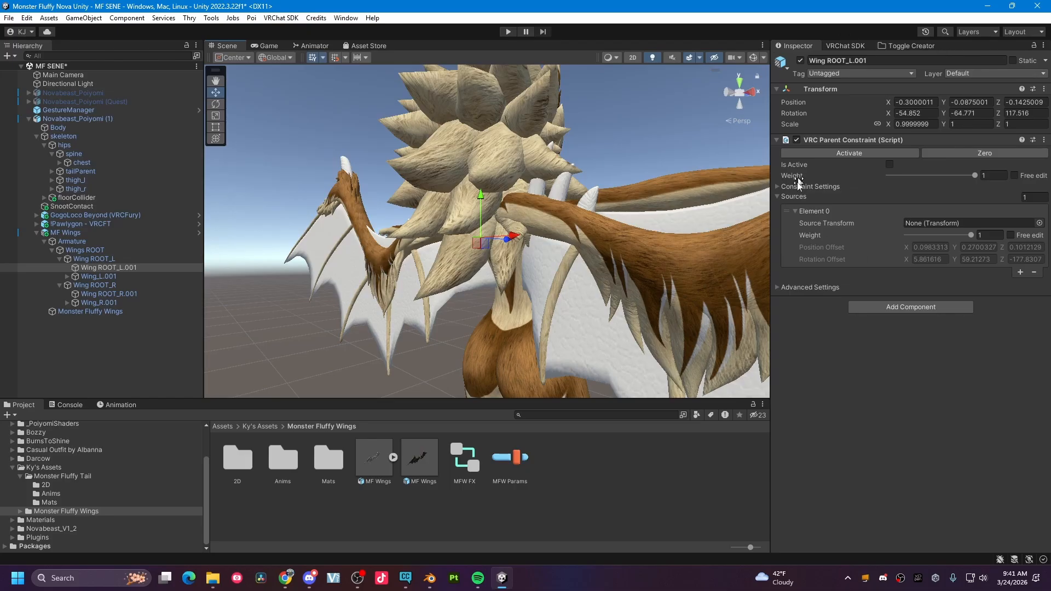
right_drag(417, 261, 401, 255)
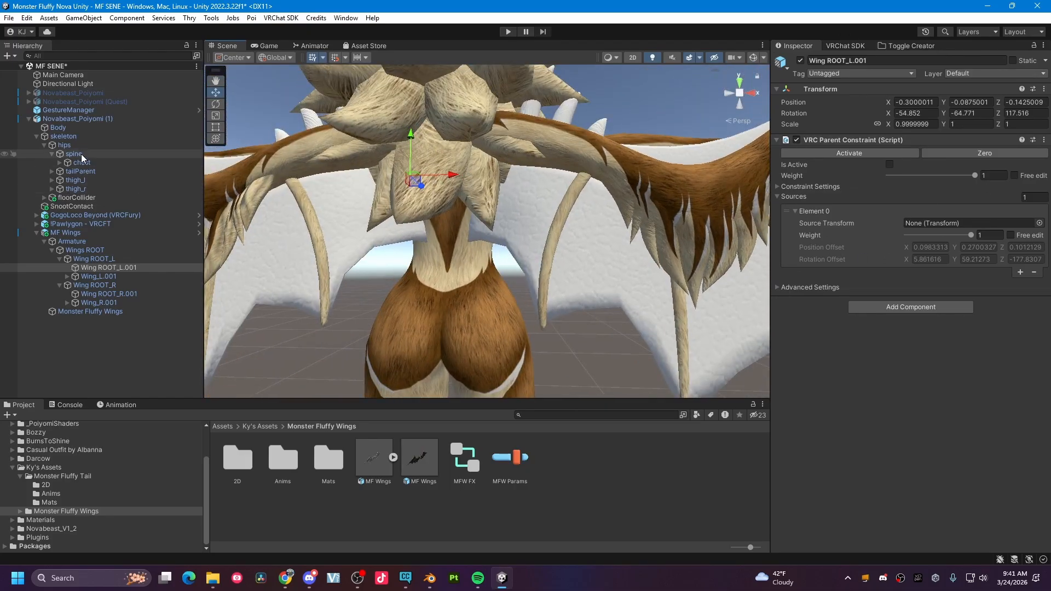
drag(84, 155, 924, 225)
click(850, 153)
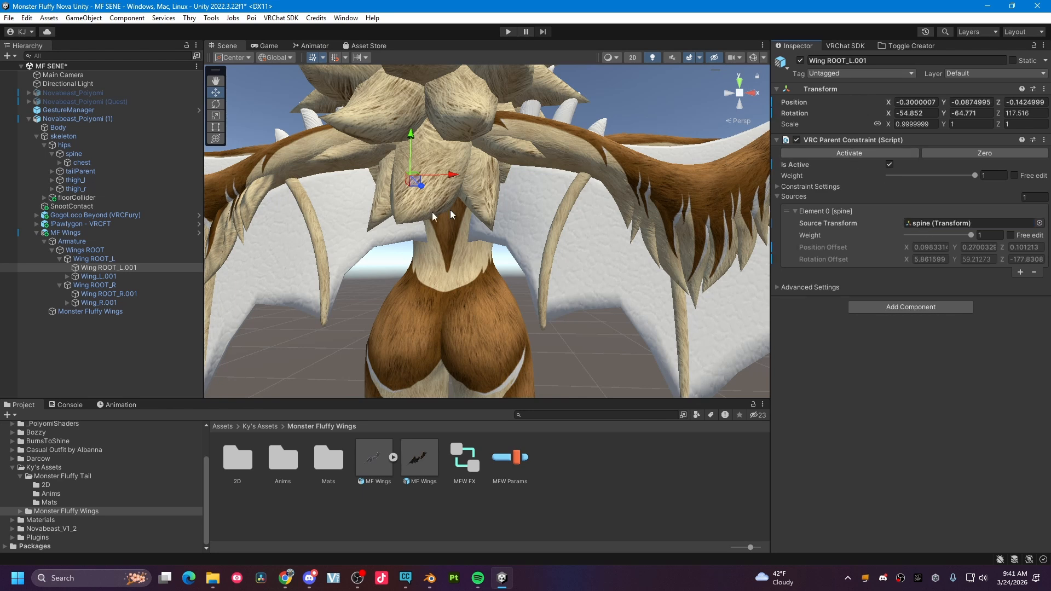
Set the avatar's spine bone as the source of the Wing ROOT_R.001 parent constraint and activate it
click(100, 294)
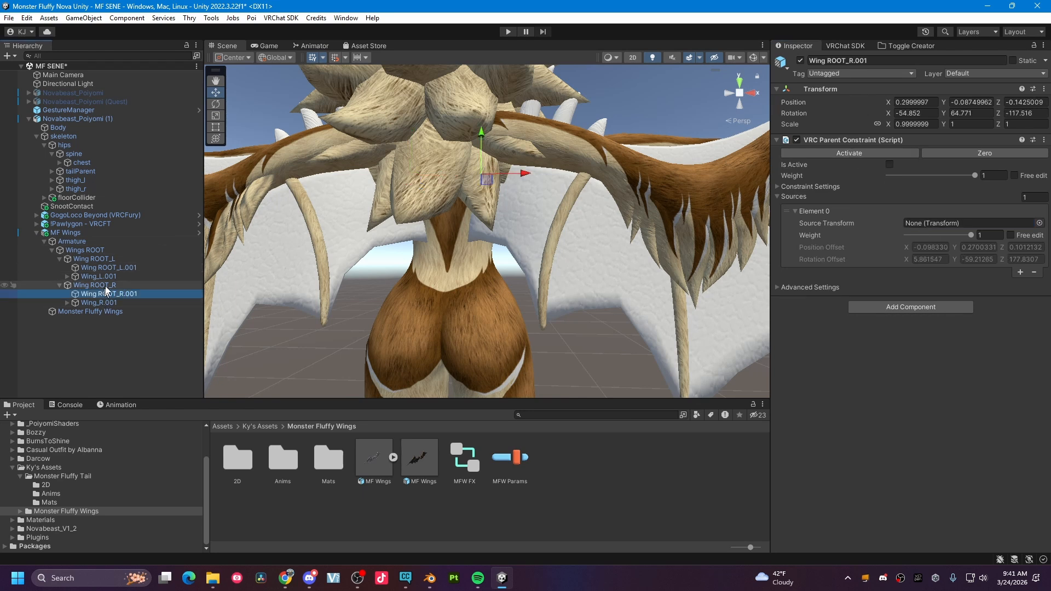
drag(79, 154, 963, 223)
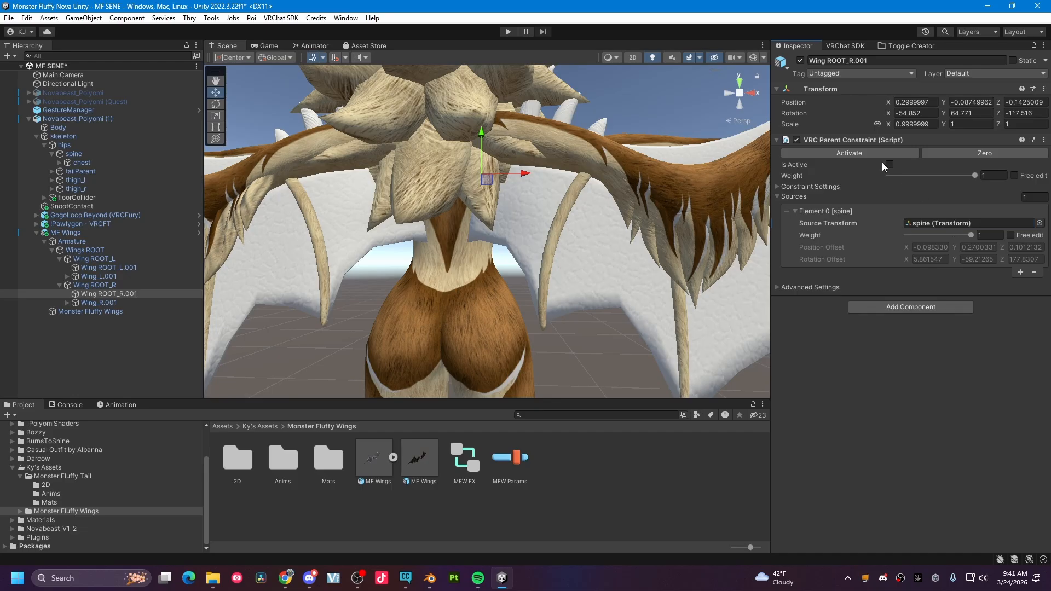
click(849, 153)
Test the wing constraints by temporarily moving the avatar's spine and chest bones, undo the moves, and view the avatar from the front
scroll(490, 248, down, 3)
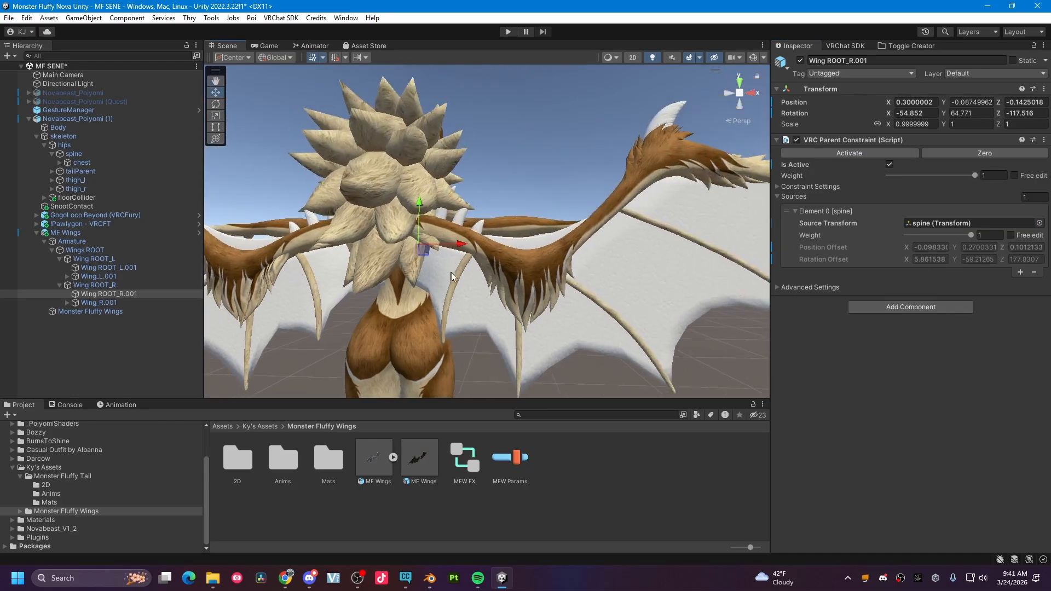
alt+drag(406, 285, 282, 234)
click(74, 154)
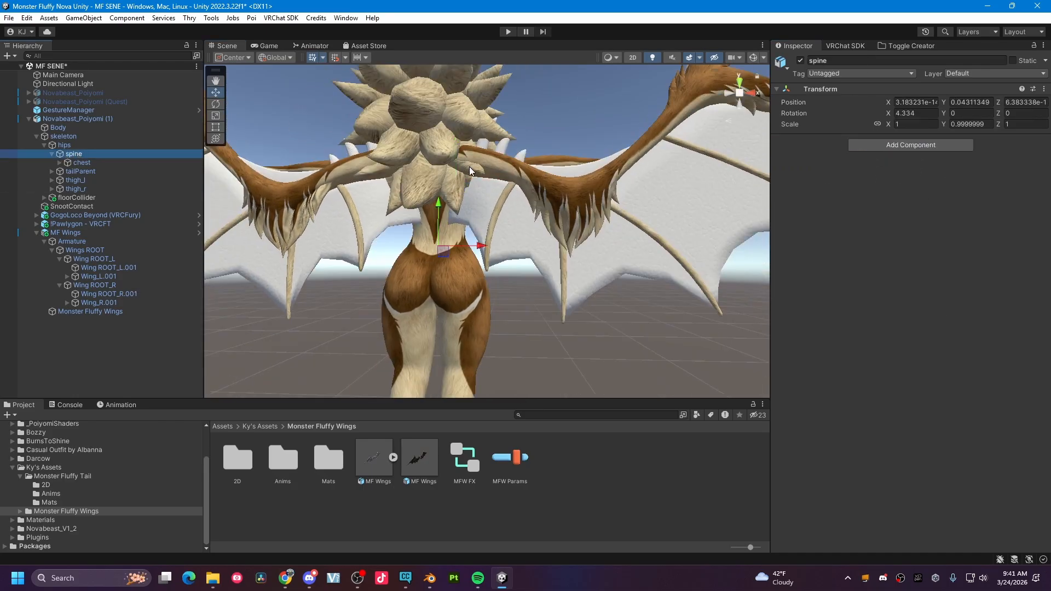
drag(445, 206, 490, 210)
key(ctrl+z)
click(138, 162)
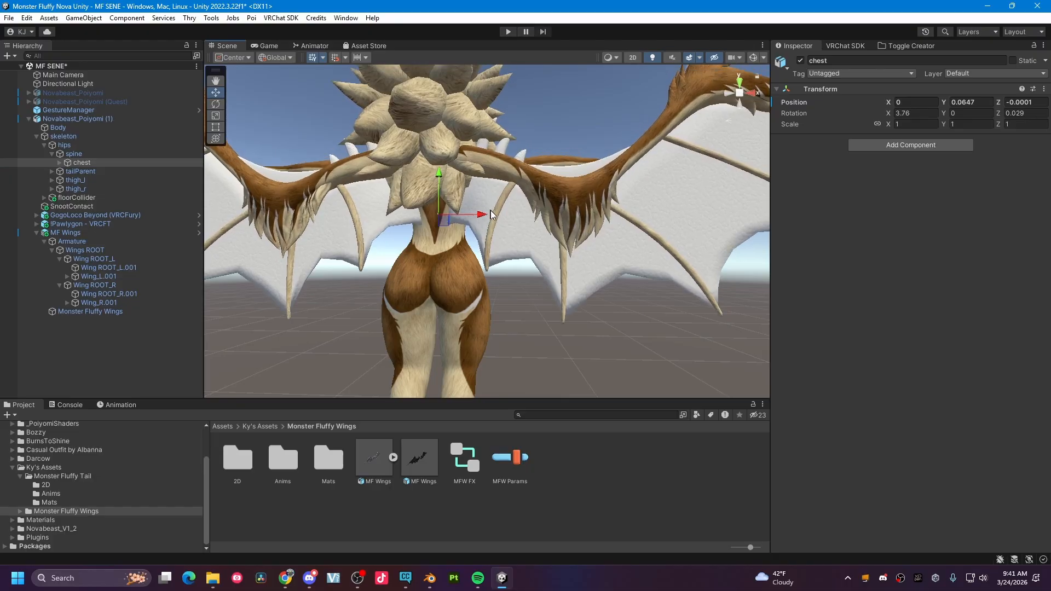
key(ctrl+z)
click(44, 241)
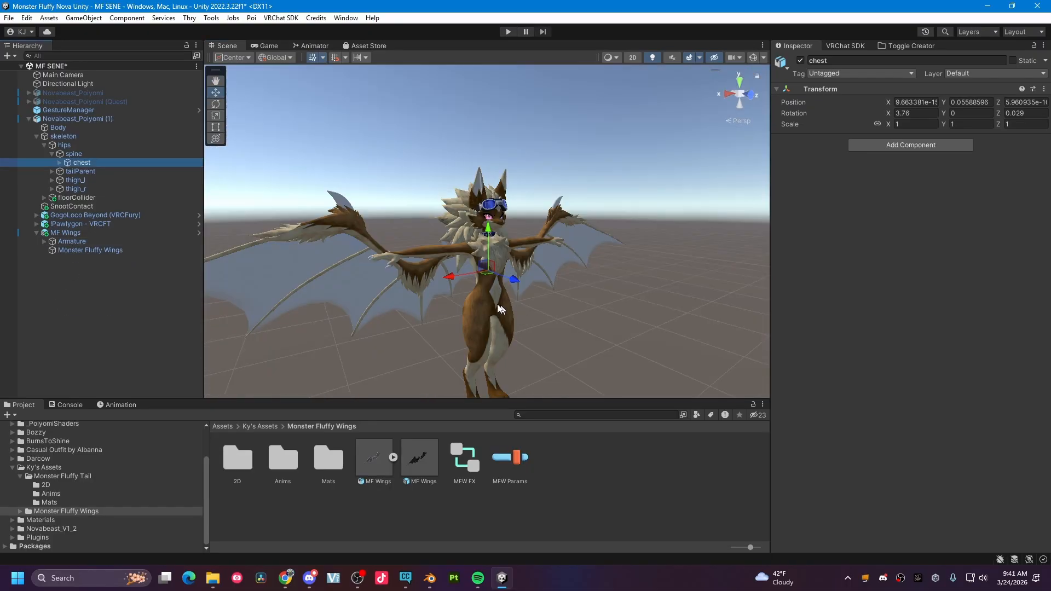
middle_drag(500, 307, 493, 265)
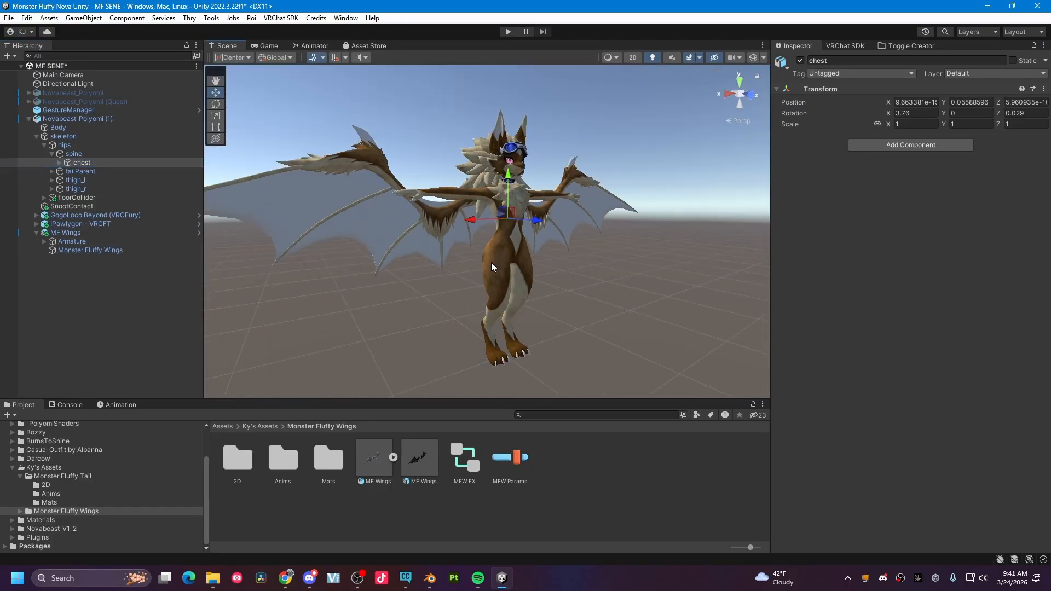
right_drag(492, 265, 477, 242)
middle_drag(491, 236, 452, 259)
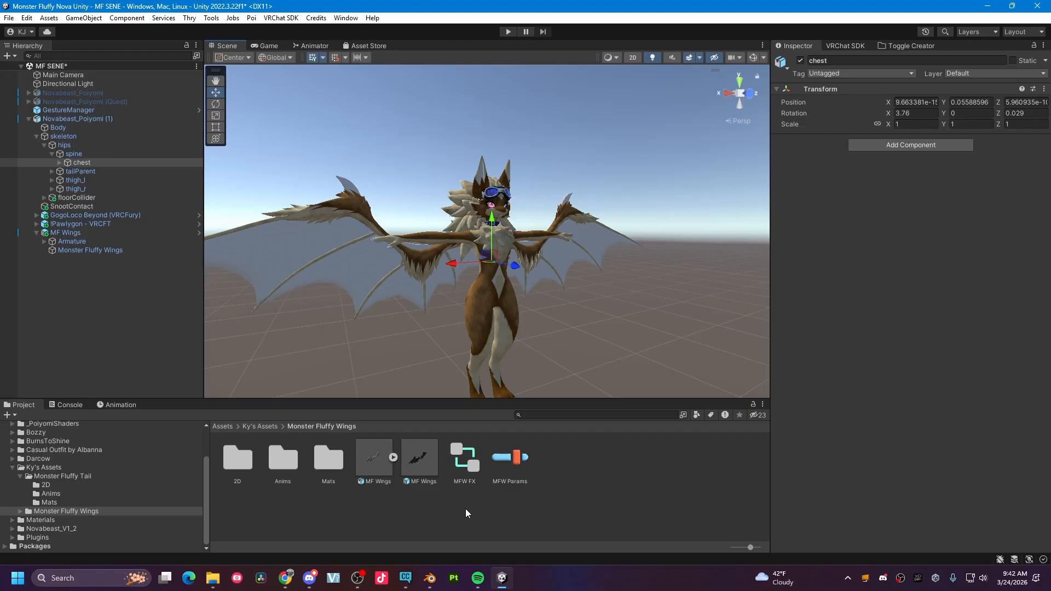
Switch to VRChat Creator Companion and add the Avatars 3.0 Manager package to the Monster Fluffy Nova Unity project
mouse_move(411, 581)
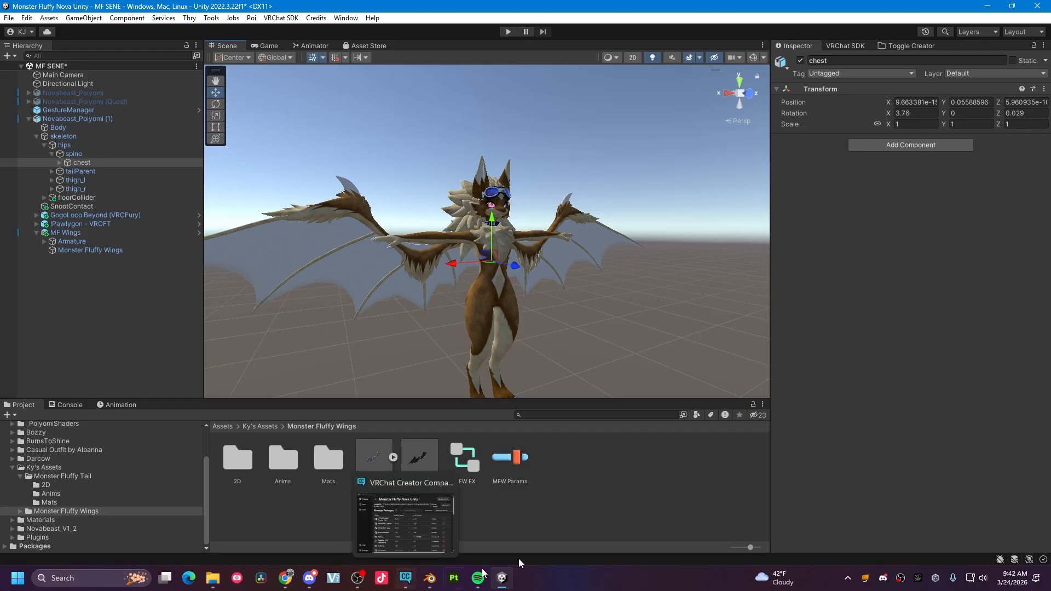
click(413, 570)
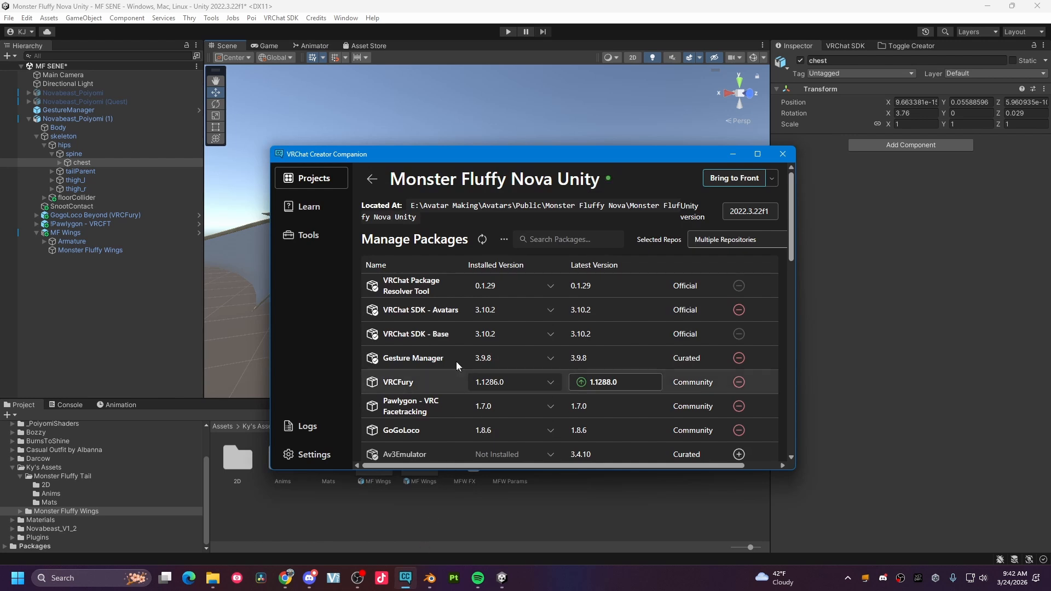
scroll(459, 378, down, 1)
scroll(482, 424, down, 2)
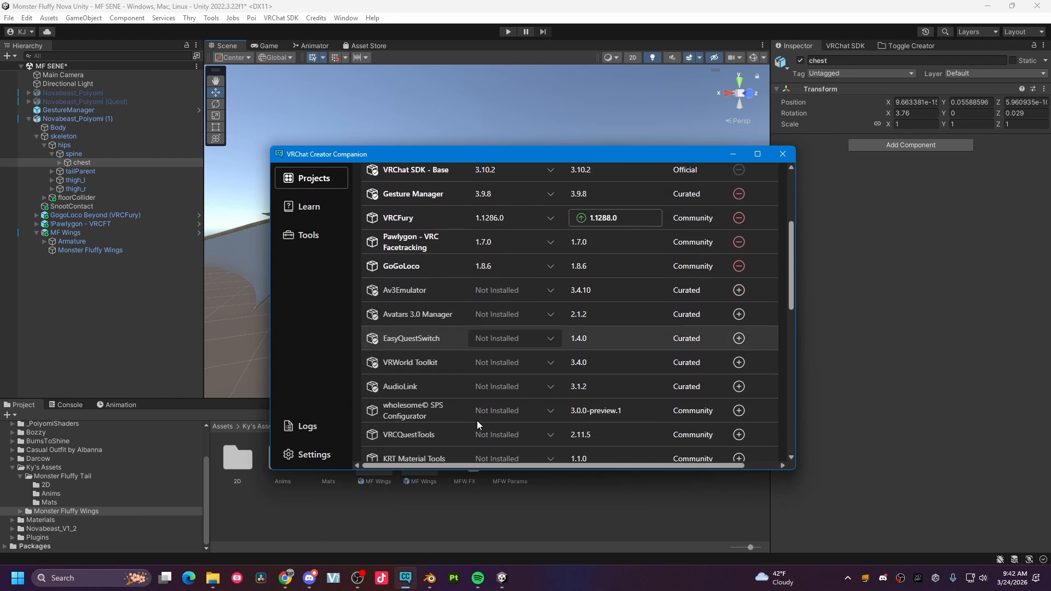
scroll(463, 408, up, 1)
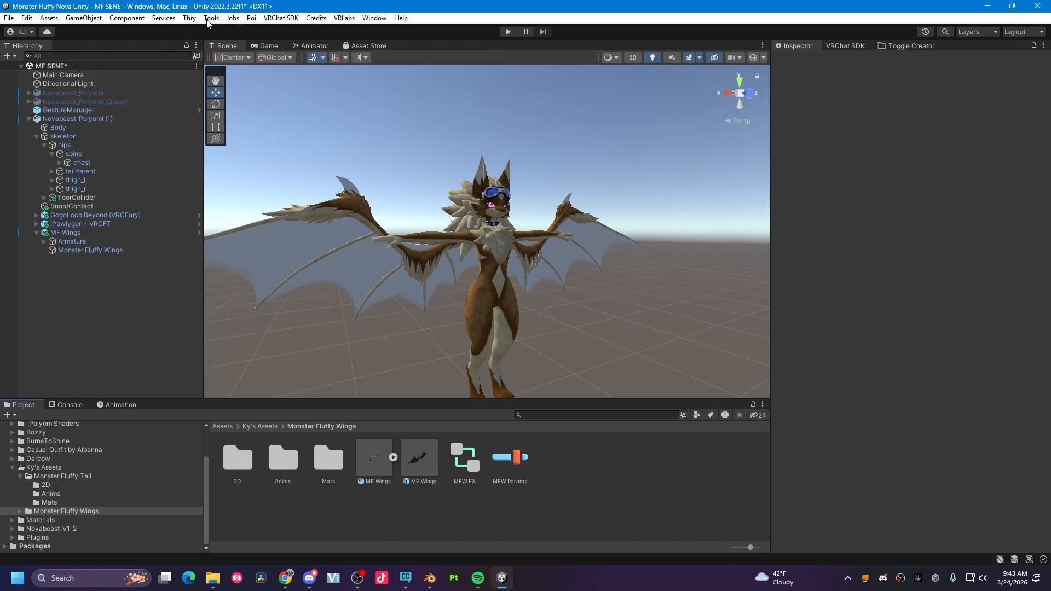
Open the Avatars 3.0 Manager in Unity and assign Novabeast_Poiyomi (1) as its avatar
click(345, 18)
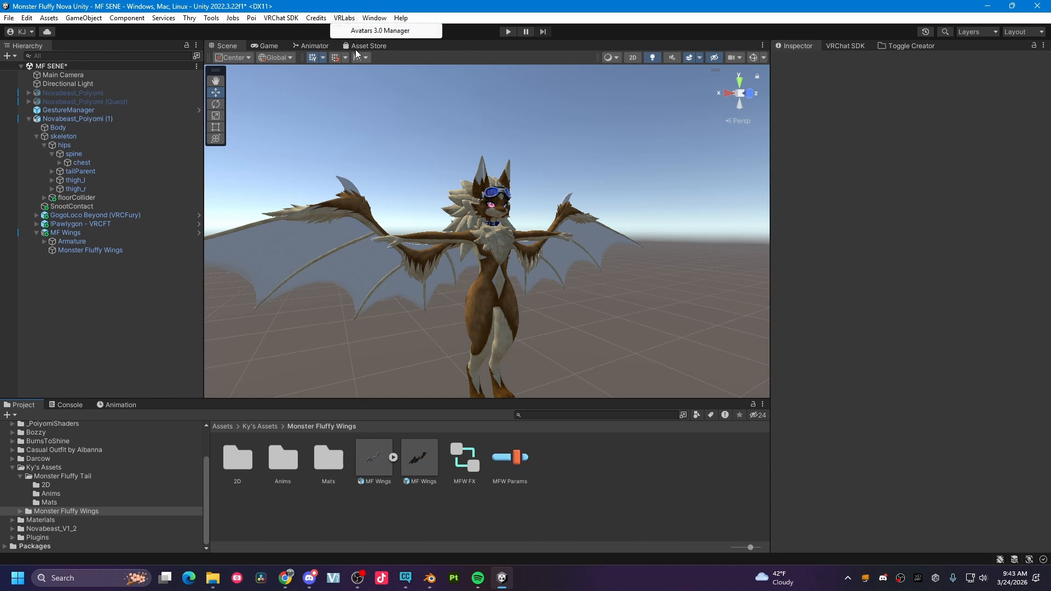
click(363, 30)
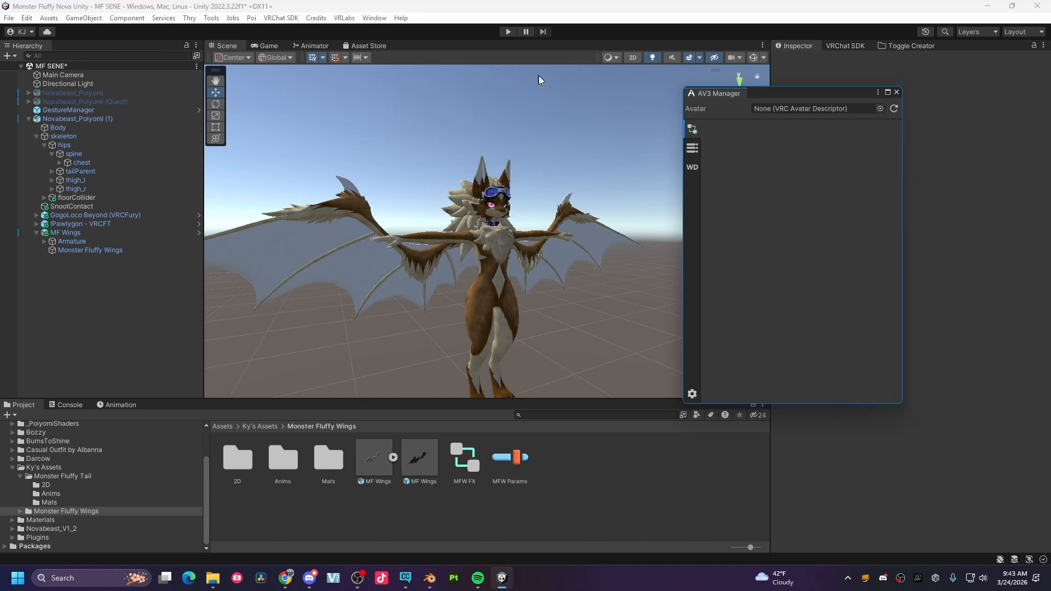
drag(669, 96, 654, 156)
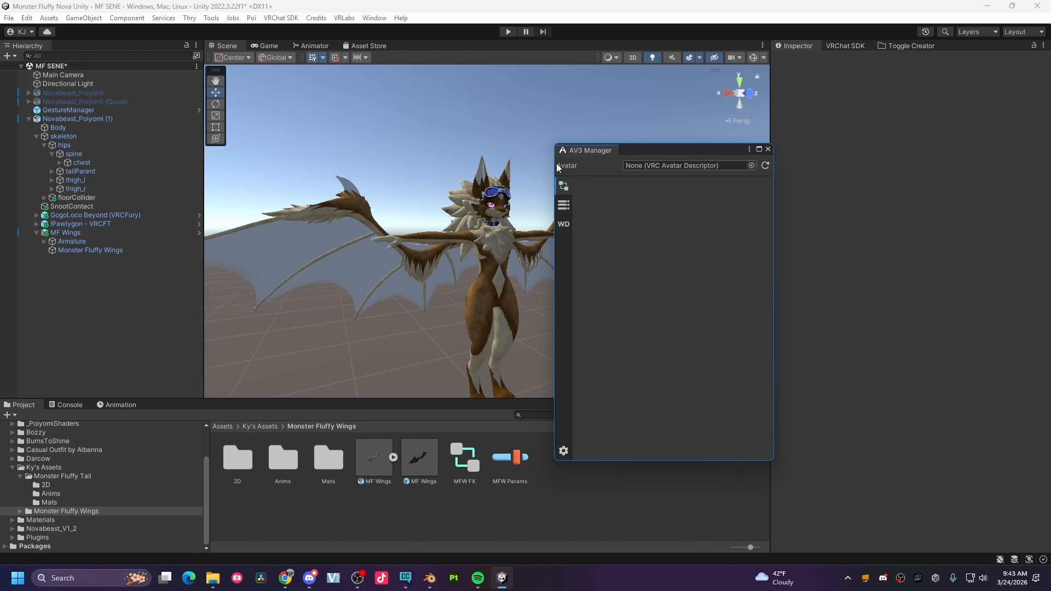
drag(54, 120, 698, 167)
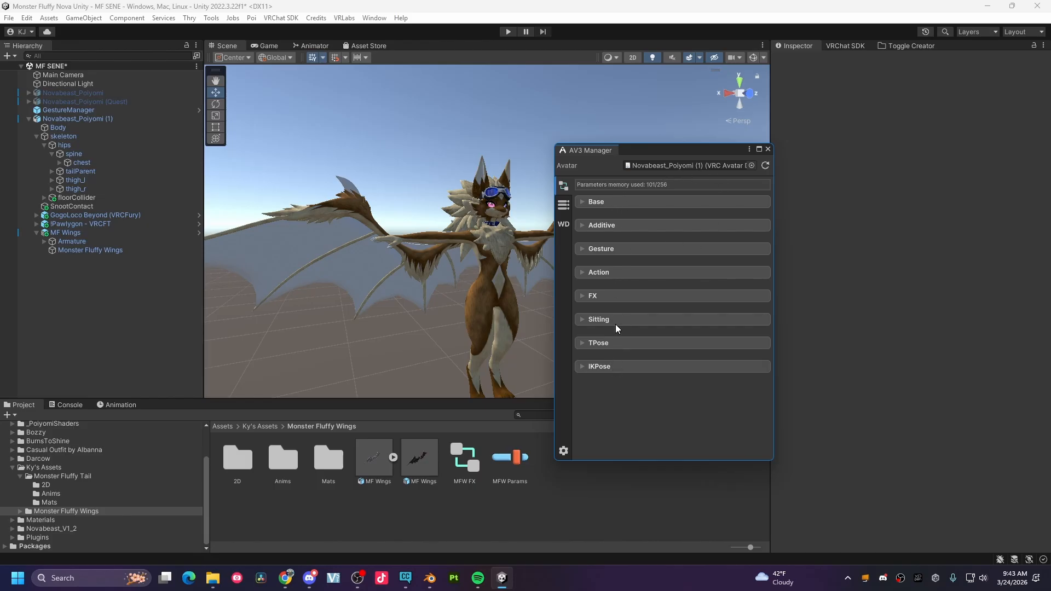
Merge the MFW FX controller into the avatar's current FX controller, Novabeast FX
click(583, 296)
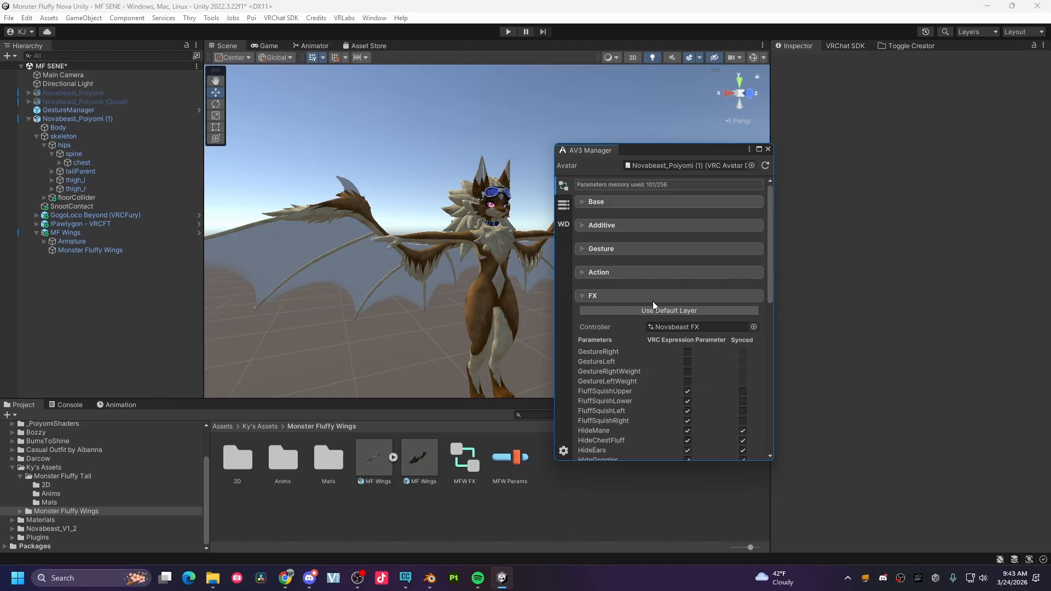
scroll(597, 302, down, 2)
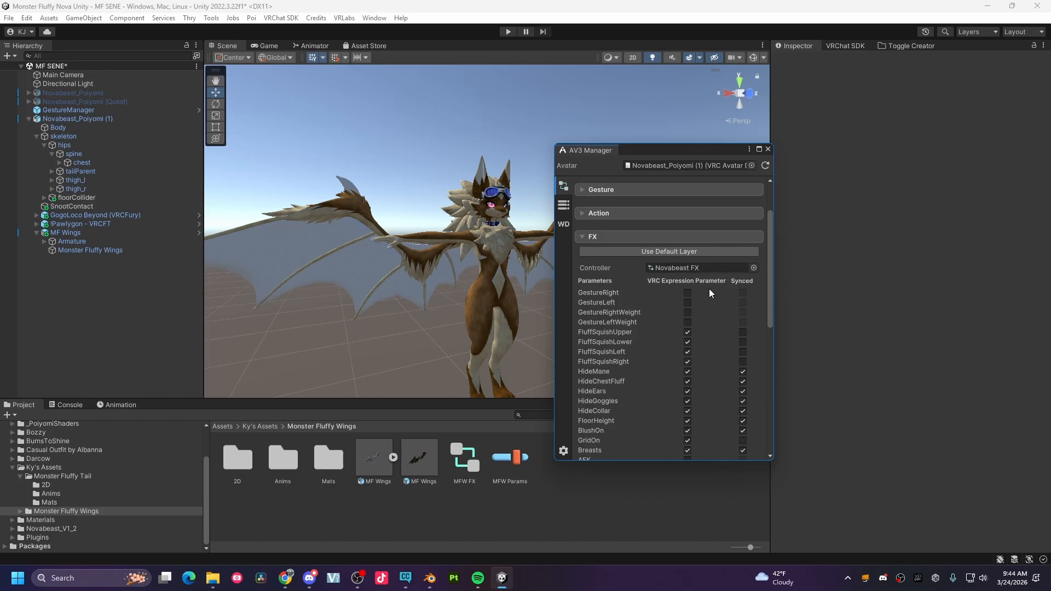
scroll(659, 288, down, 10)
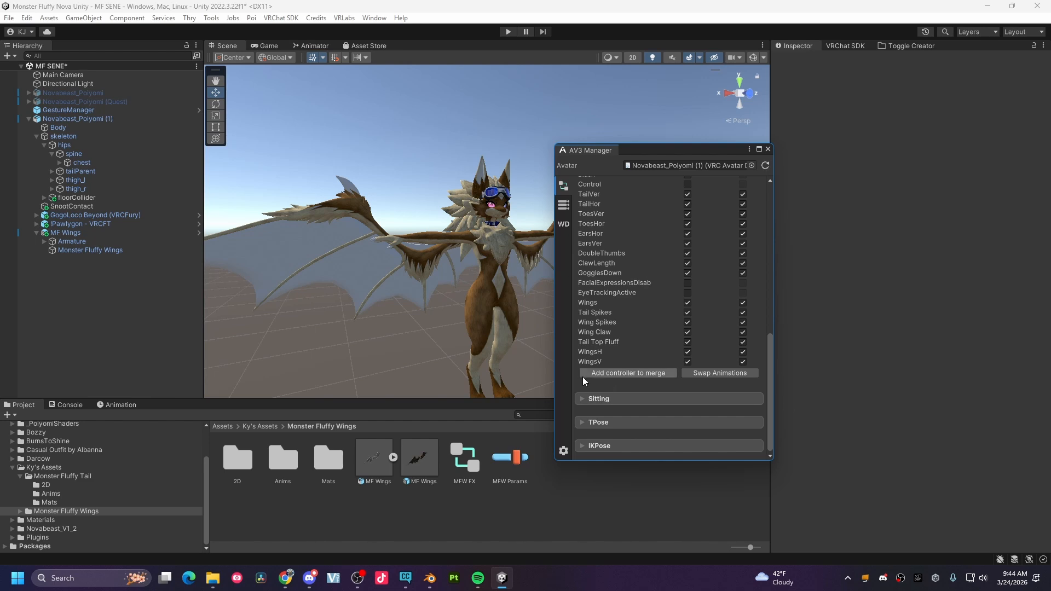
click(620, 375)
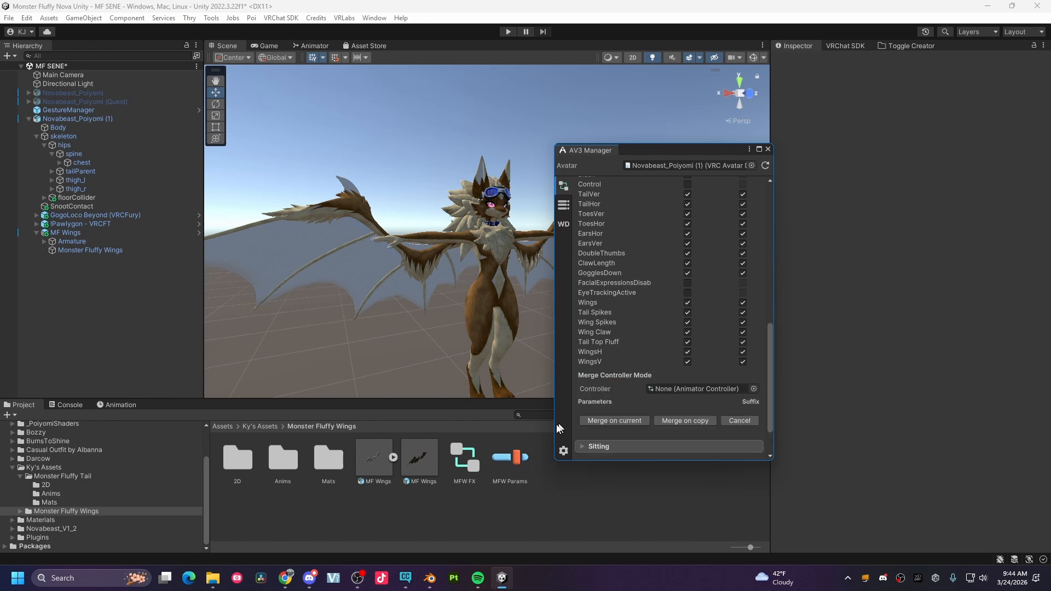
drag(466, 466, 691, 390)
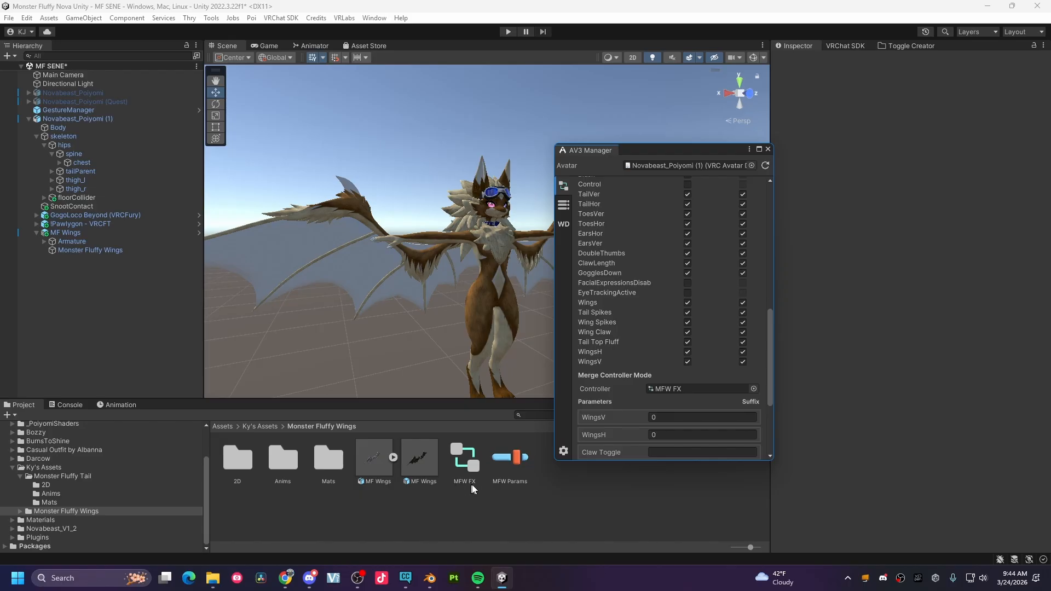
scroll(615, 392, down, 4)
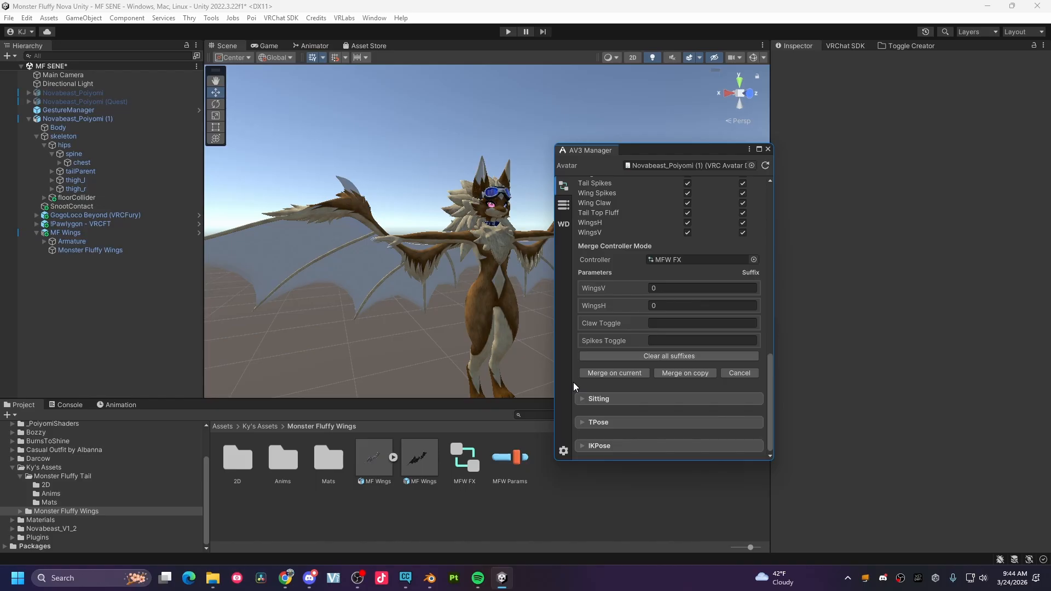
click(610, 375)
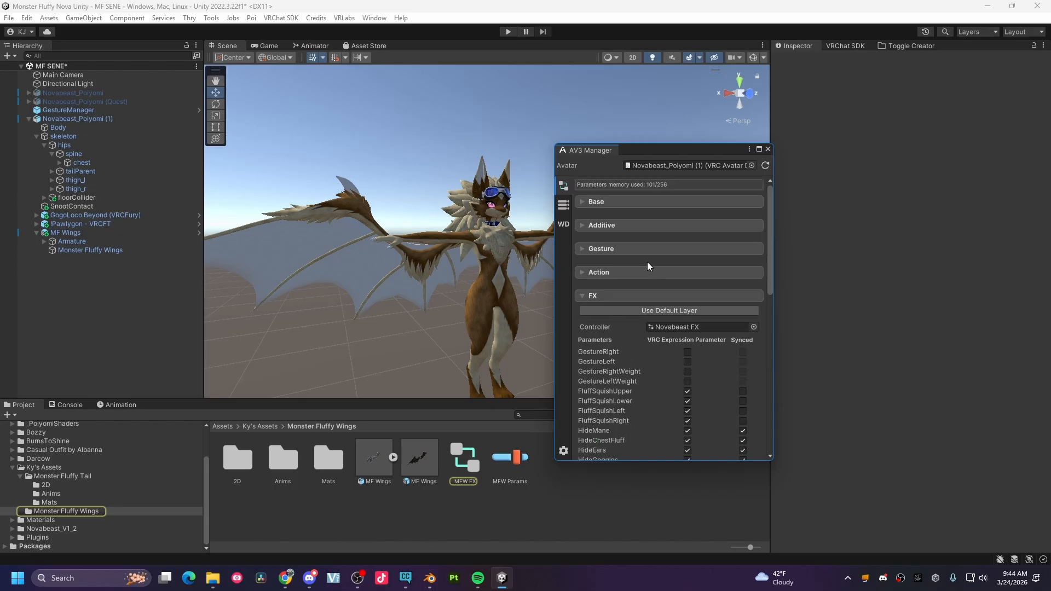
Copy the MFW Params parameters into the avatar's Nova Parameters with the AV3 Manager and close the manager
click(563, 209)
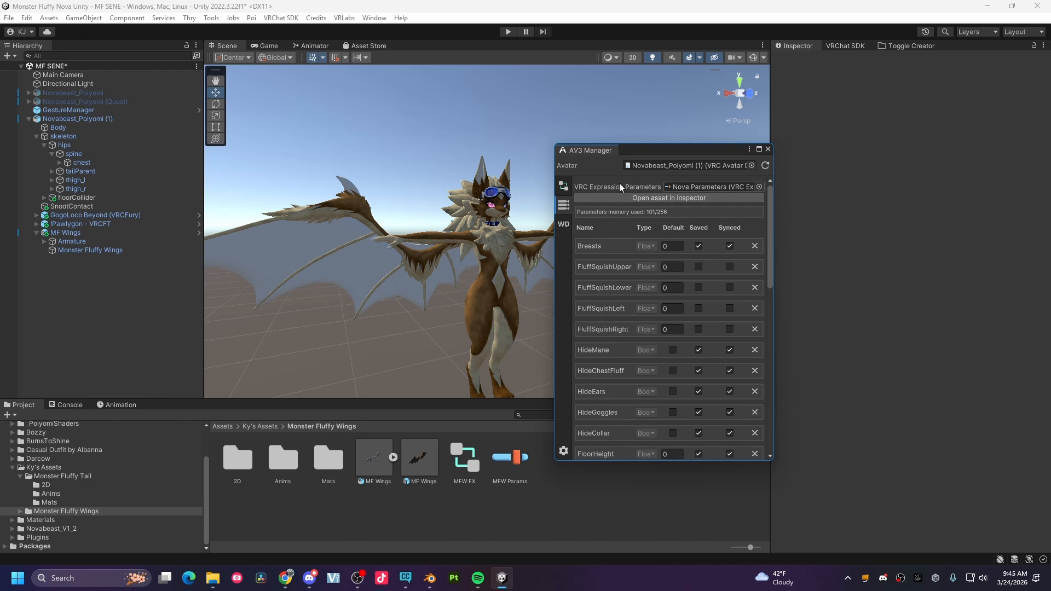
scroll(607, 222, down, 15)
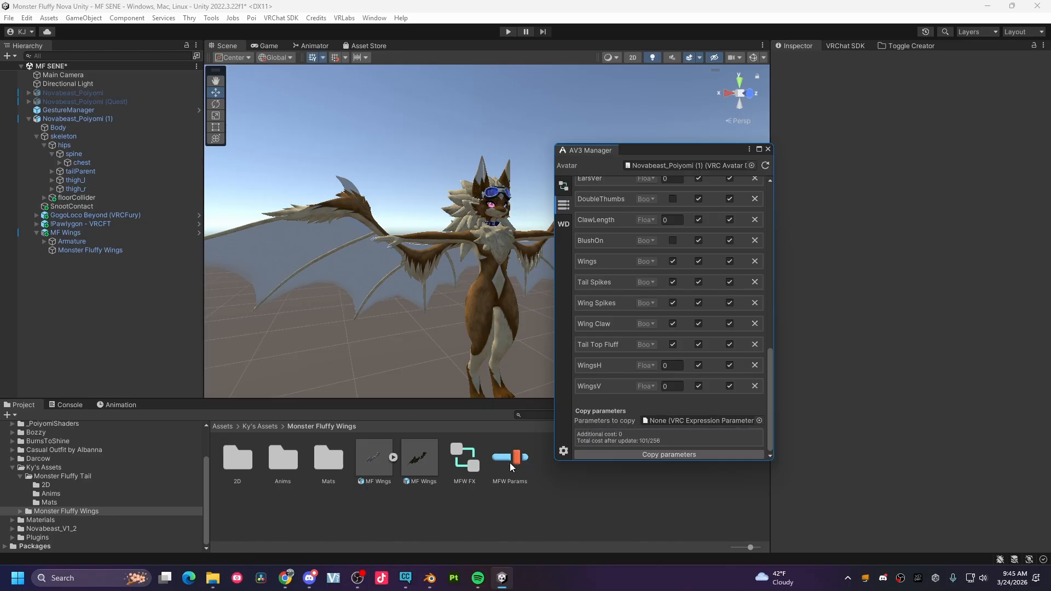
drag(510, 462, 673, 421)
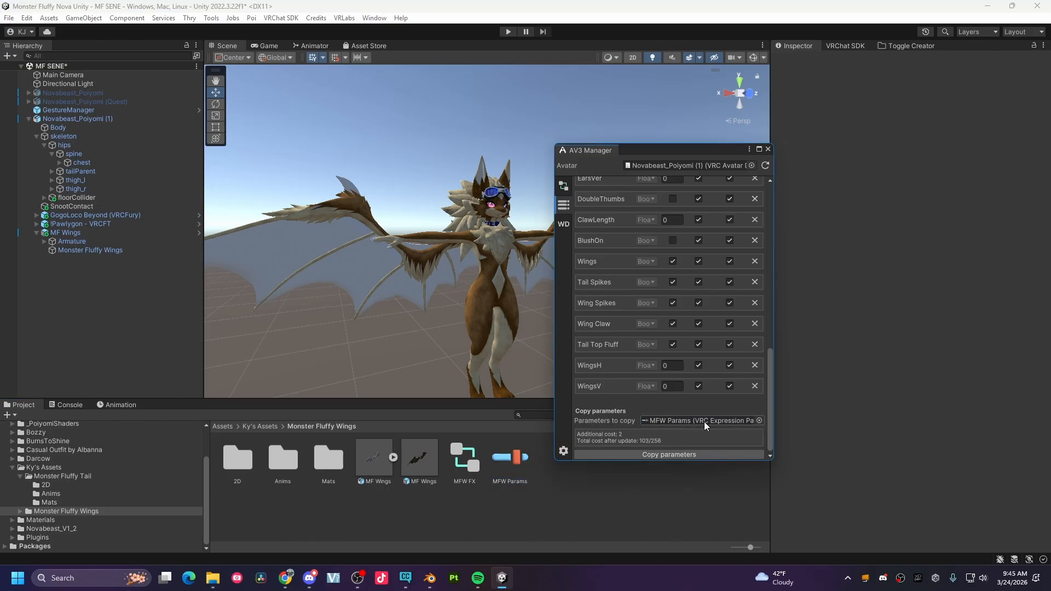
click(668, 455)
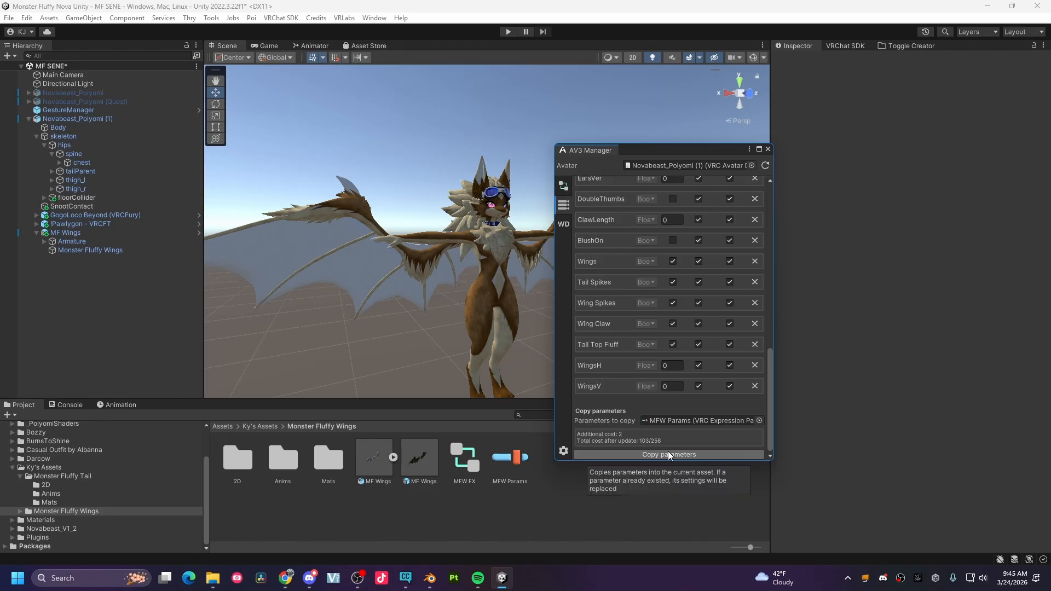
scroll(622, 340, up, 5)
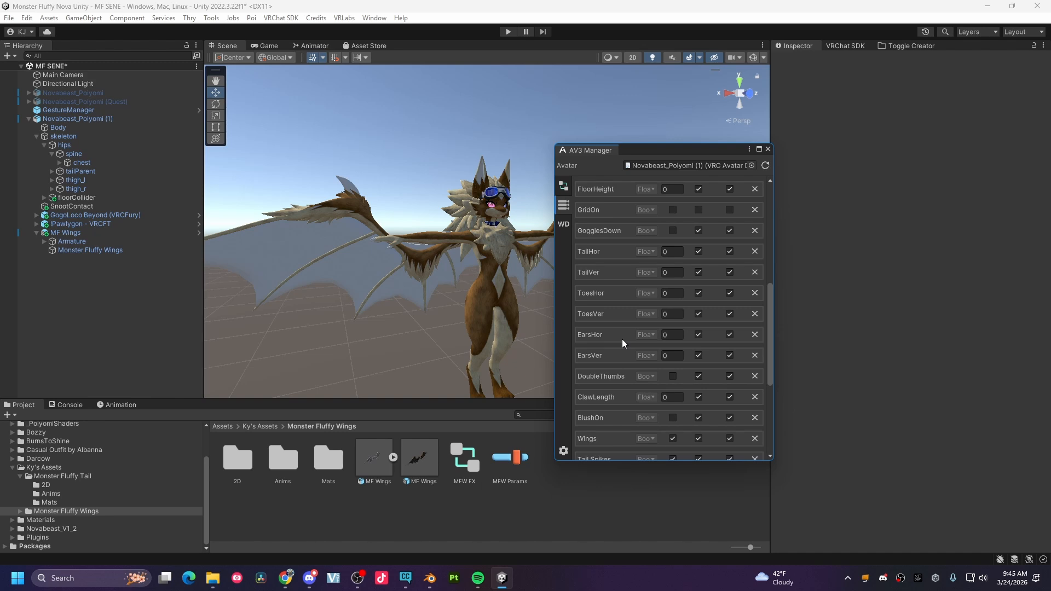
click(768, 150)
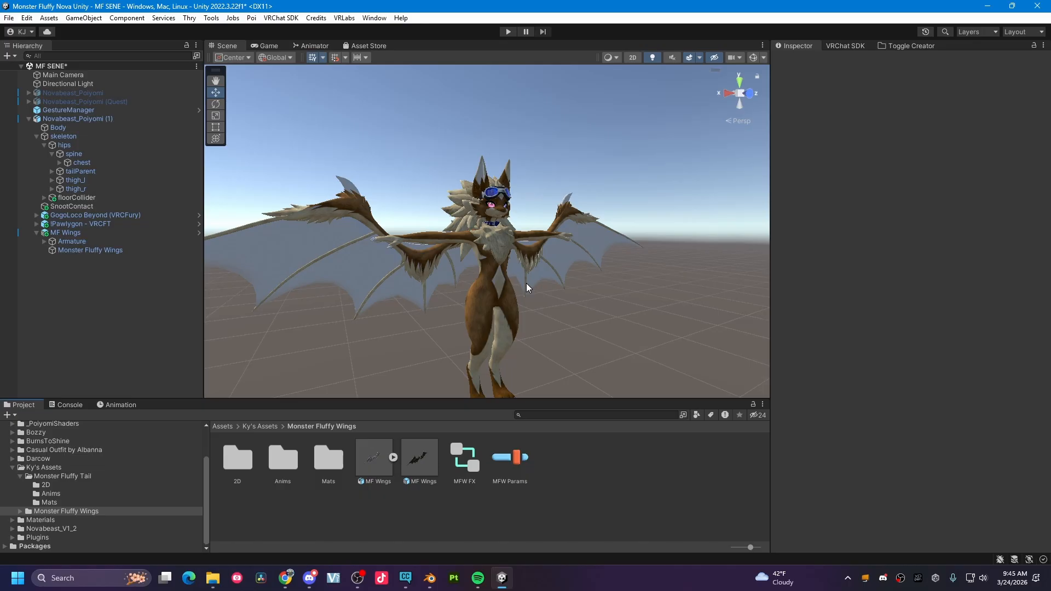
Locate the Nova Menu asset through Novabeast_Poiyomi (1)'s avatar descriptor and open the Kys Assets expressions menu in the same folder
click(506, 270)
scroll(839, 359, down, 5)
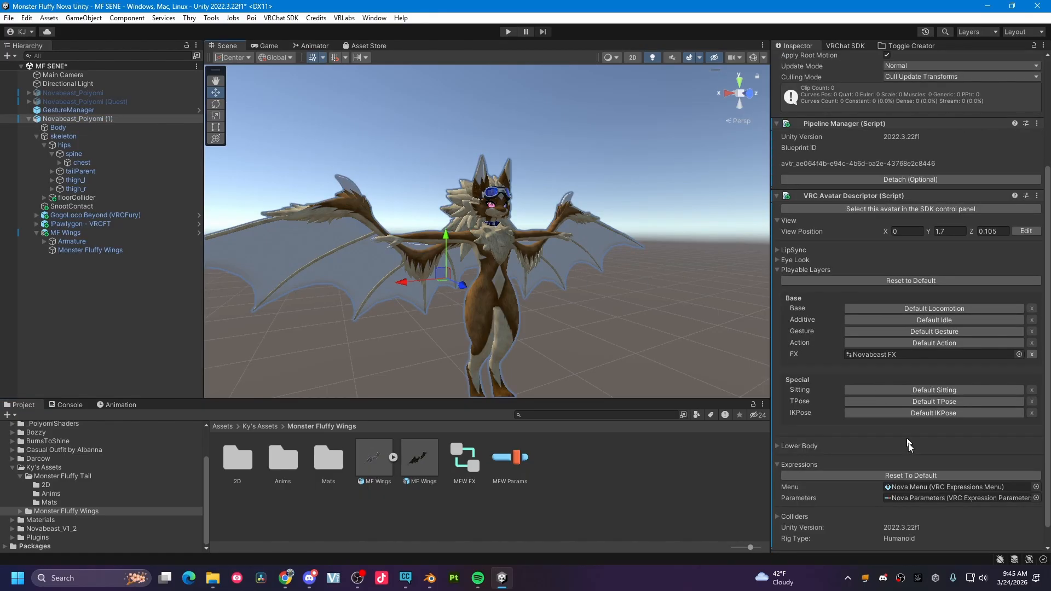
scroll(504, 282, up, 2)
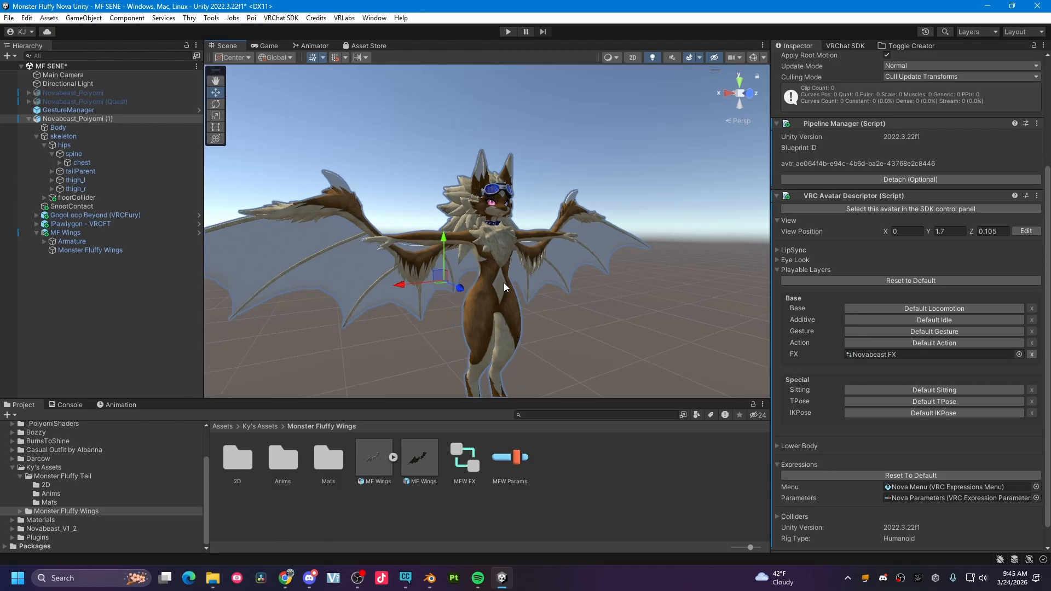
click(49, 118)
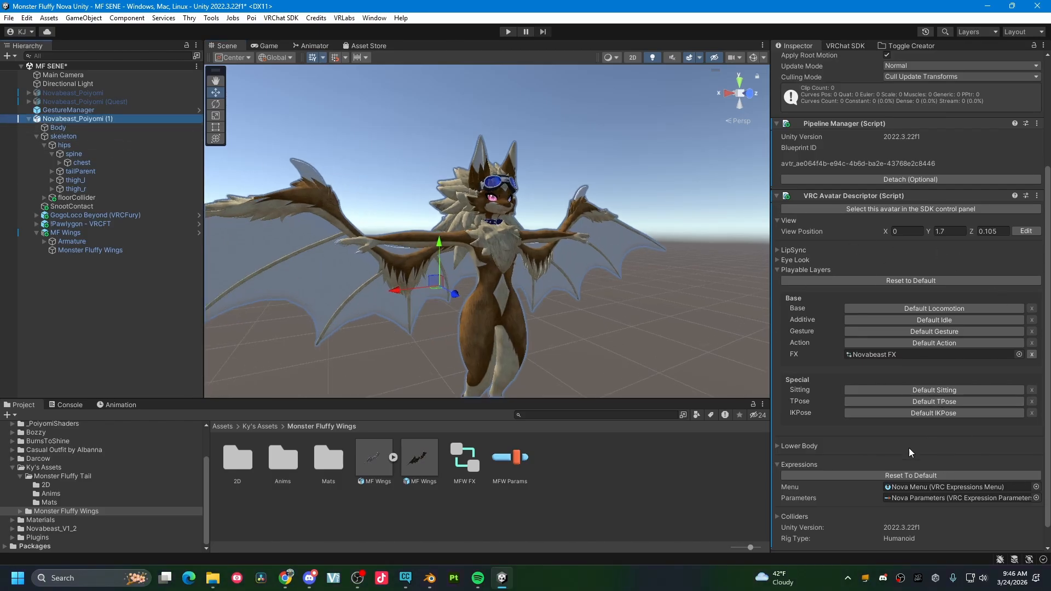
scroll(909, 448, down, 1)
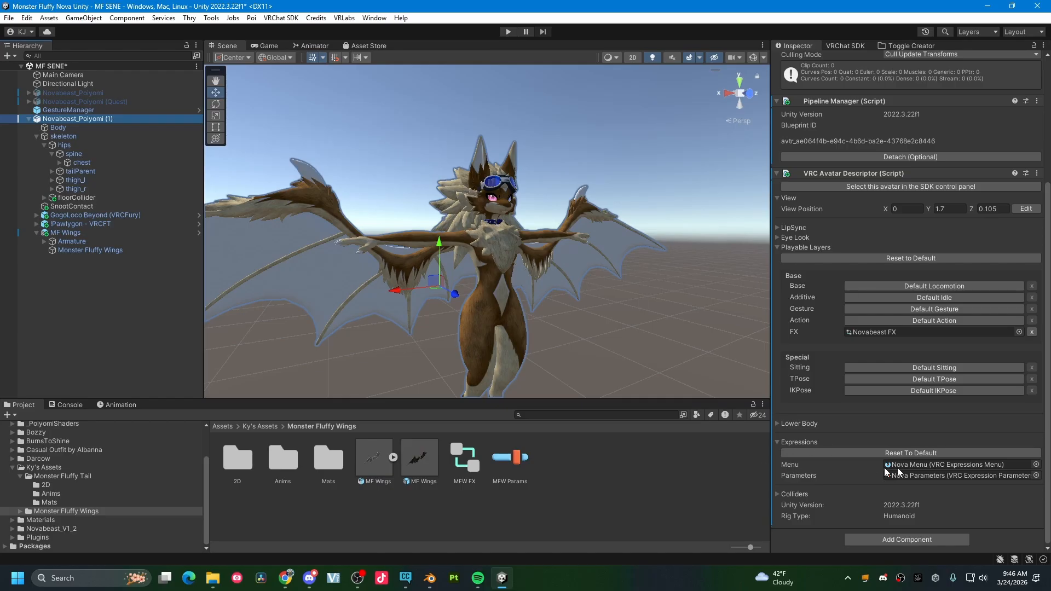
click(911, 466)
click(419, 465)
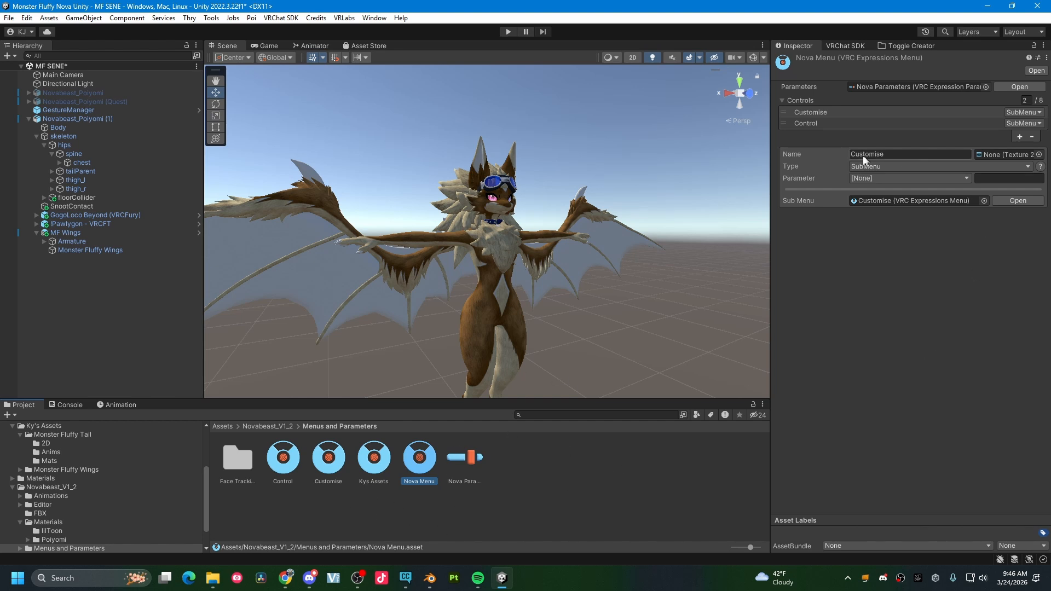
click(375, 469)
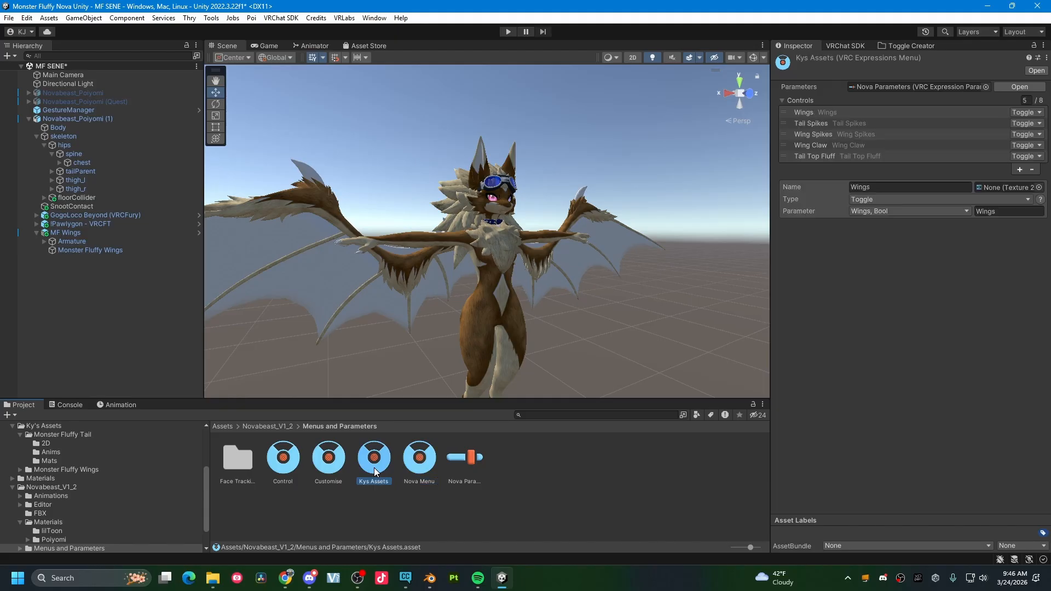
Remove the Wing Claw and Wing Spikes controls from the Kys Assets menu
click(824, 123)
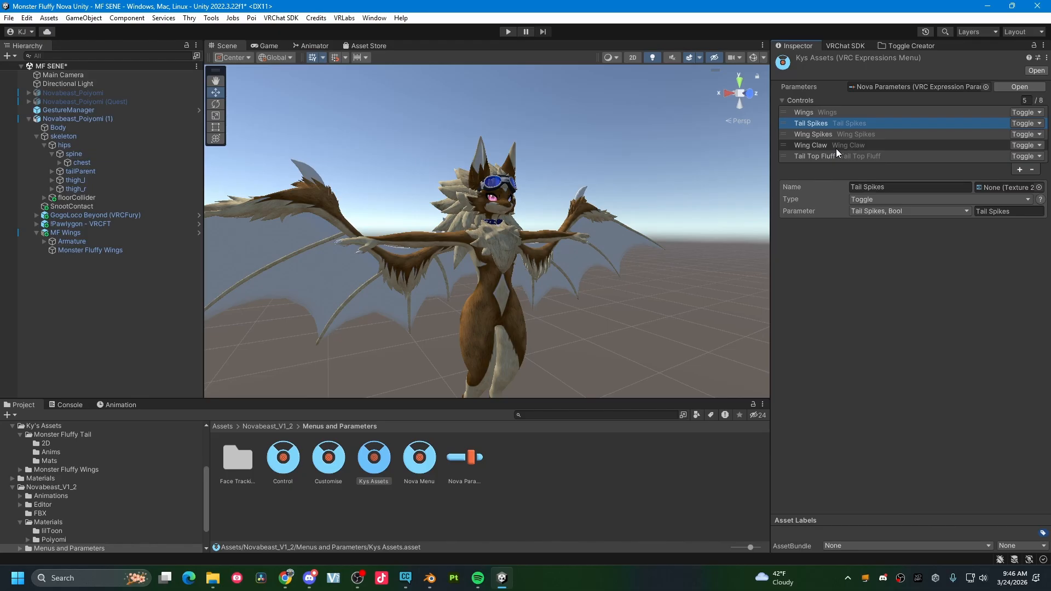
click(836, 145)
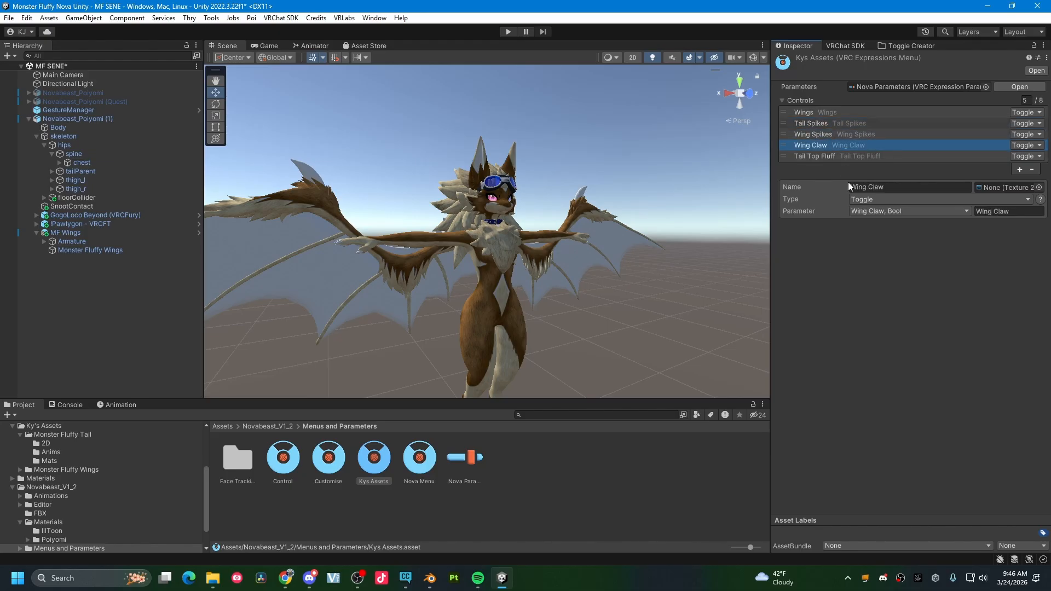
click(830, 136)
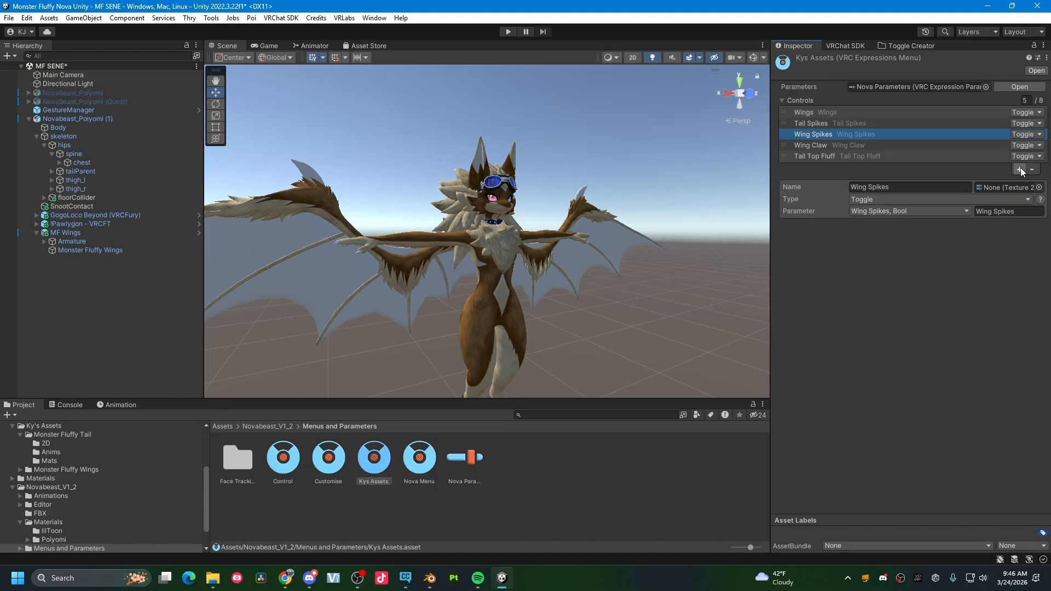
click(829, 145)
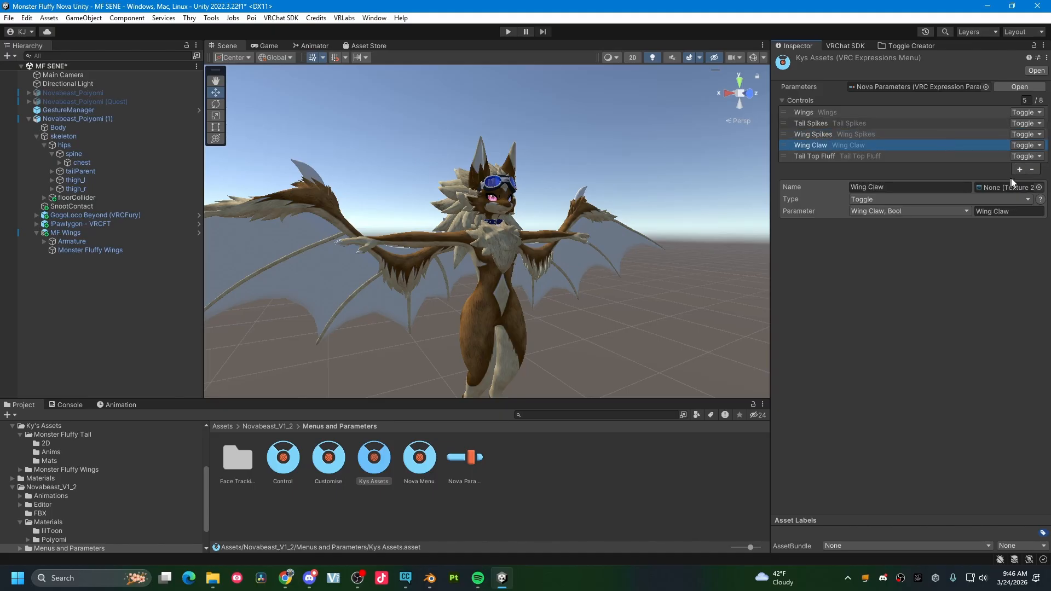
click(1033, 170)
click(979, 134)
click(1032, 160)
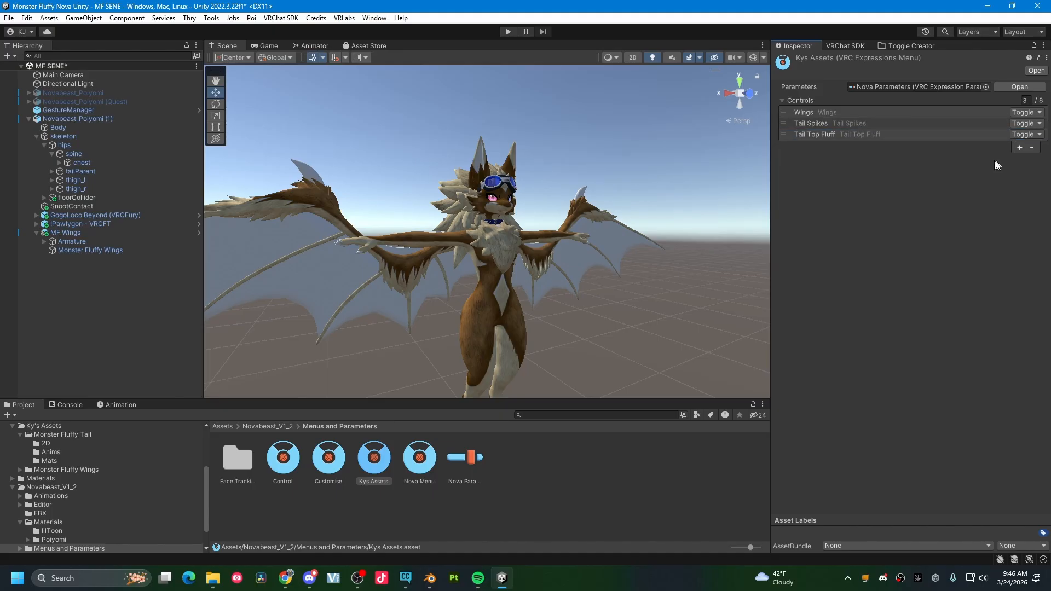
Add a toggle named Wing Spikes to the Kys Assets menu and assign it the Wing Spikes, Bool parameter
click(1020, 149)
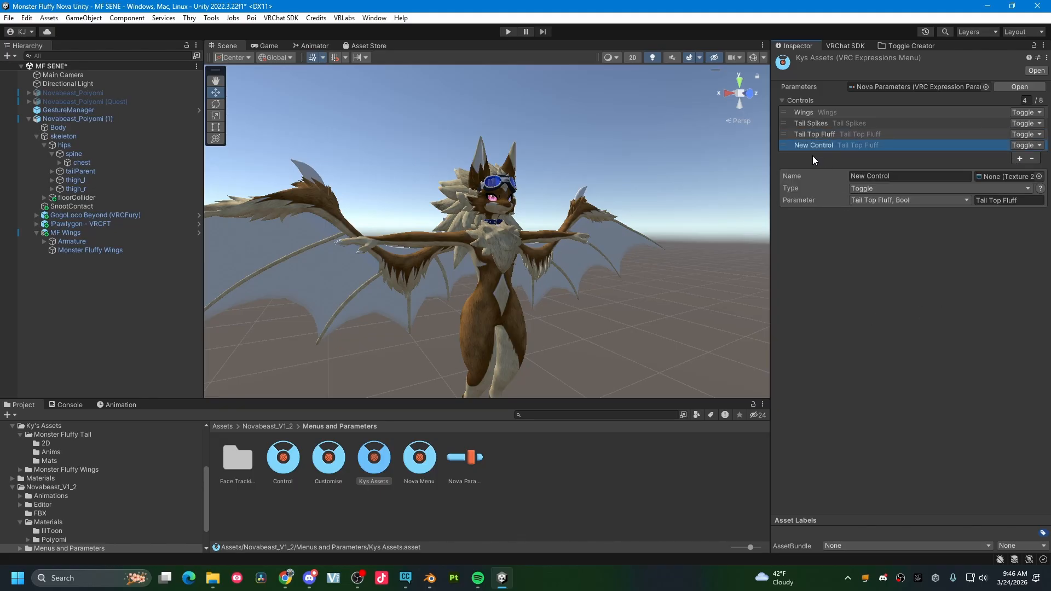
click(876, 175)
text(Wi)
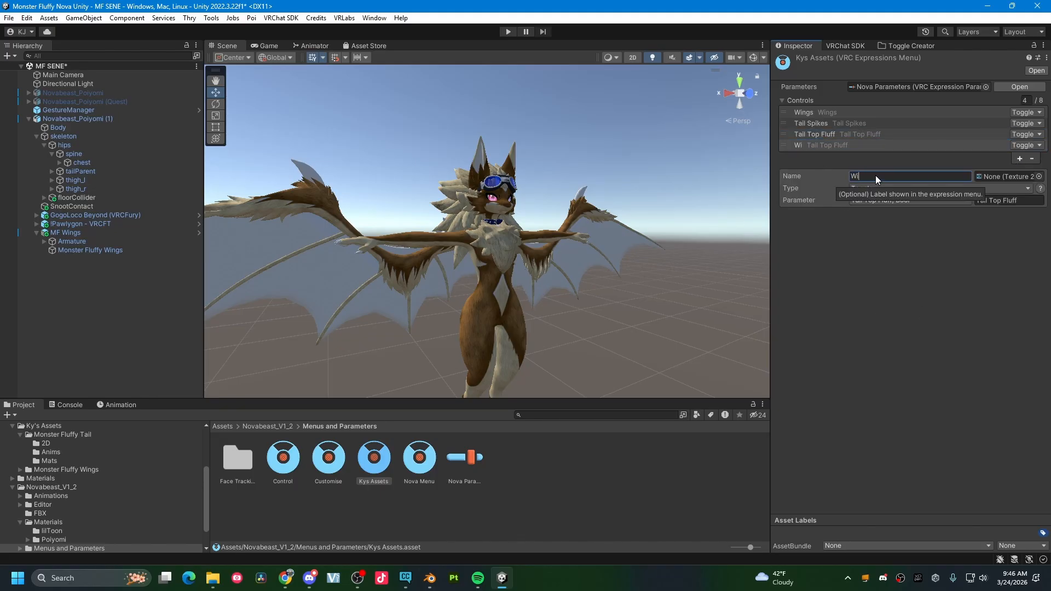
text(ng Spikes)
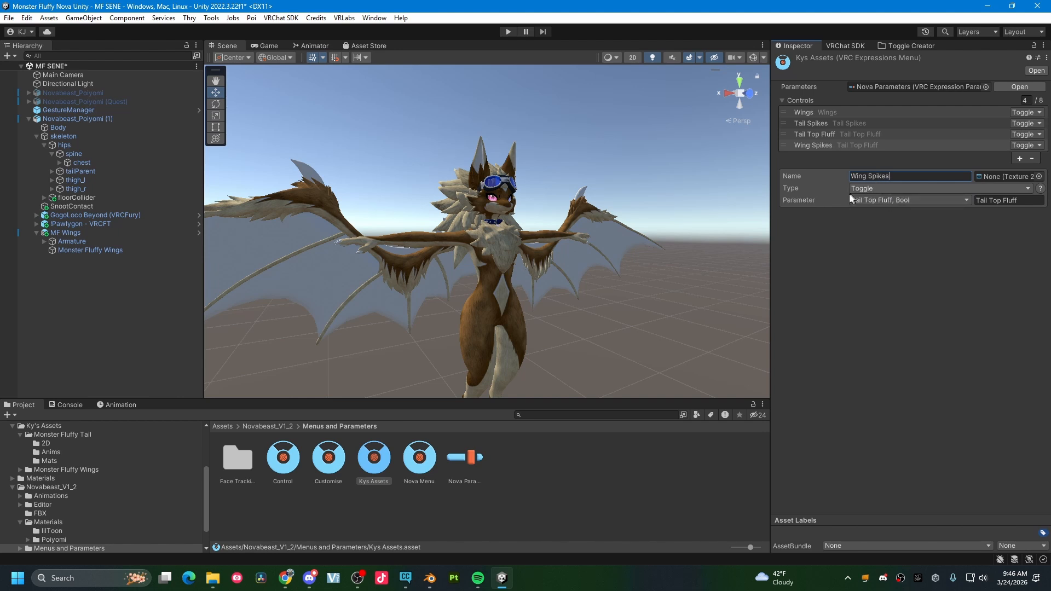
click(866, 201)
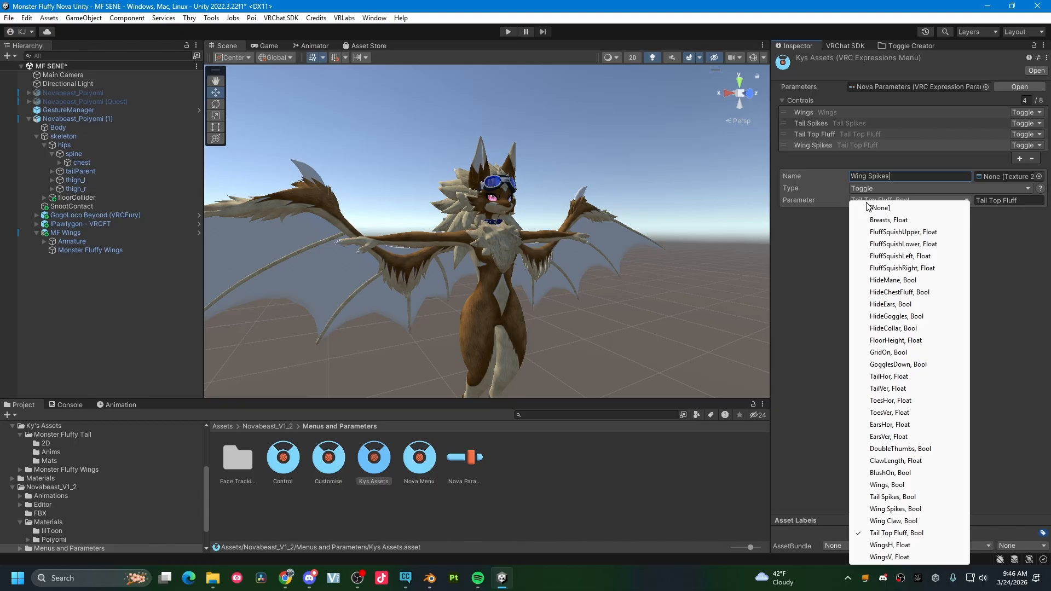
click(896, 509)
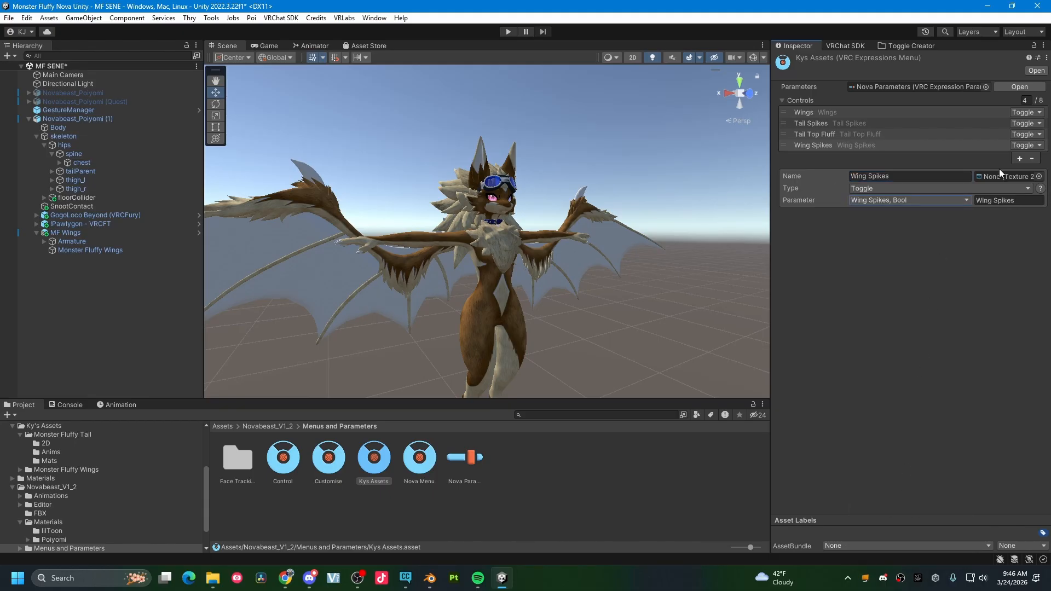
Add a toggle named Wing Claw to the Kys Assets menu and assign it the Wing Claw, Bool parameter
click(1020, 159)
click(876, 186)
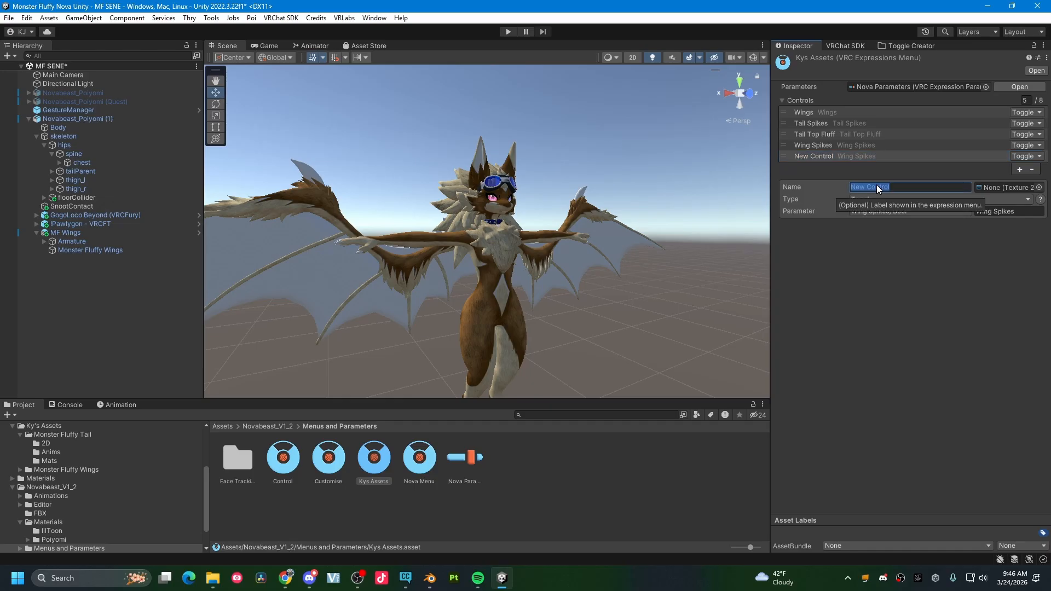
text(Wing Claw)
right_click(877, 187)
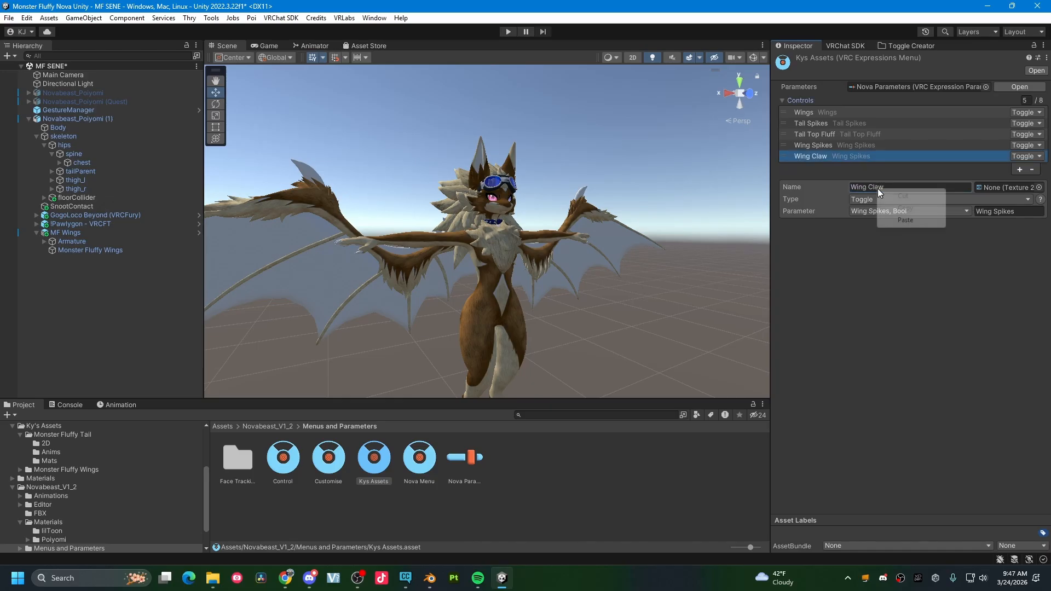
click(855, 203)
click(858, 220)
click(861, 213)
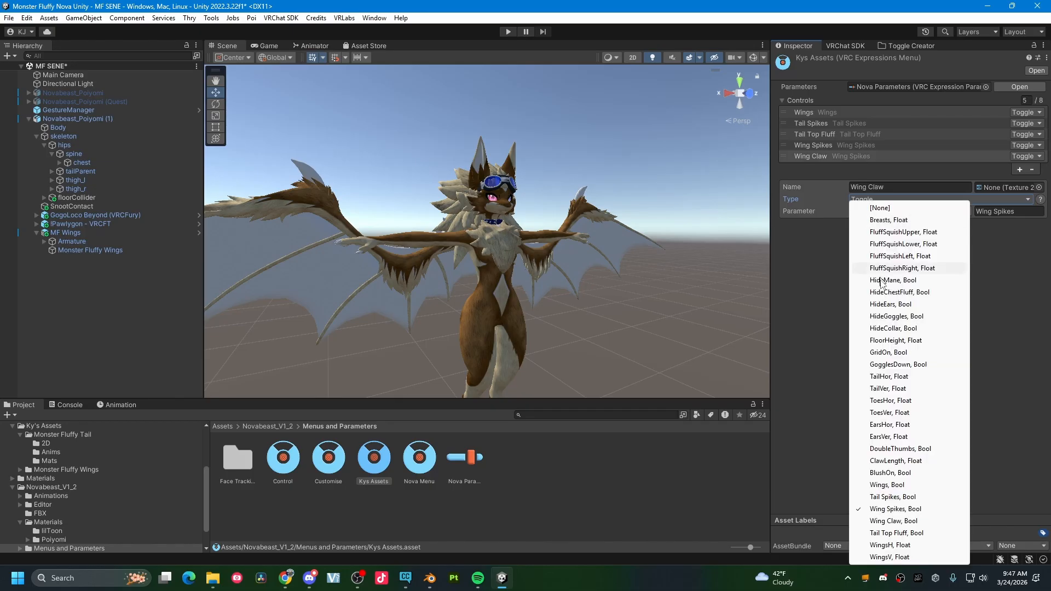
click(904, 523)
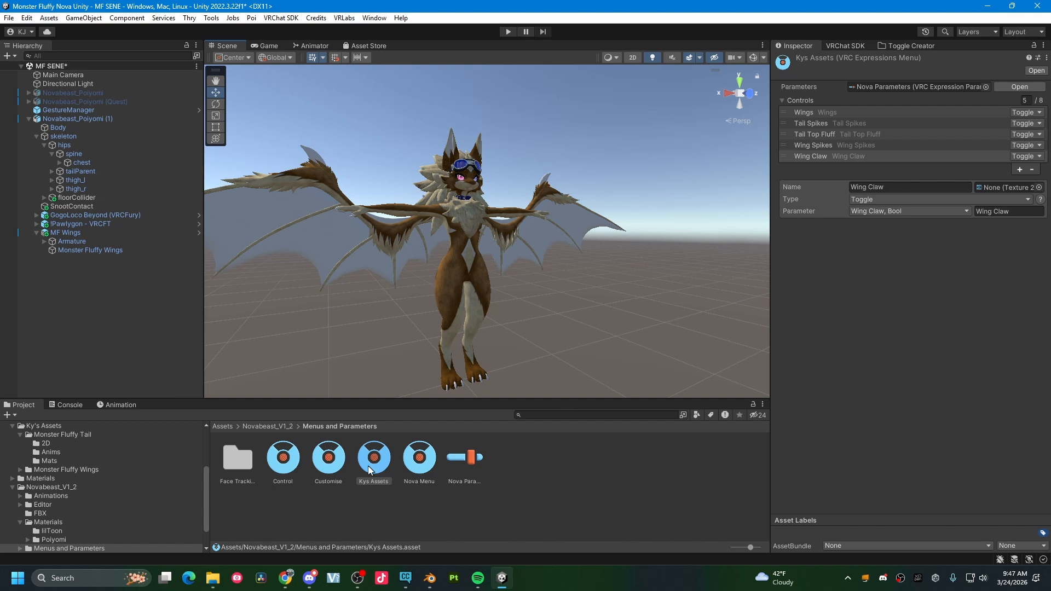
Remove the Wing Control entry from the Control expressions menu
click(283, 463)
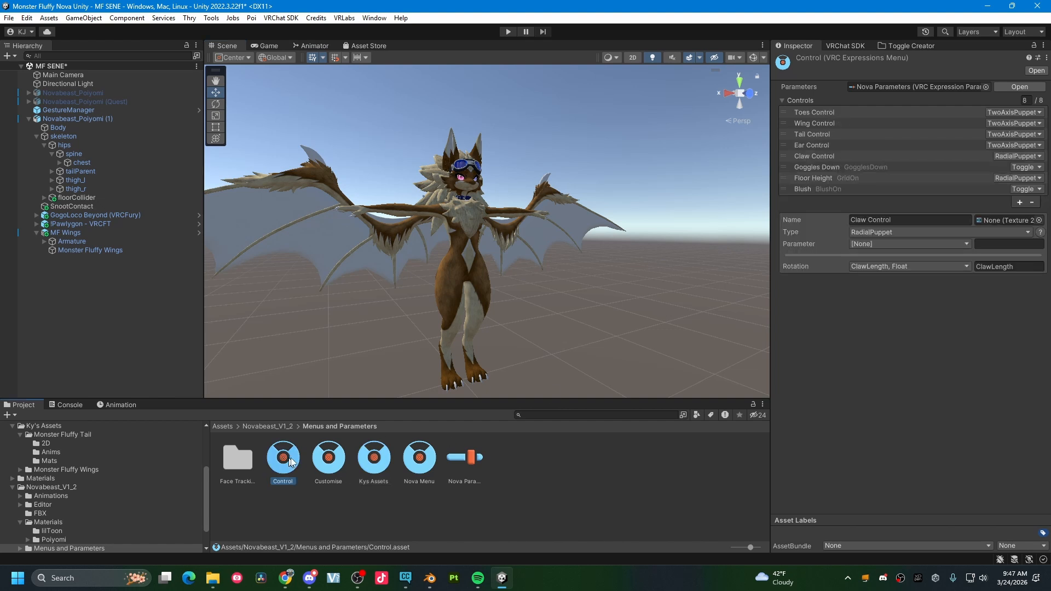
click(856, 124)
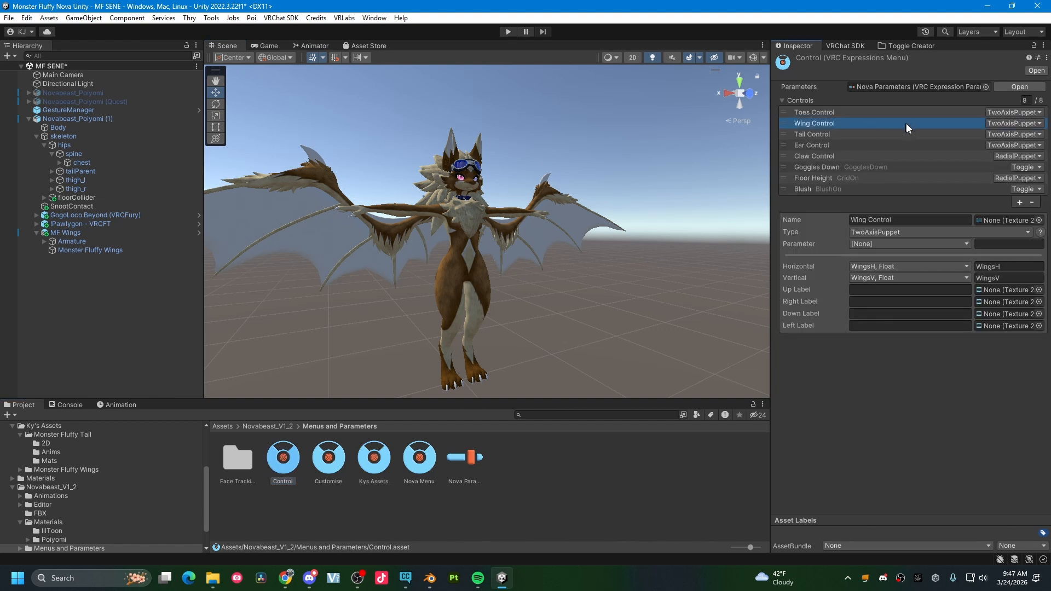
click(1032, 203)
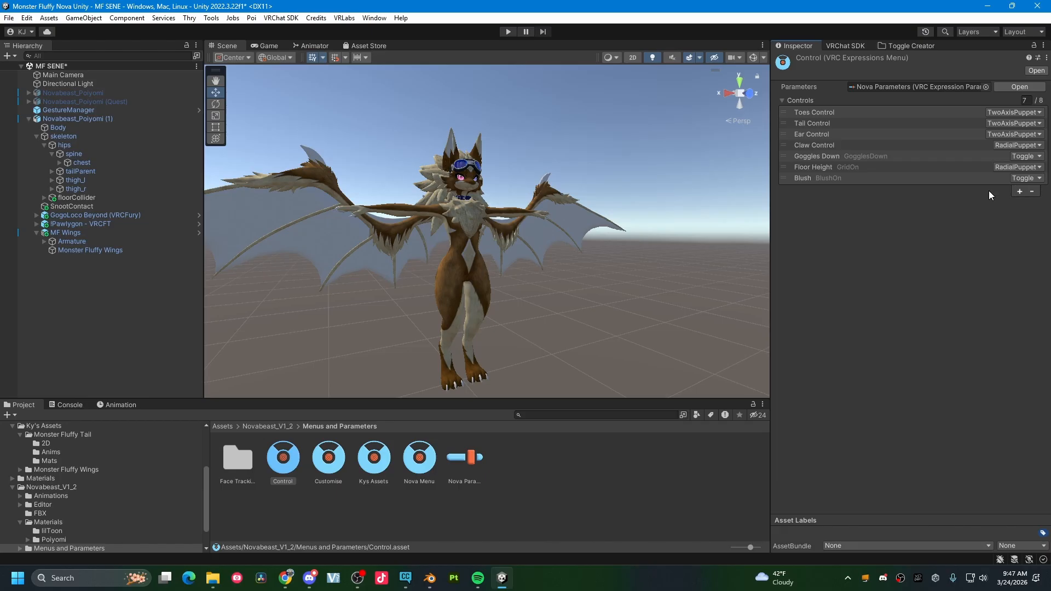
Add a TwoAxisPuppet control named Wing Control to the Control expressions menu with its main parameter set to [None]
click(1019, 191)
click(909, 219)
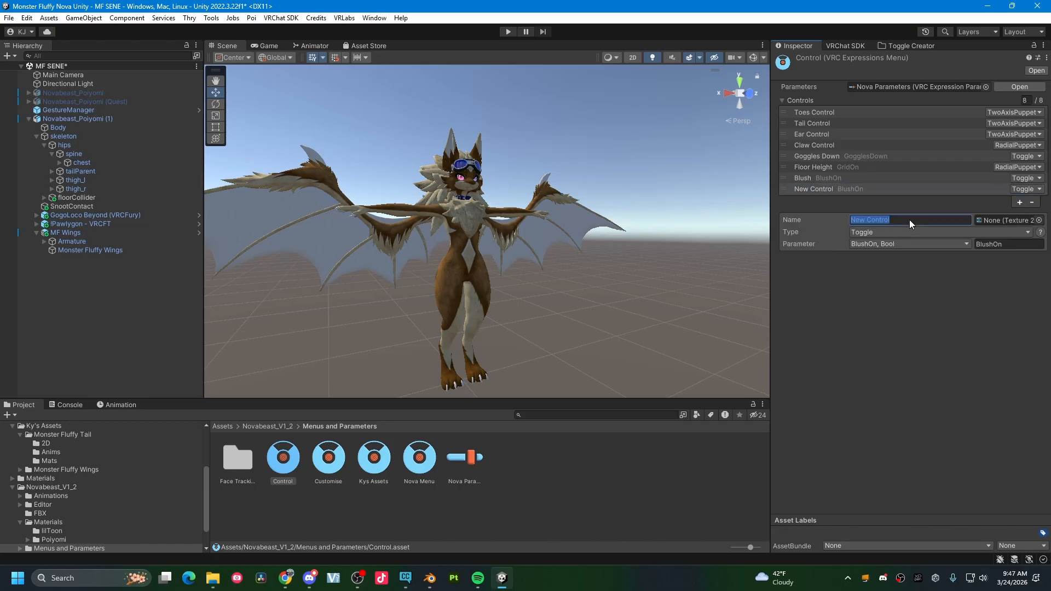
text(Wing )
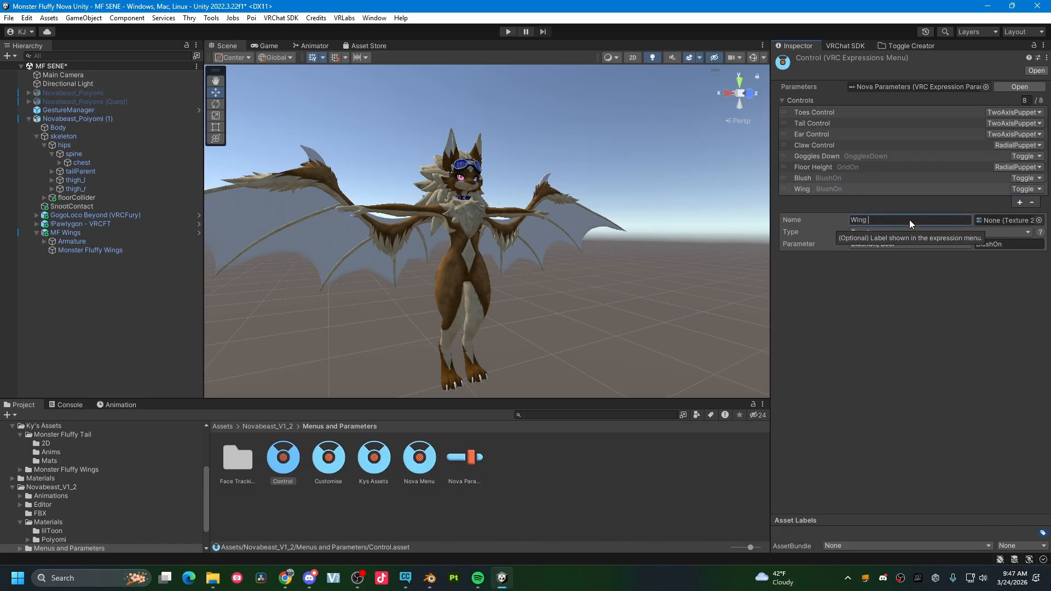
text(Control)
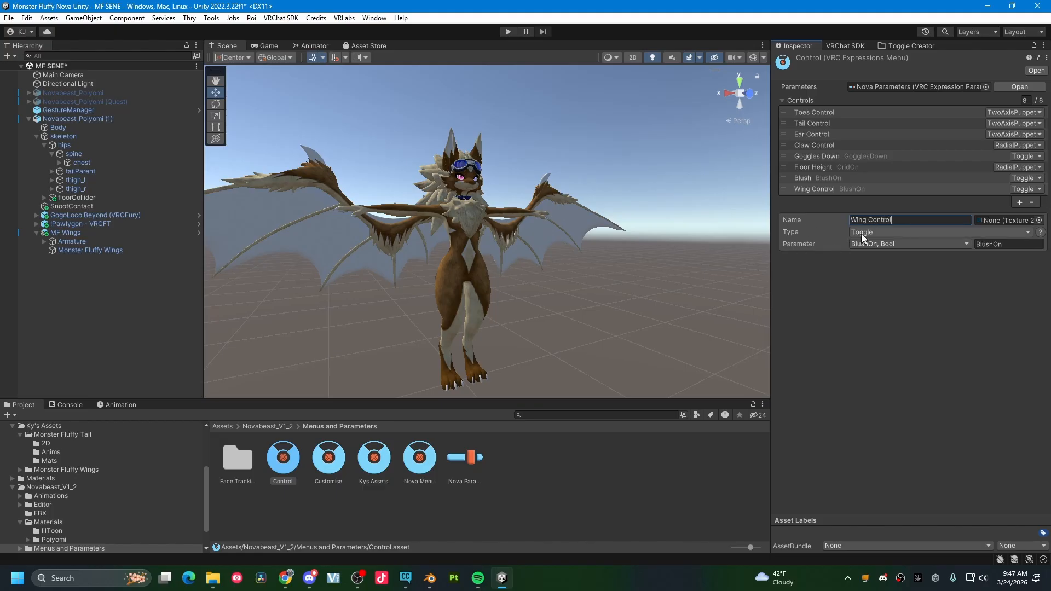
click(864, 232)
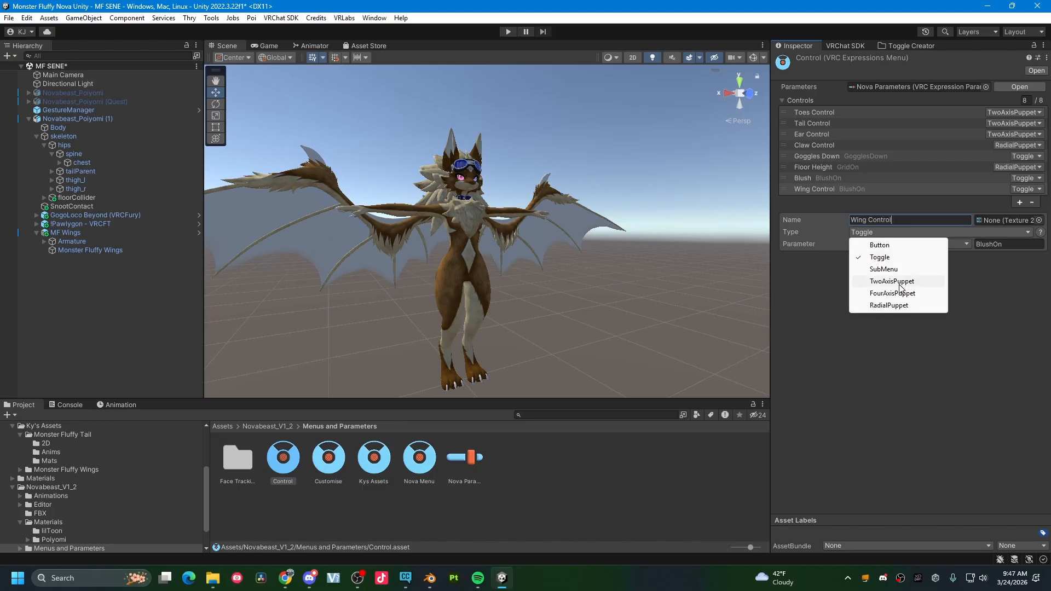
click(900, 282)
click(875, 247)
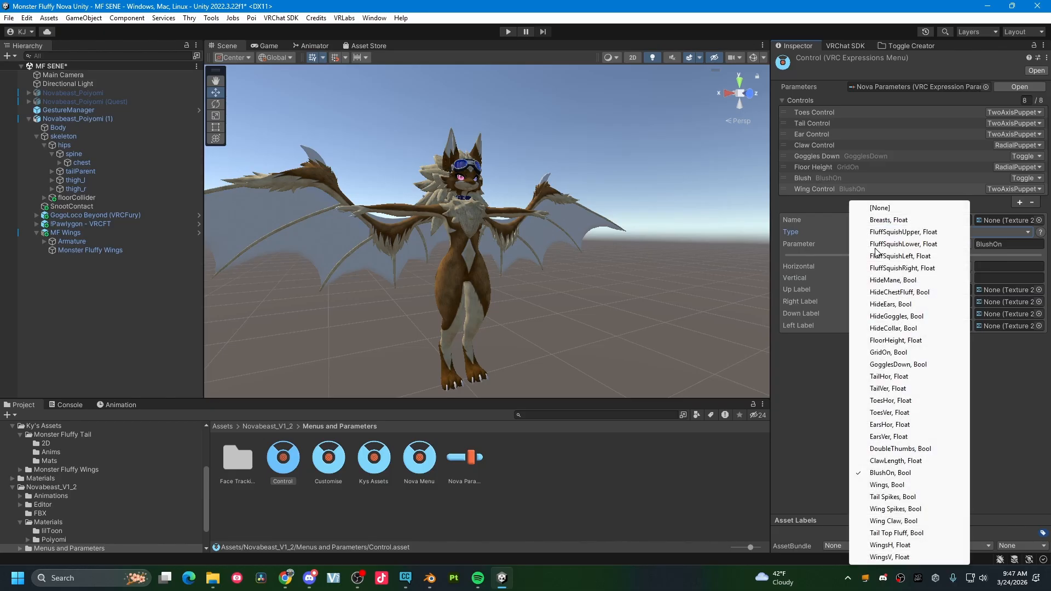
click(790, 245)
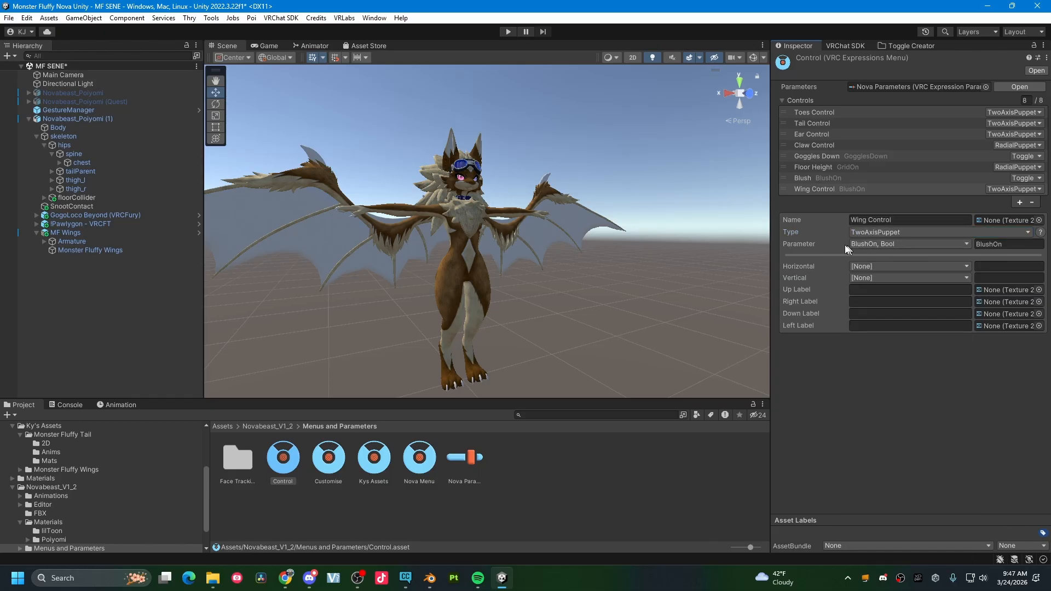
click(862, 246)
click(869, 209)
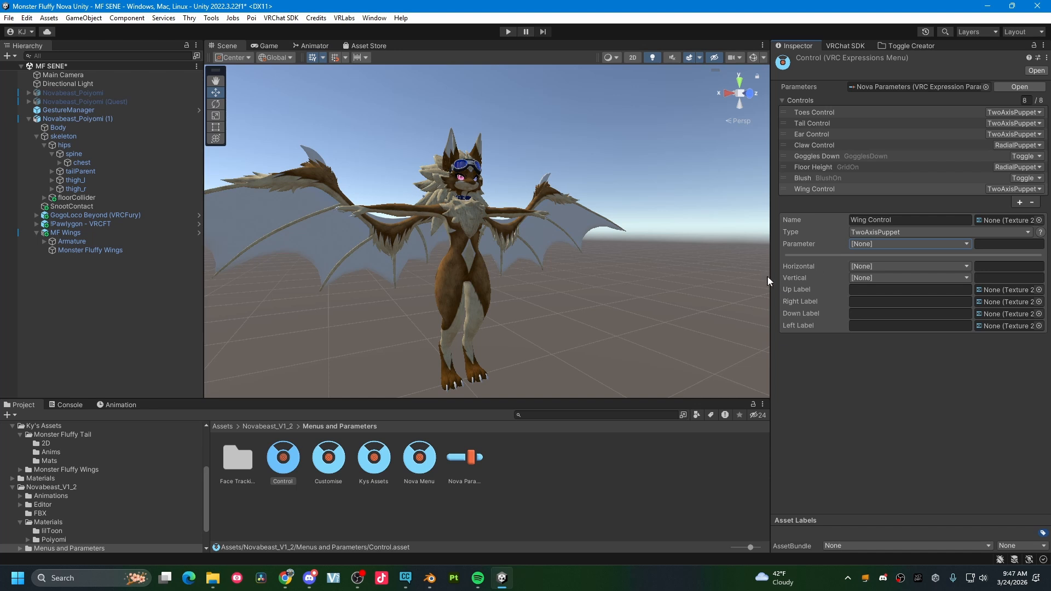
Assign WingsH, Float to the Wing Control puppet's horizontal axis and WingsV, Float to its vertical axis
click(852, 266)
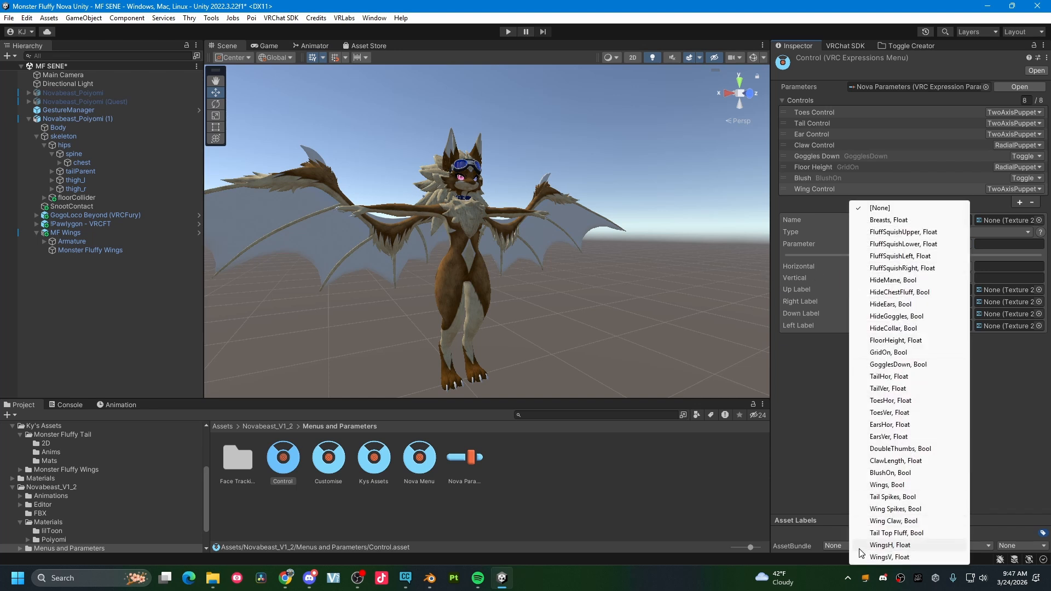
click(875, 546)
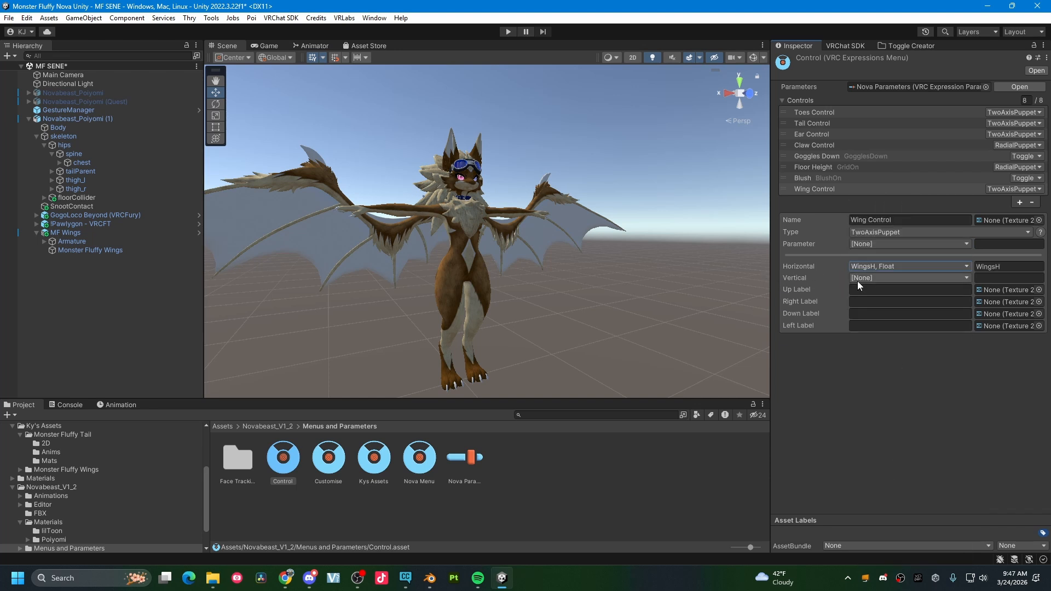
click(857, 280)
click(882, 556)
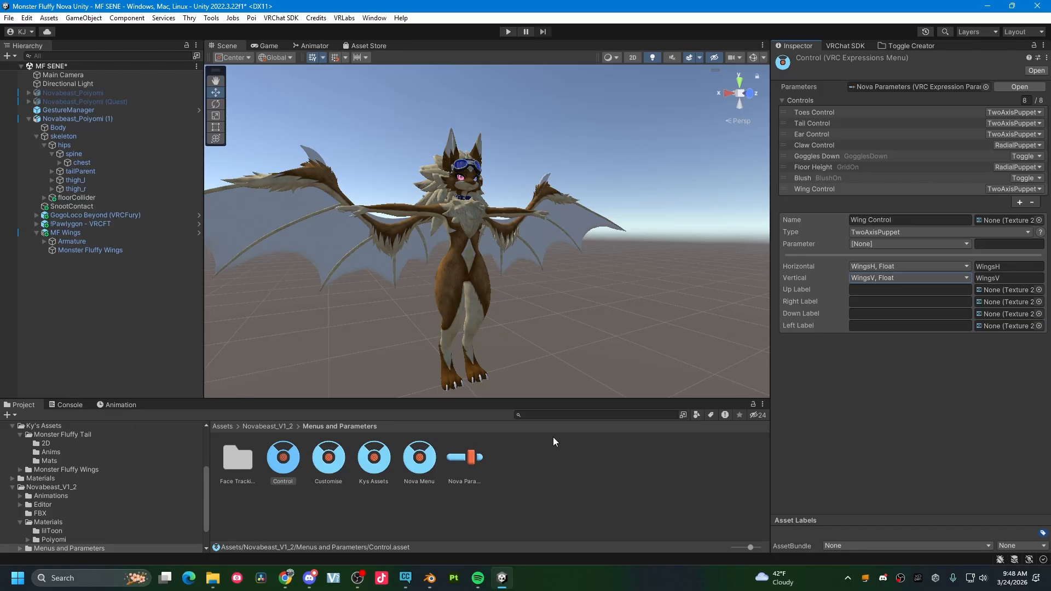
Add the MF Tail prefab from the Monster Fluffy Tail folder to the Novabeast_Poiyomi (1) avatar
scroll(386, 325, down, 7)
scroll(419, 290, up, 4)
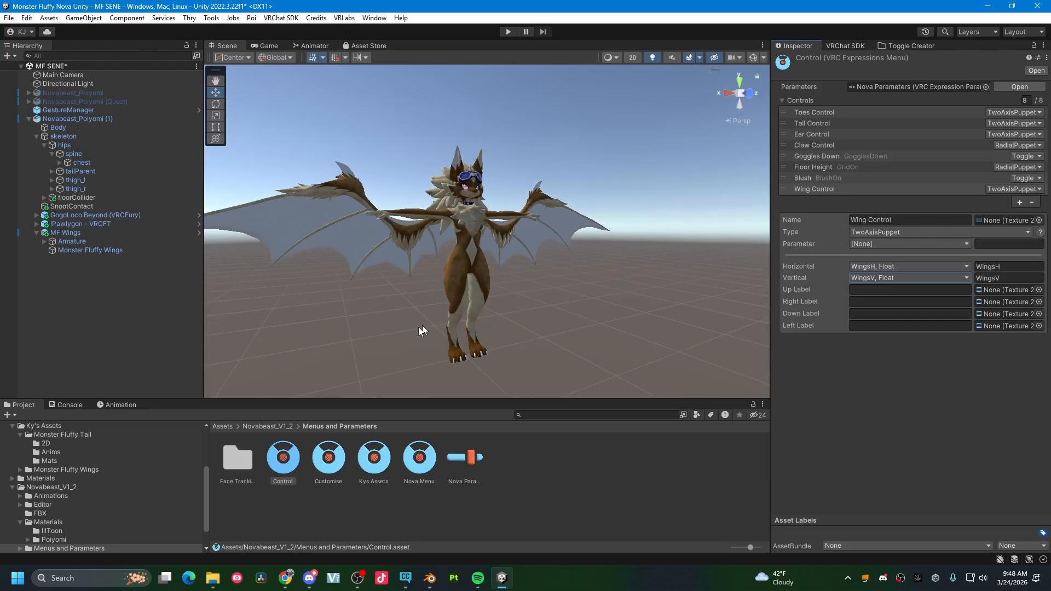
click(22, 524)
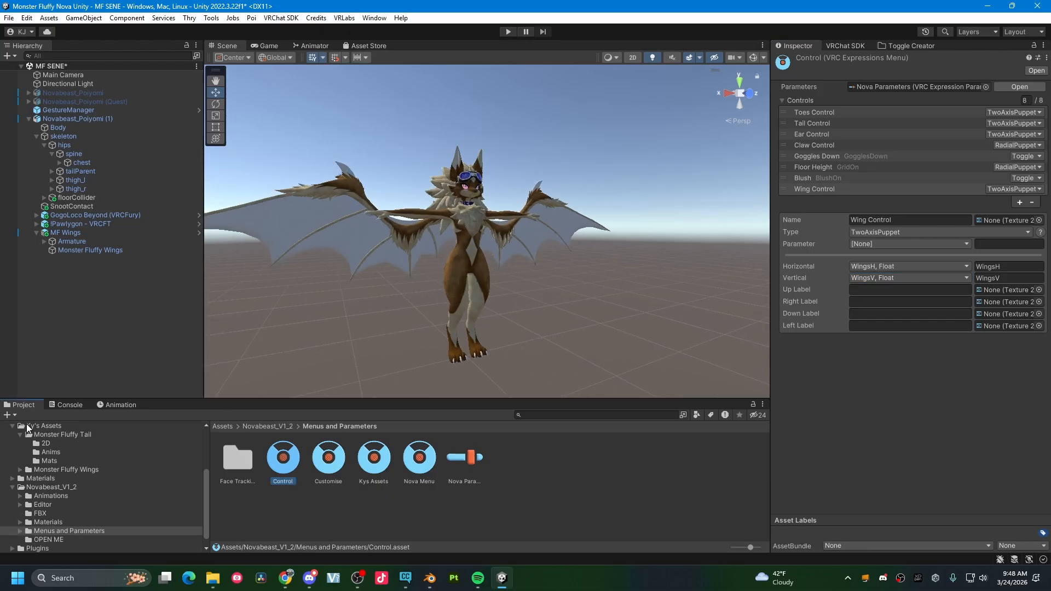
click(12, 488)
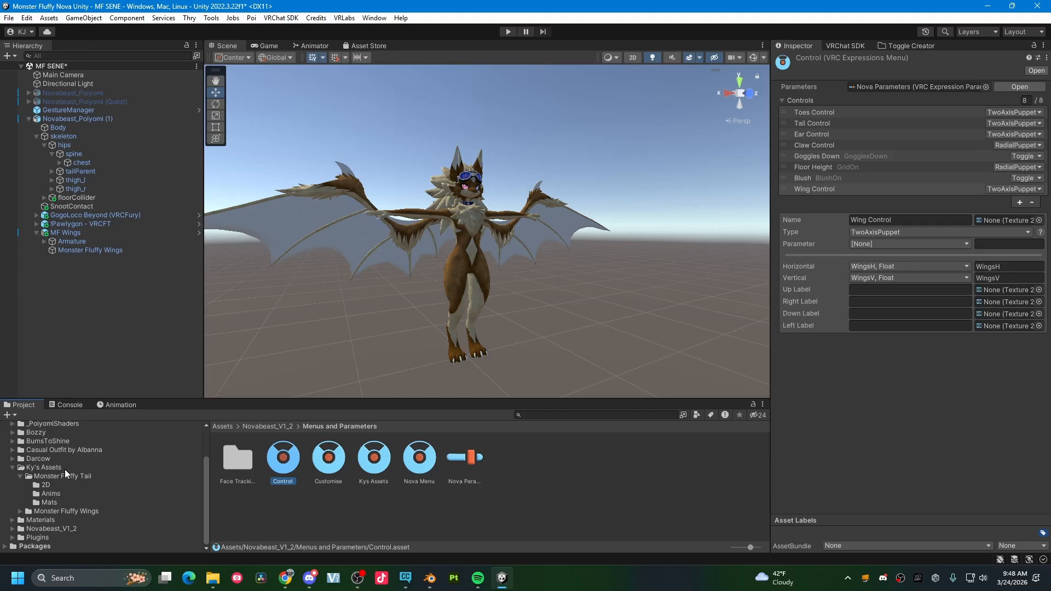
click(67, 476)
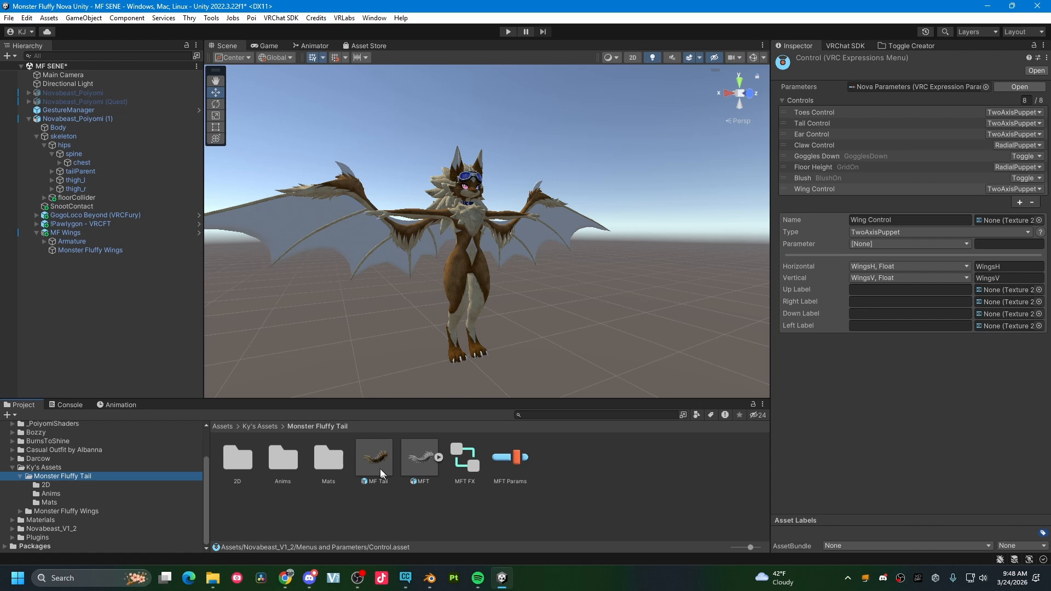
click(380, 469)
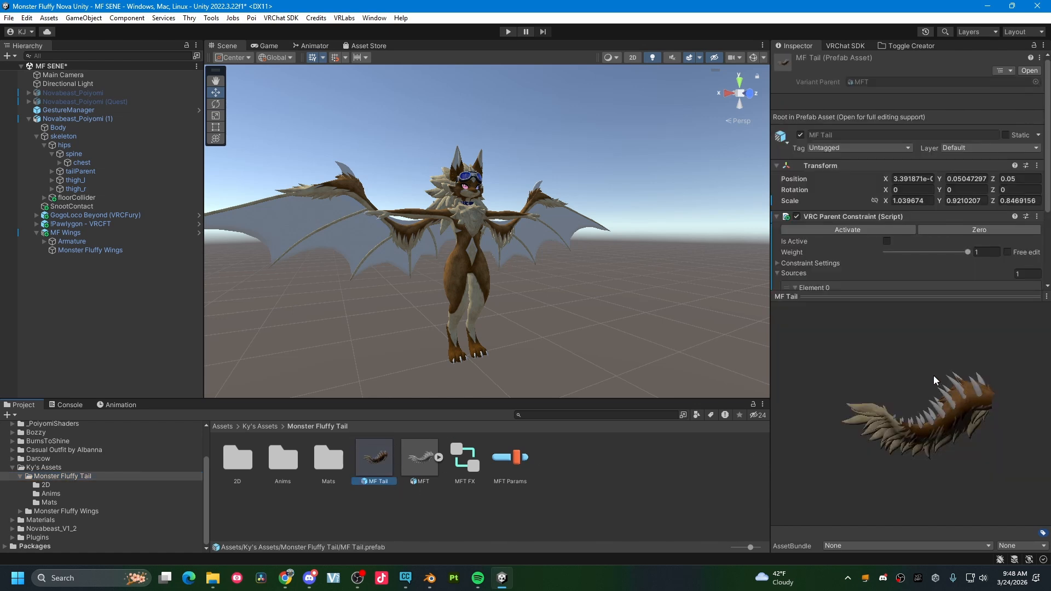
click(435, 470)
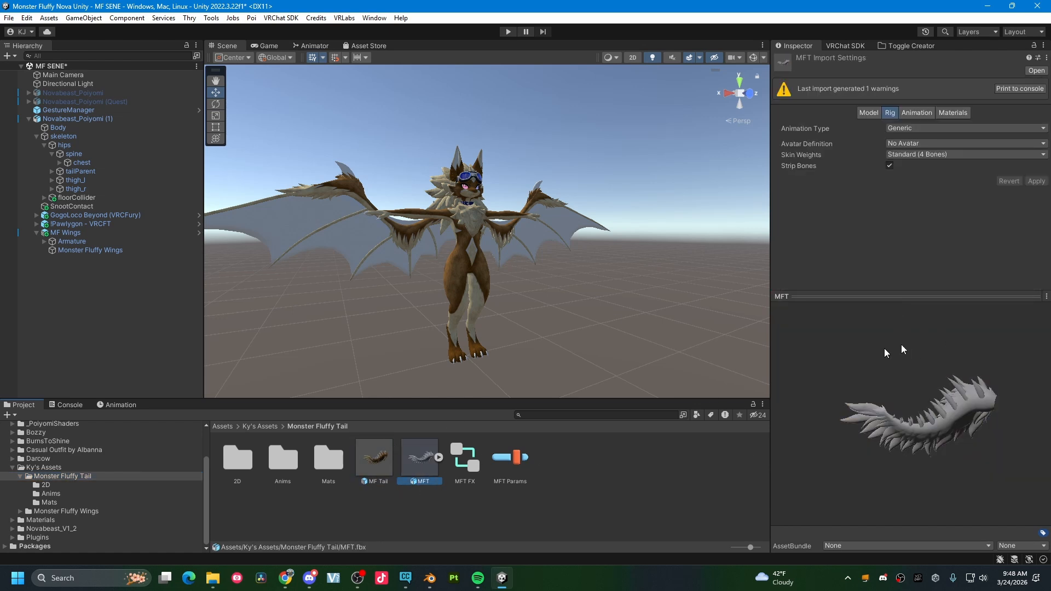
click(371, 468)
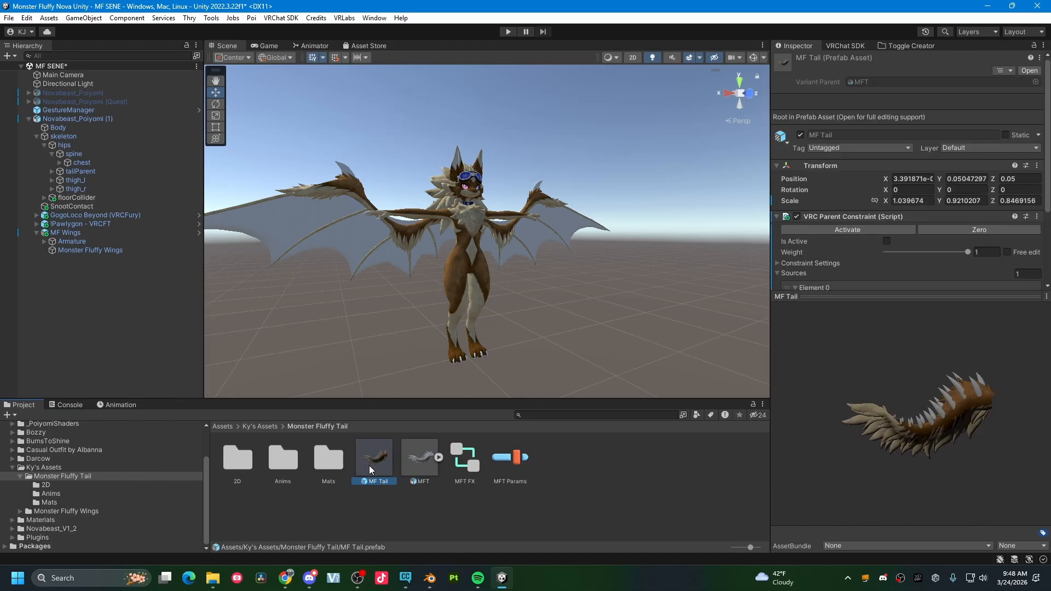
drag(373, 462, 94, 118)
right_drag(493, 274, 673, 293)
right_drag(568, 248, 490, 235)
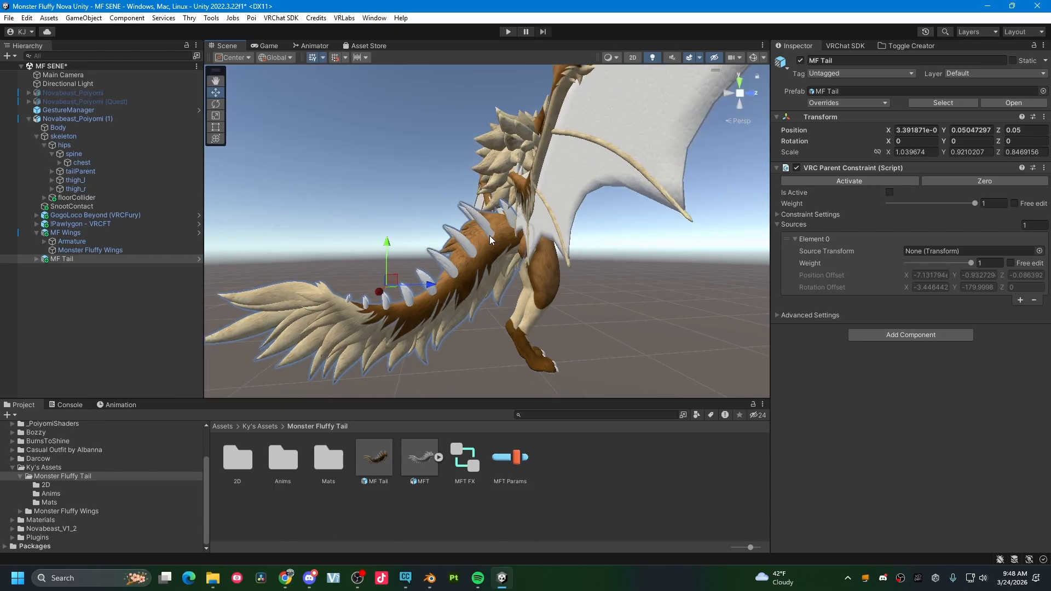
Set the avatar's hips bone as the source transform of the MF Tail's VRC Parent Constraint and activate the constraint
click(37, 234)
click(36, 241)
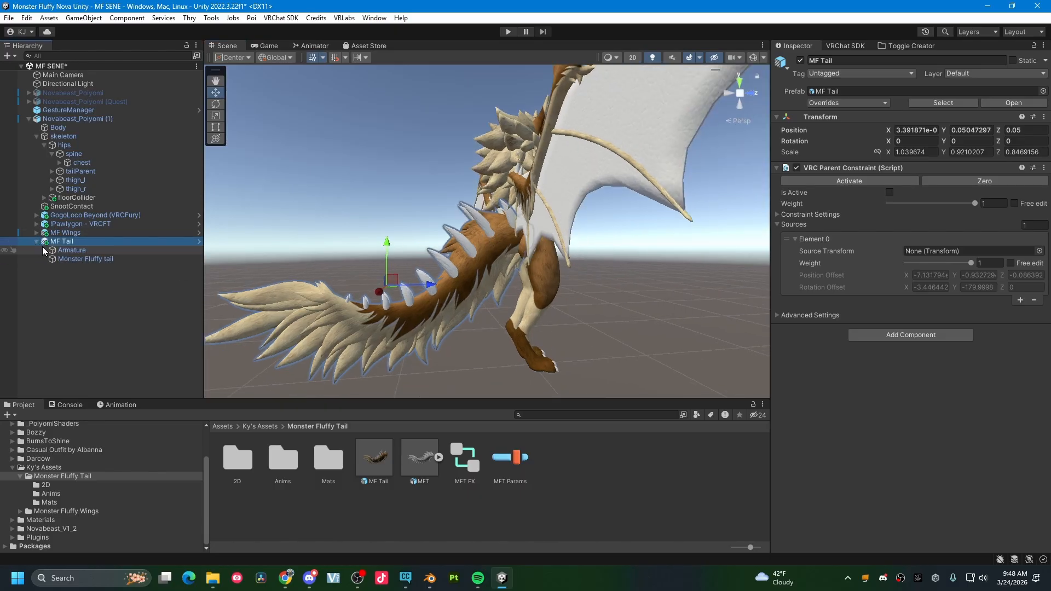
click(36, 241)
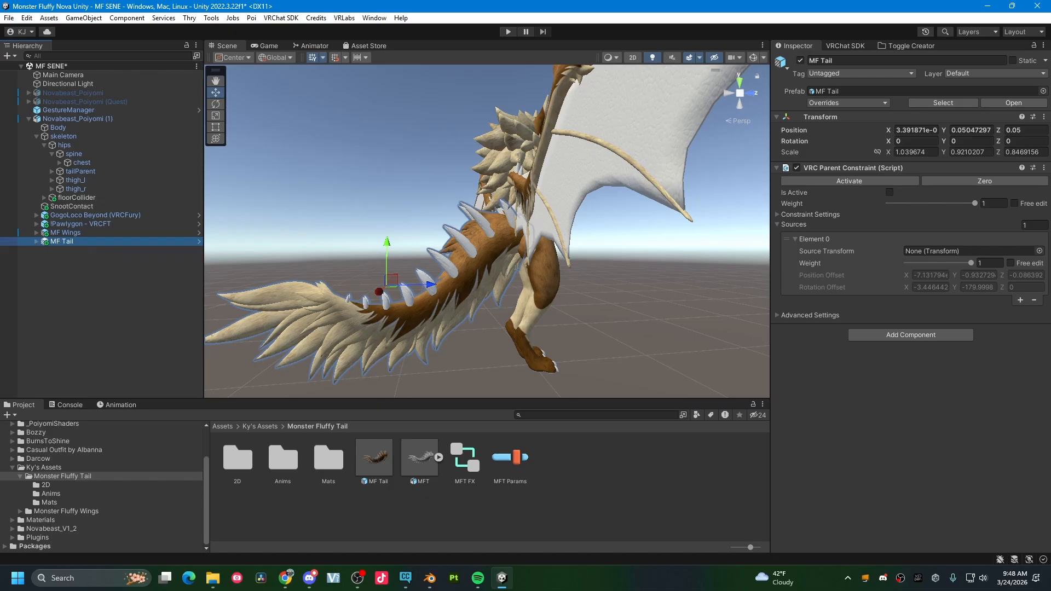
right_drag(639, 260, 436, 308)
scroll(437, 309, down, 2)
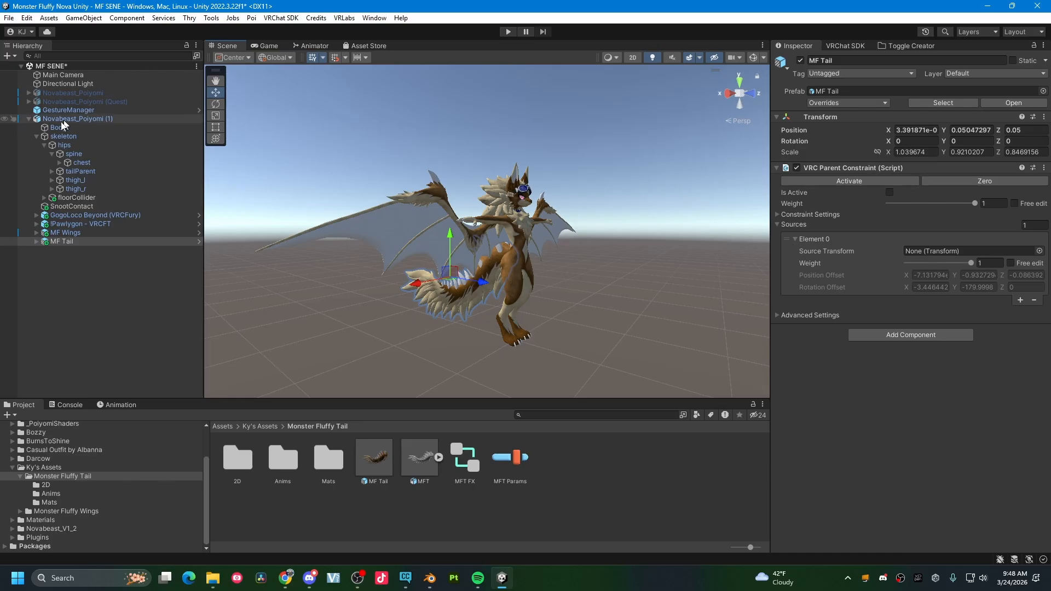
drag(71, 148, 959, 247)
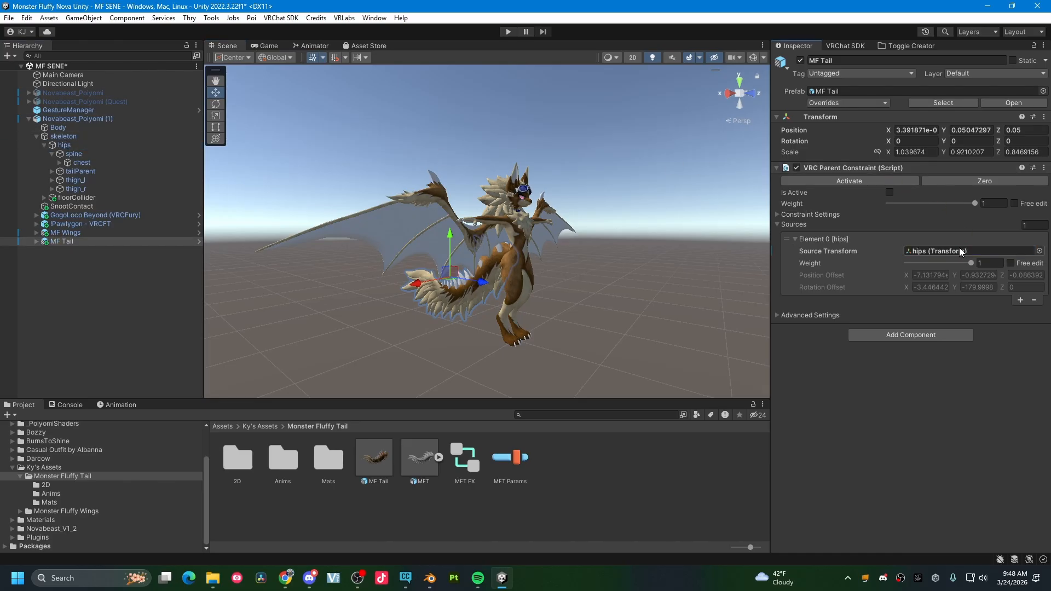
click(843, 182)
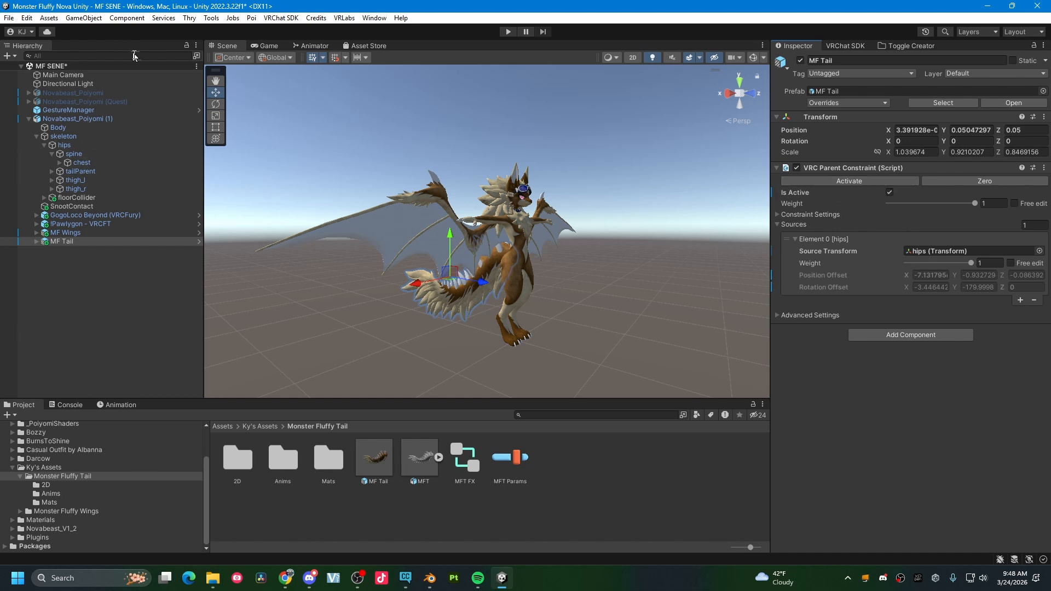
Raise the hips bone to test whether the tail follows the body, and undo the move
click(66, 144)
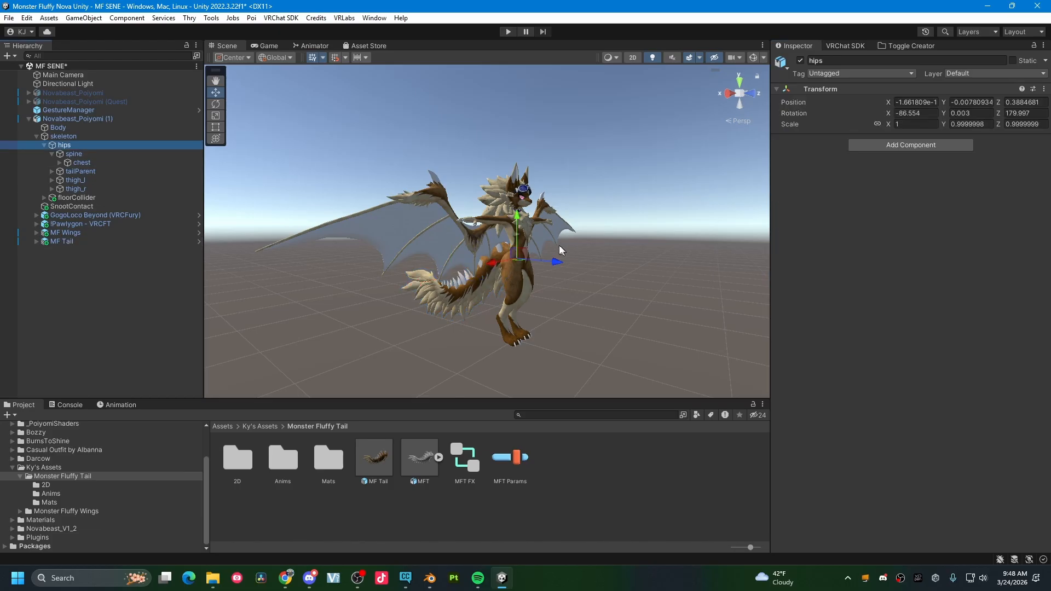
drag(519, 230, 513, 177)
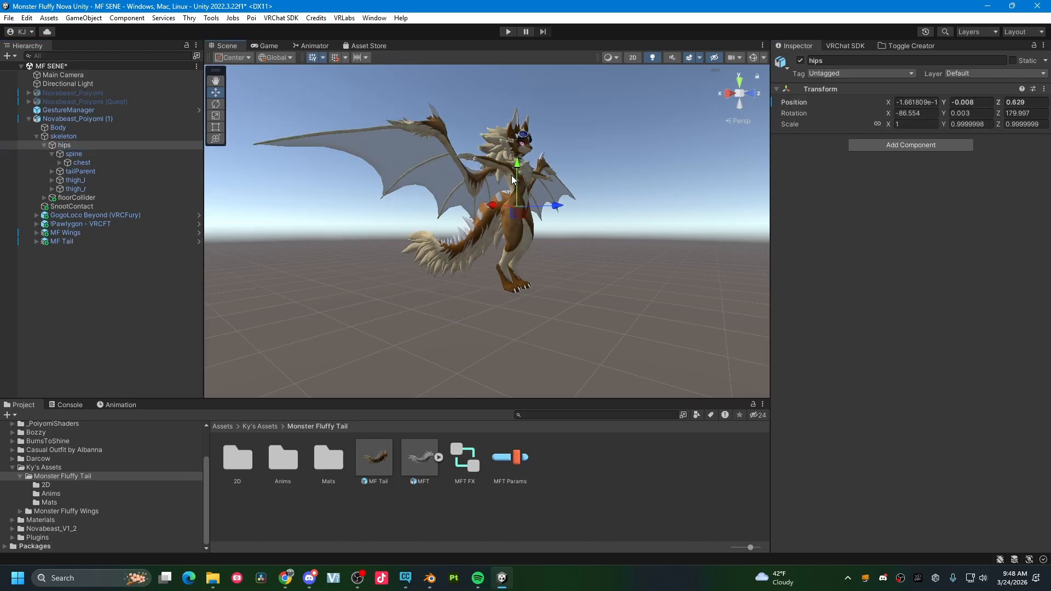
key(ctrl+z)
Merge the MFT FX controller into the current FX controller of Novabeast_Poiyomi (1) using the Avatars 3.0 Manager
click(353, 18)
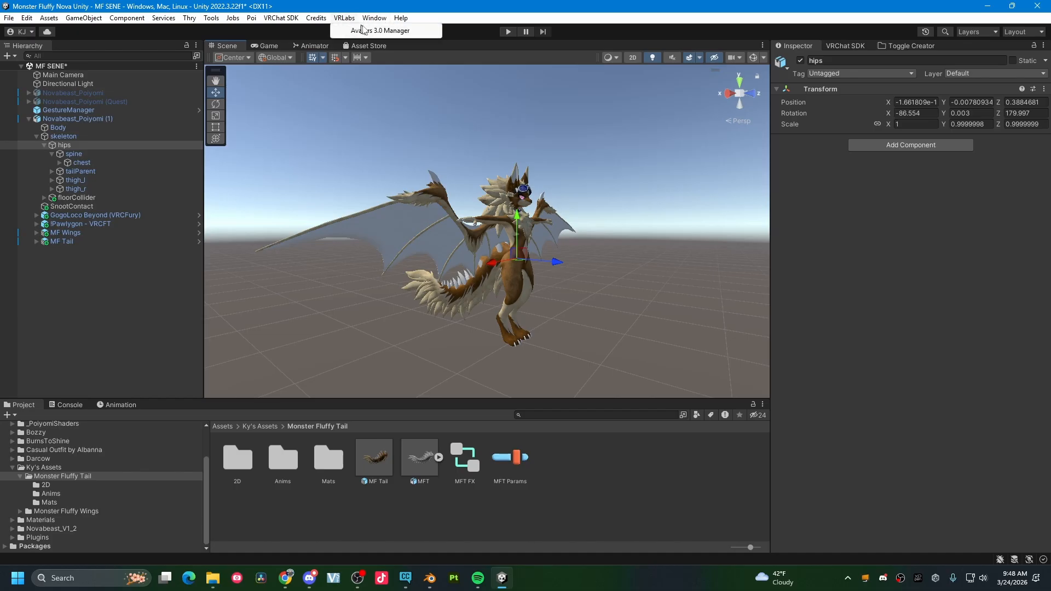
click(362, 32)
drag(76, 119, 691, 164)
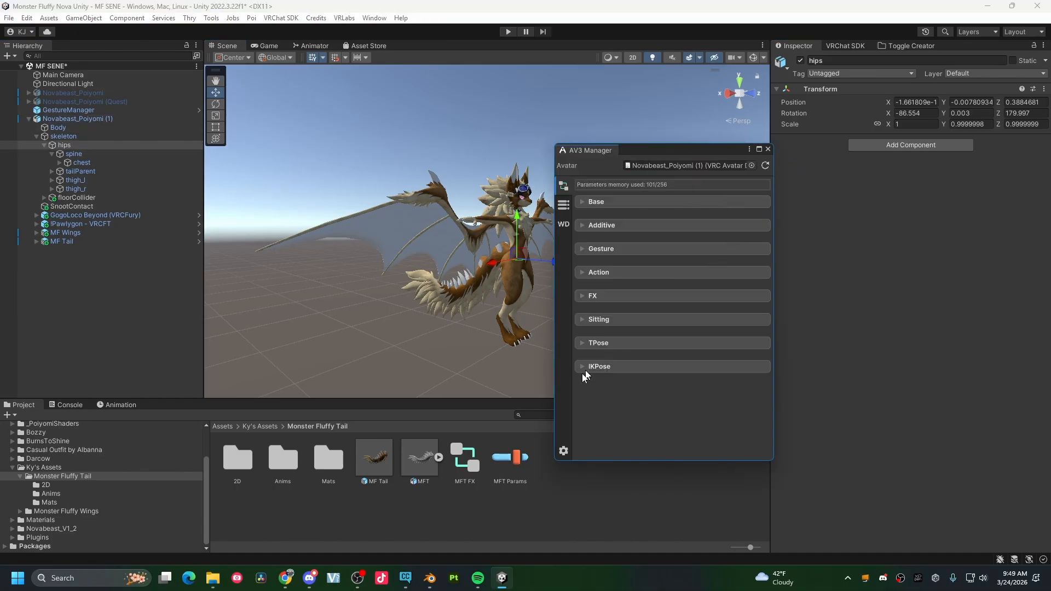
click(586, 296)
scroll(675, 327, down, 10)
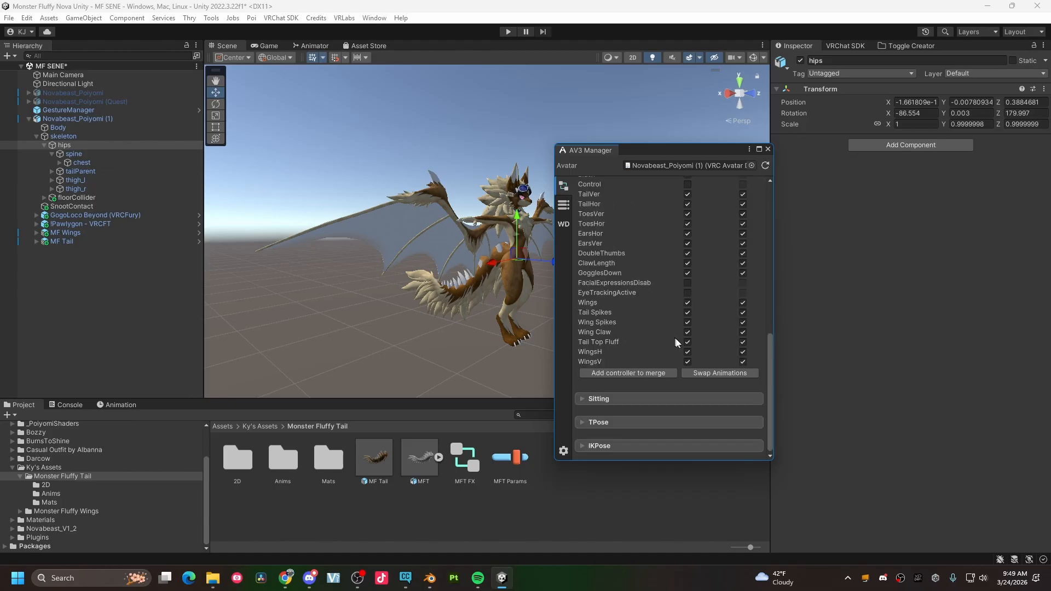
click(630, 372)
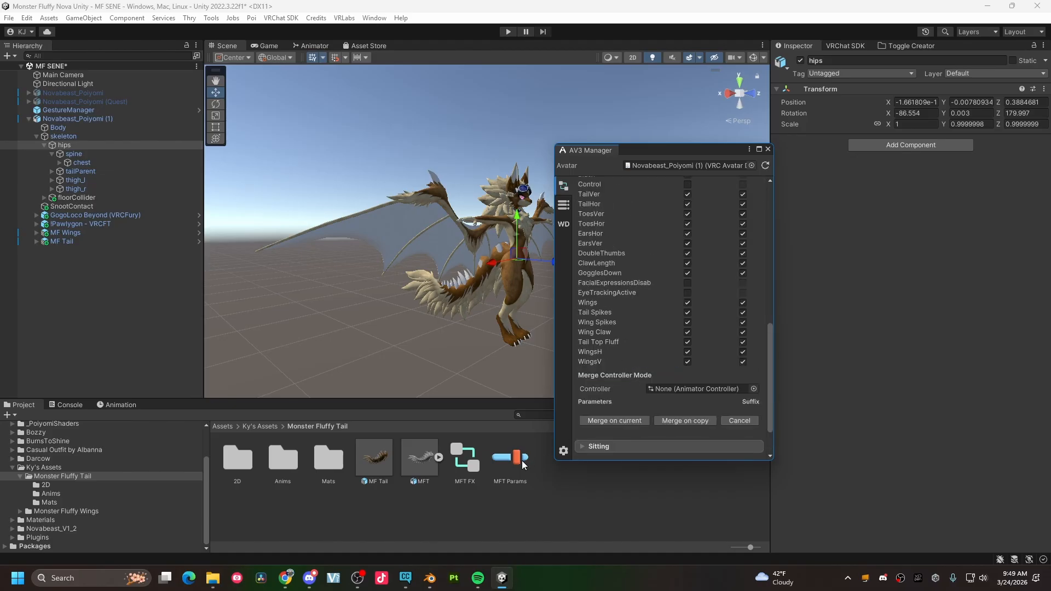
drag(466, 461, 697, 389)
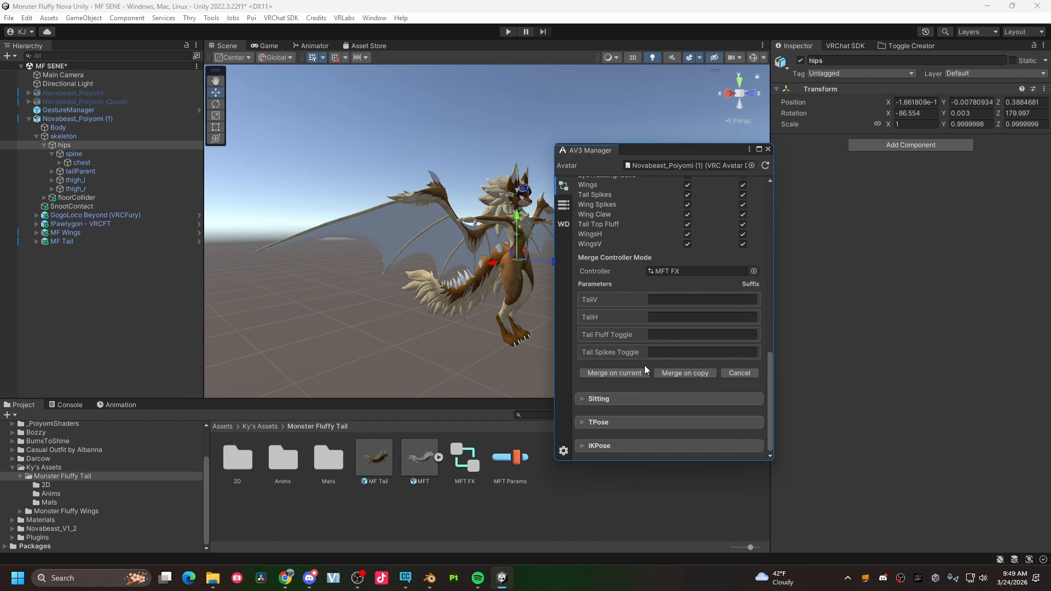
click(630, 375)
Copy the MFT Params expression parameters into the avatar's parameters and close the Avatars 3.0 Manager
click(566, 206)
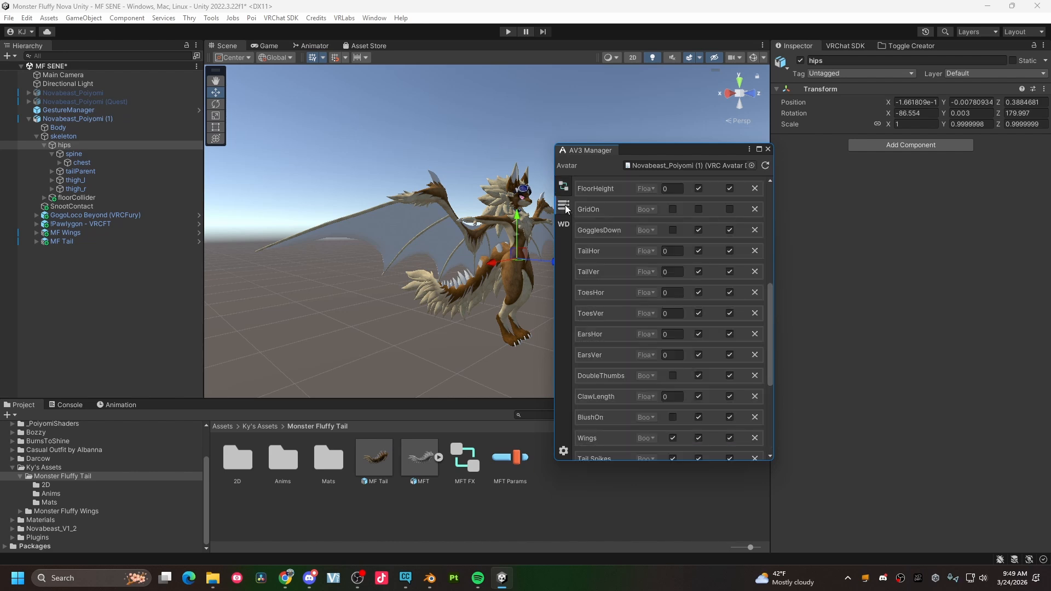
scroll(639, 257, down, 5)
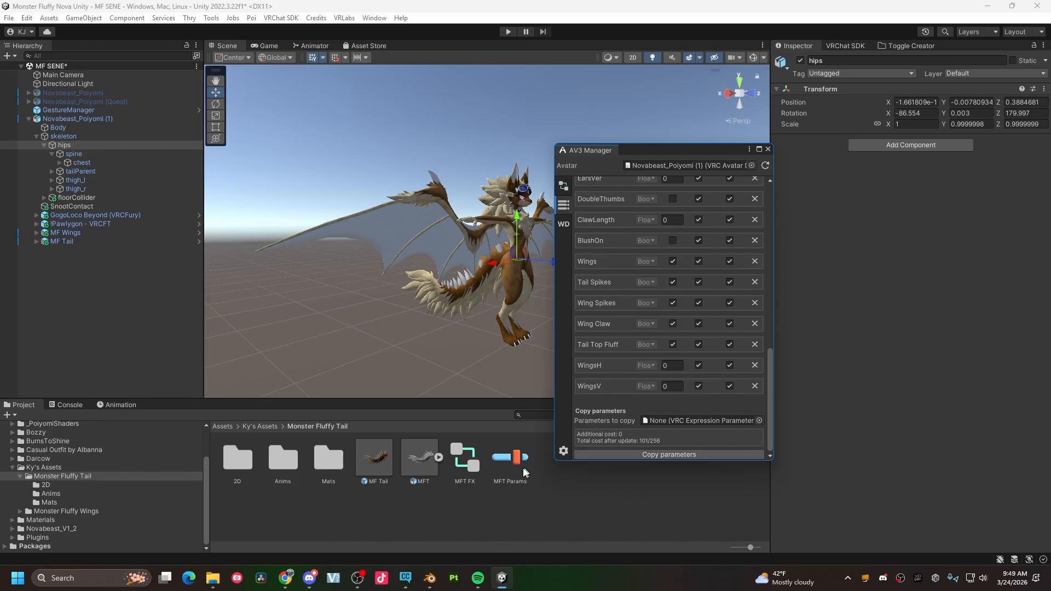
drag(514, 469, 688, 422)
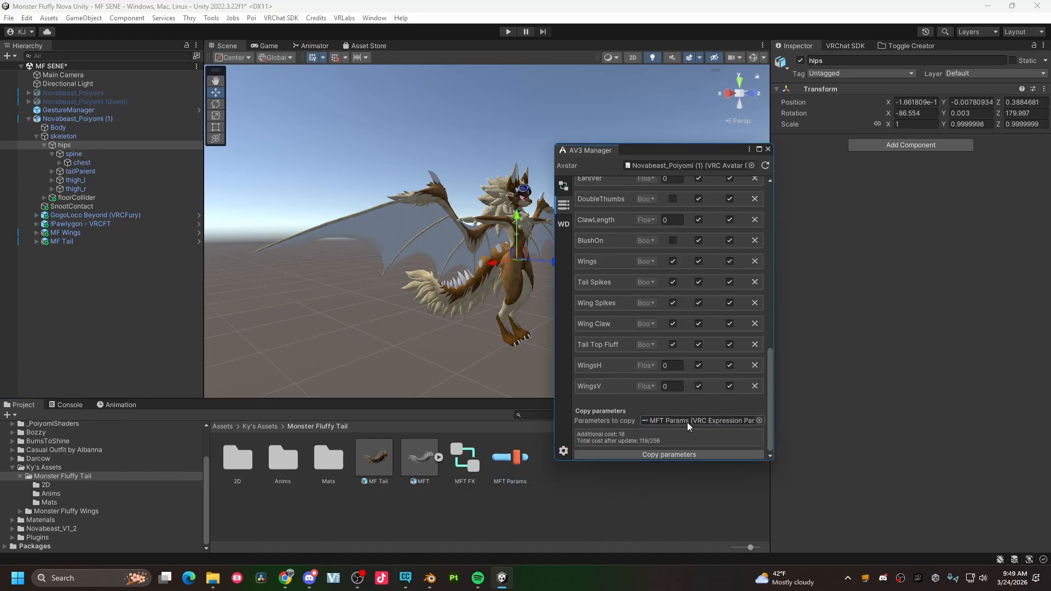
click(667, 451)
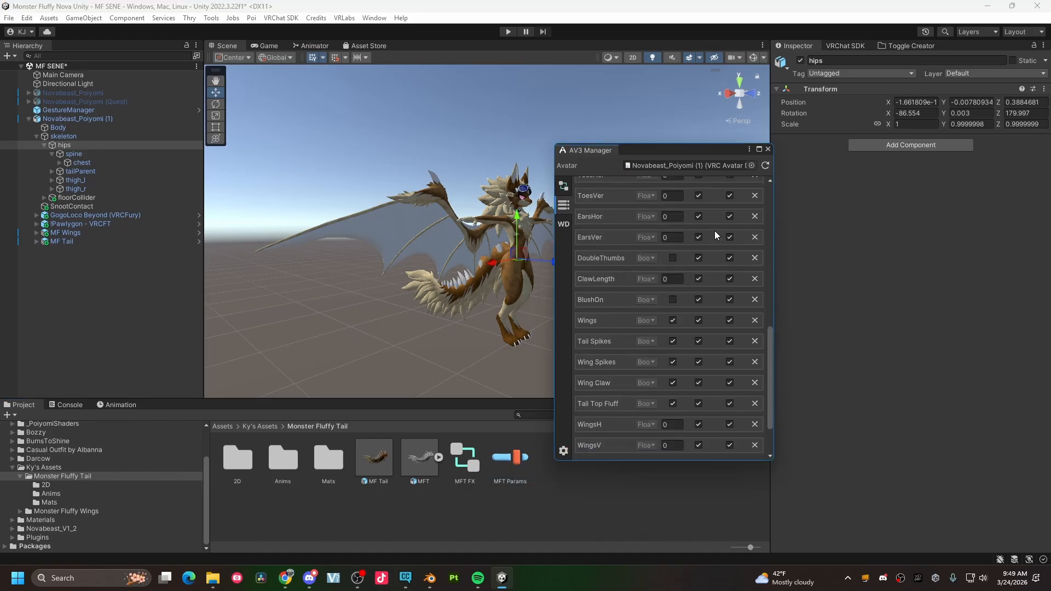
click(768, 149)
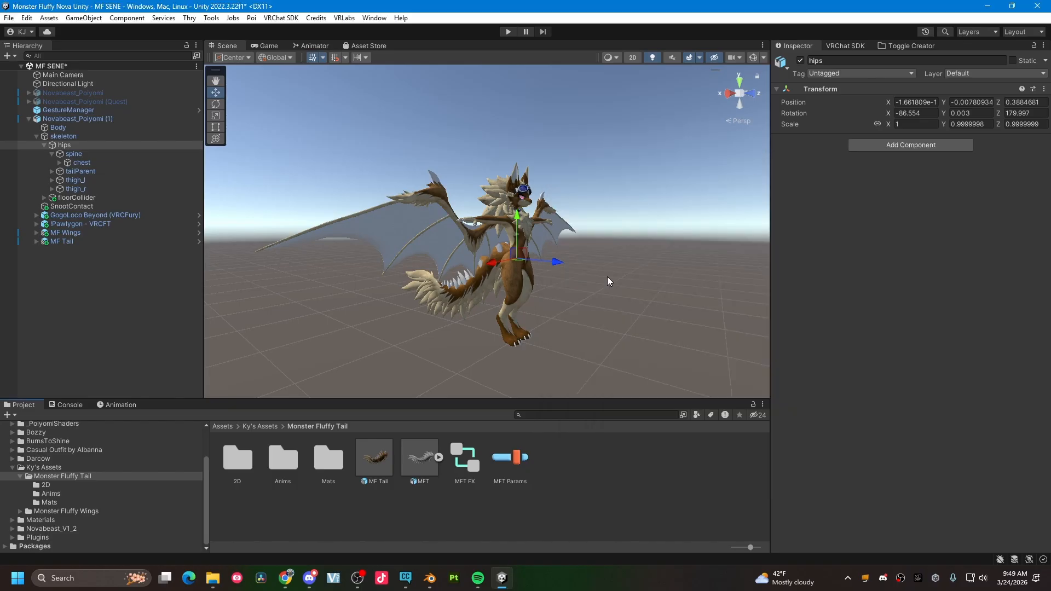
Locate the expressions menu assigned in the avatar's VRC Avatar Descriptor and open the neighbouring Control menu asset for editing
alt+drag(514, 327, 476, 265)
click(476, 265)
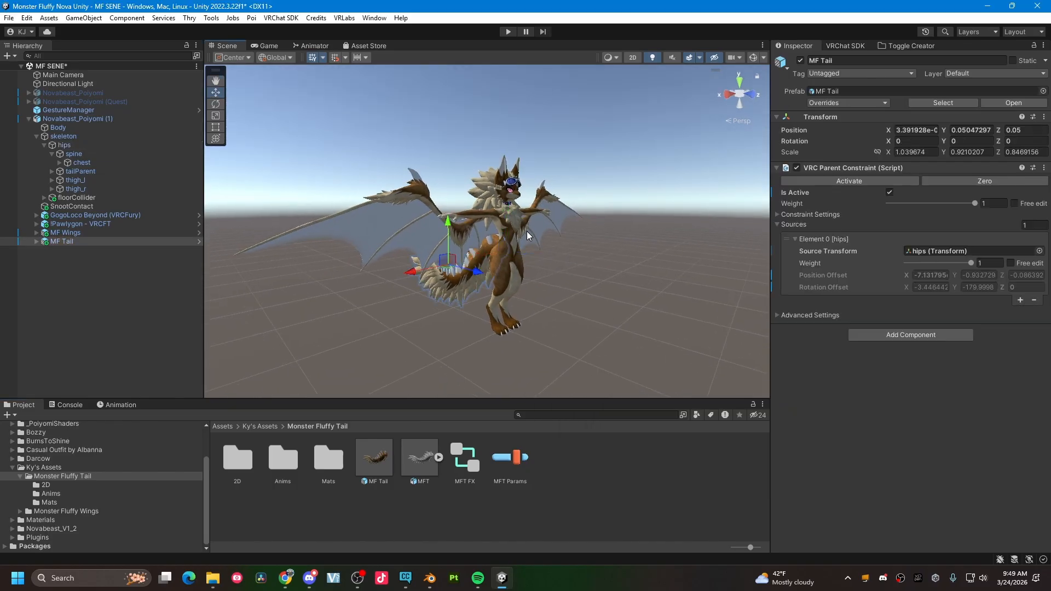
click(526, 231)
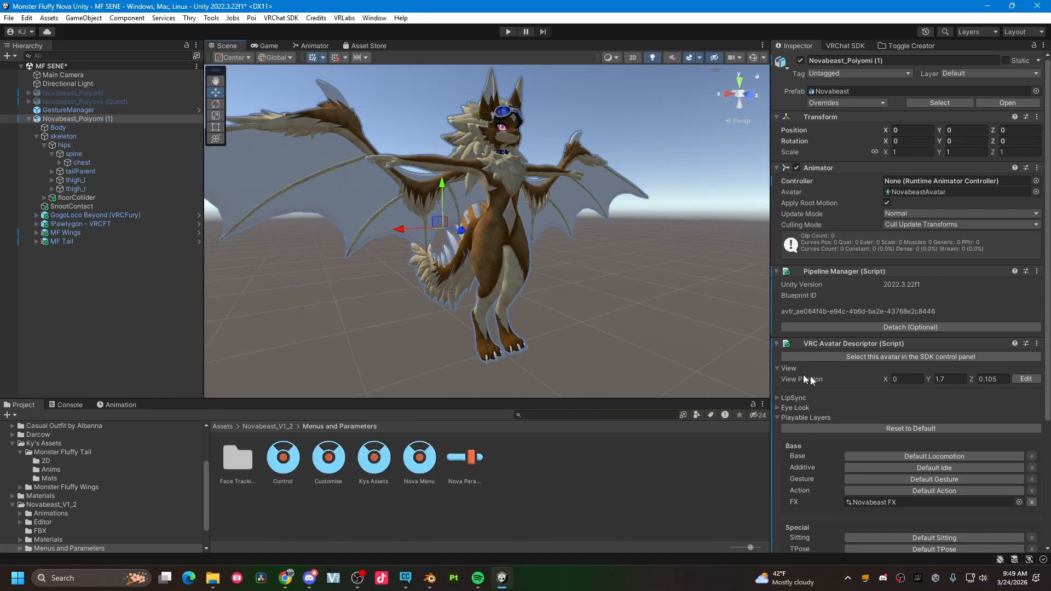
scroll(810, 376, down, 6)
click(945, 464)
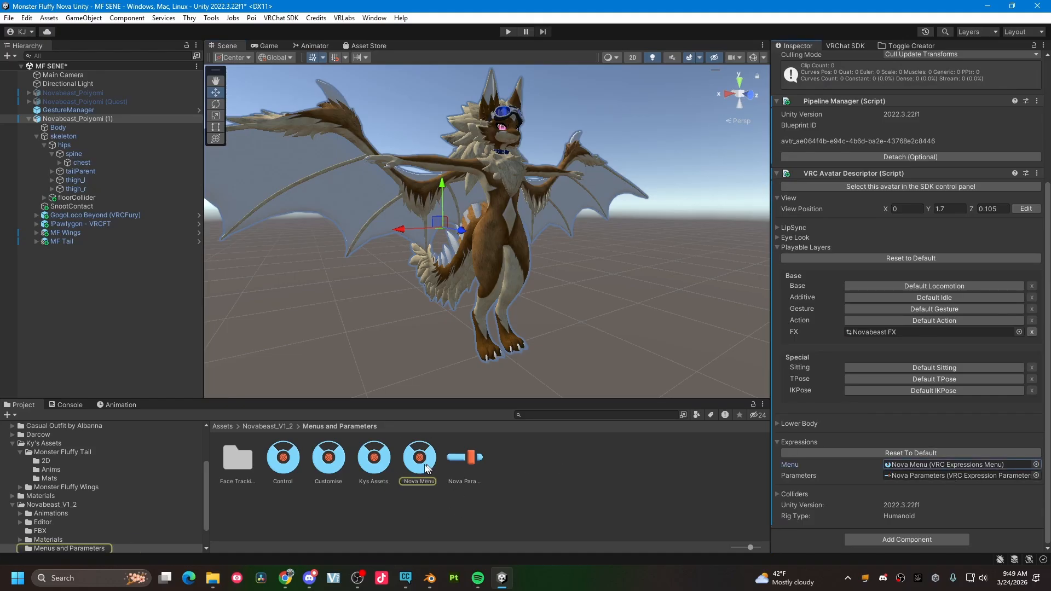
click(285, 464)
right_drag(548, 296, 720, 249)
key(w)
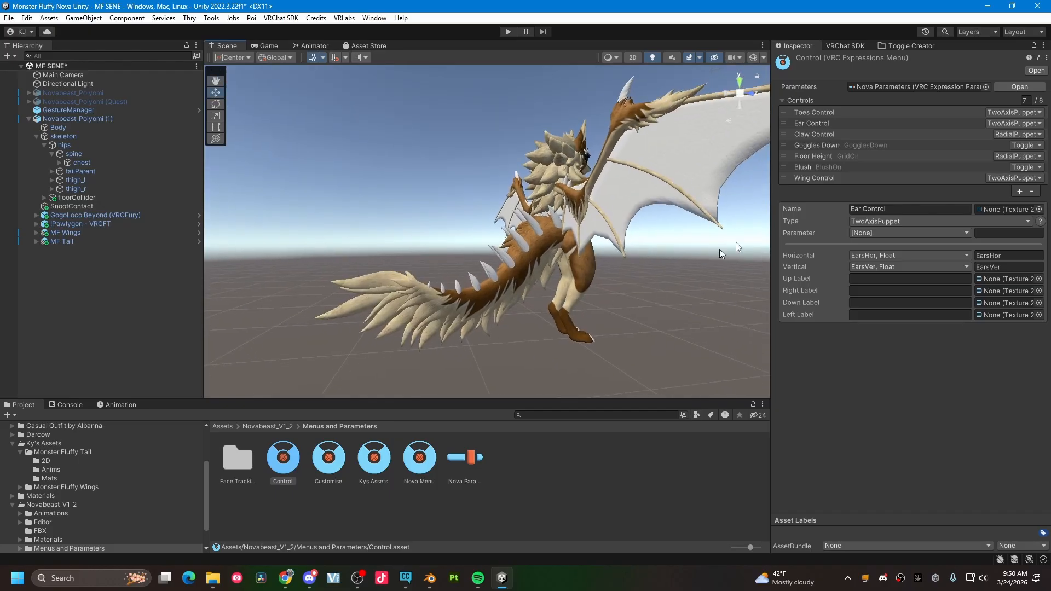
Add a new control named Tail Control to the Control expressions menu
click(1019, 191)
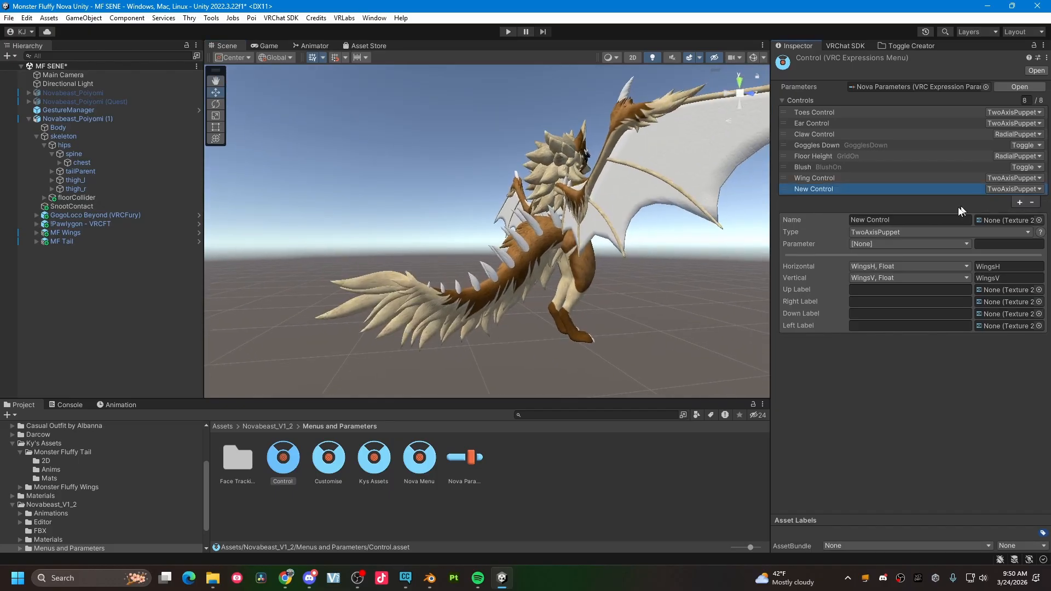
click(931, 220)
text(T)
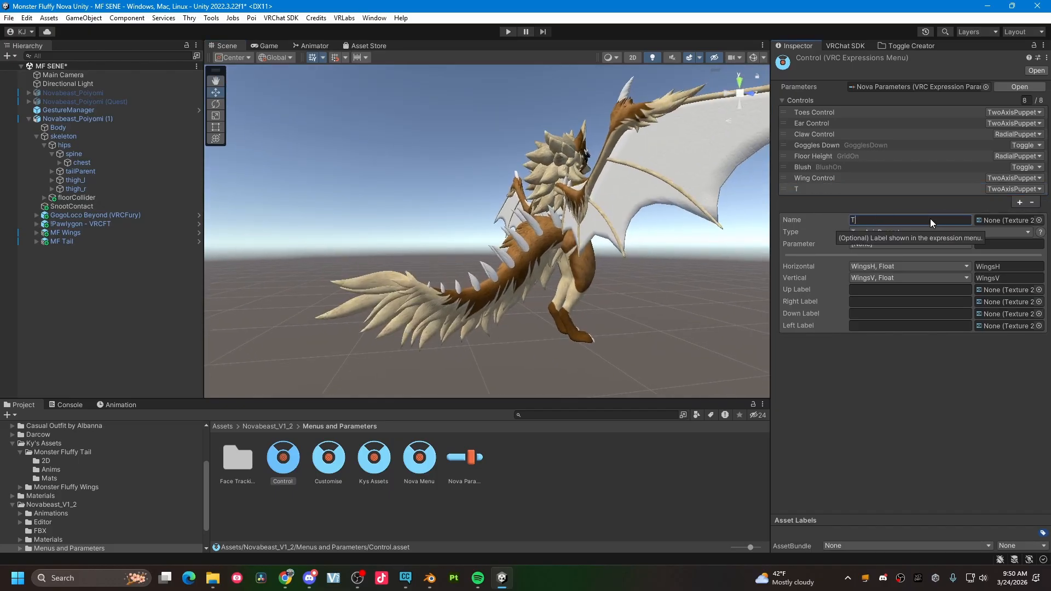
text(ailk Control)
click(863, 221)
double_click(866, 221)
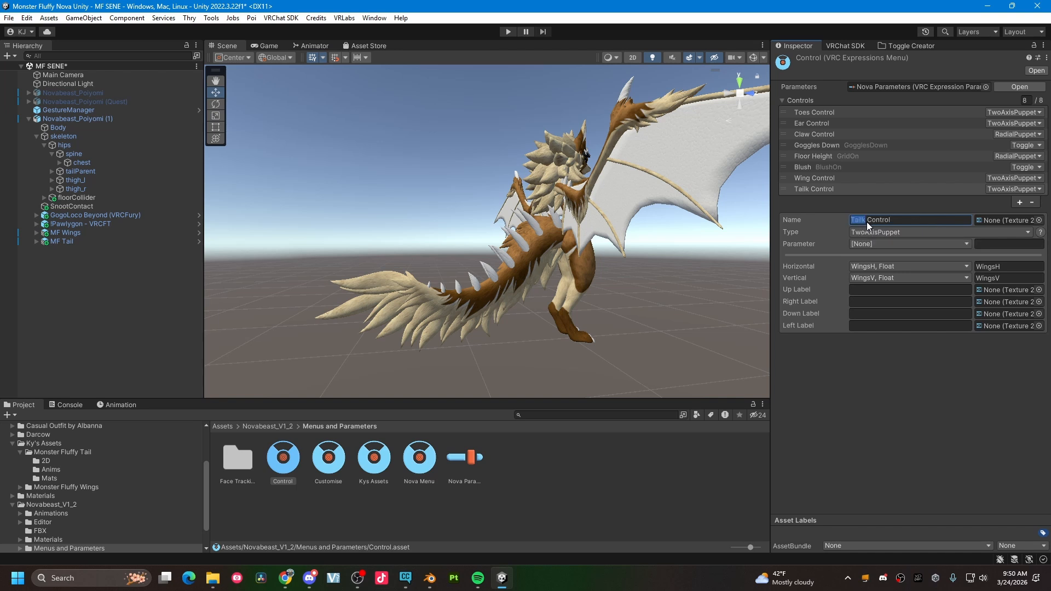
click(863, 220)
key(BackSpace)
Keep Tail Control as a TwoAxisPuppet with parameter [None], and assign TailHor to Horizontal and TailVer to Vertical
click(863, 234)
click(876, 278)
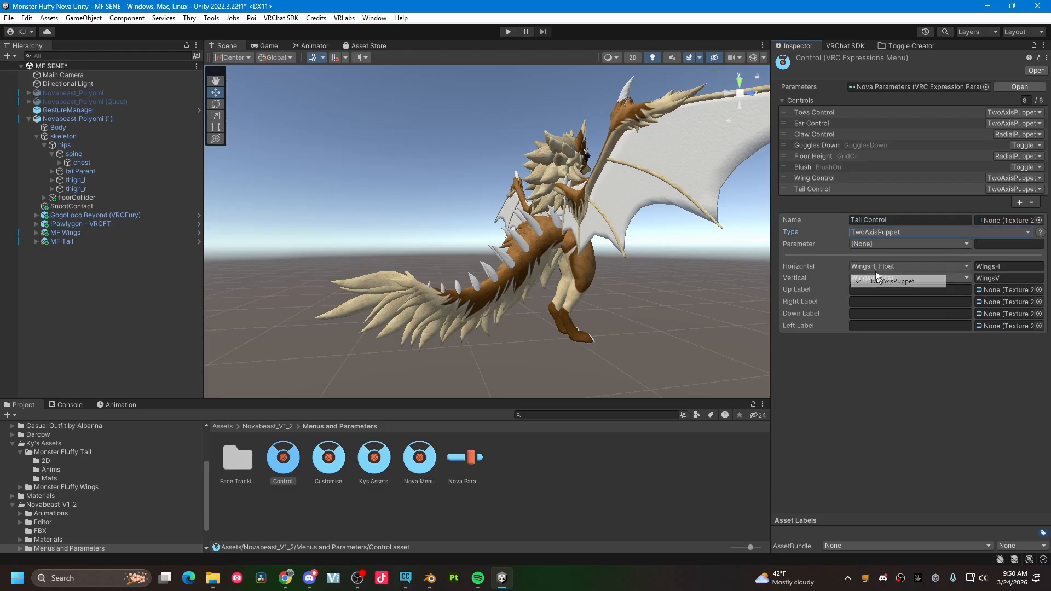
click(859, 248)
click(881, 208)
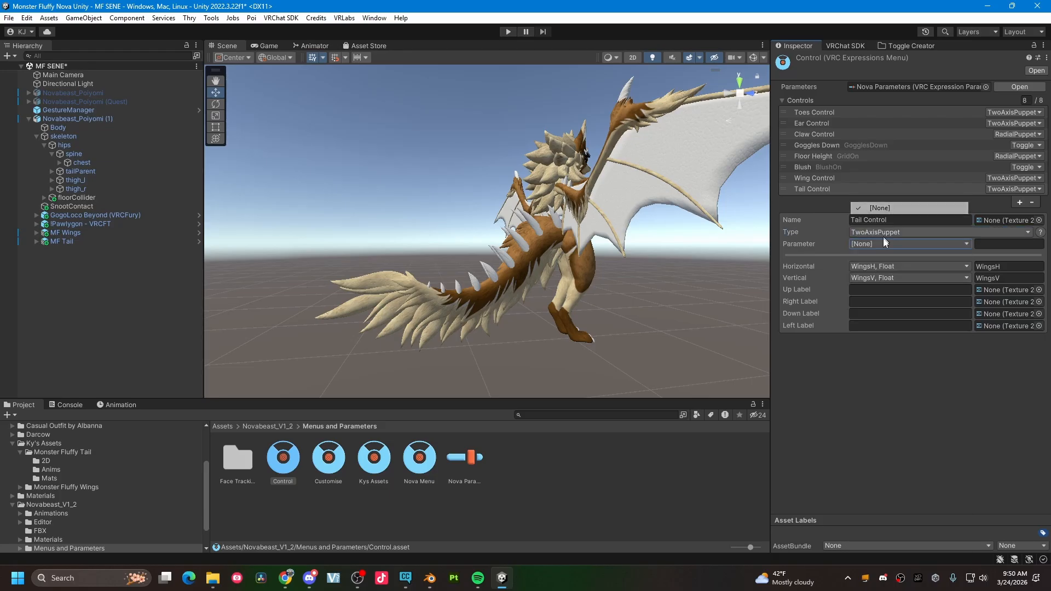
click(873, 268)
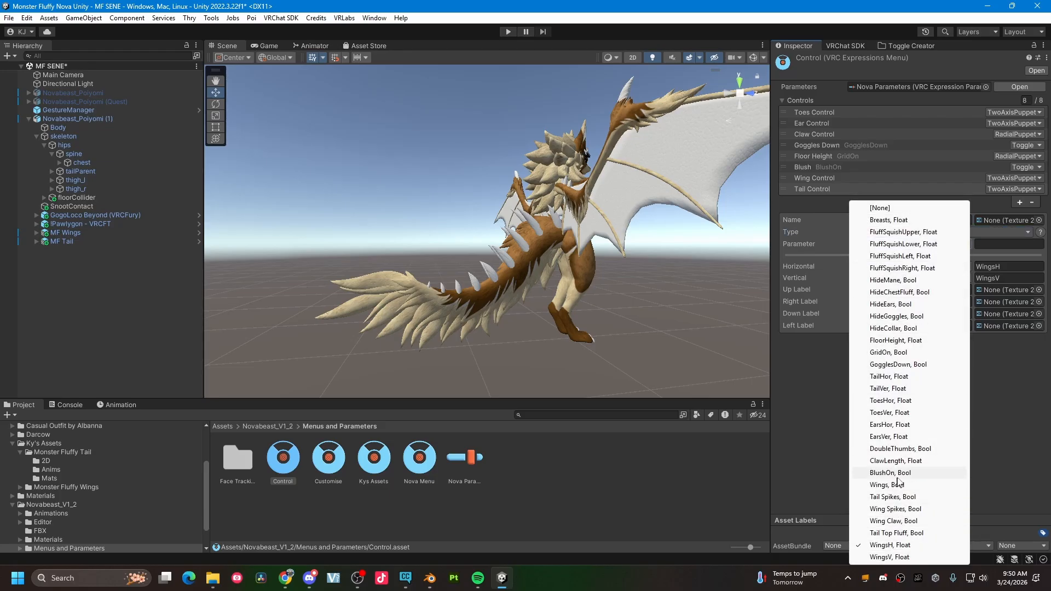
click(889, 377)
click(878, 277)
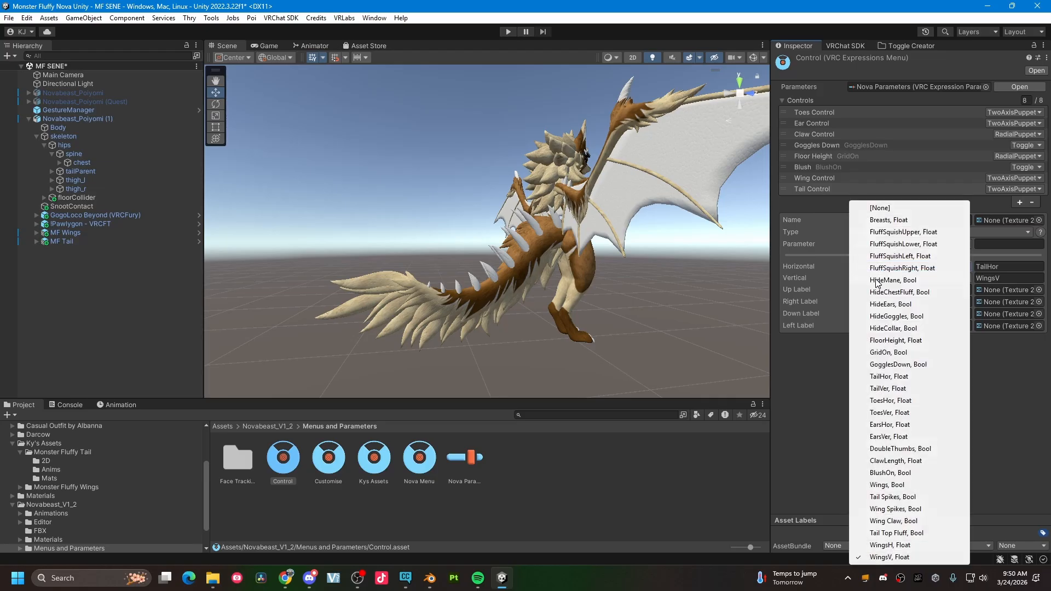
click(887, 388)
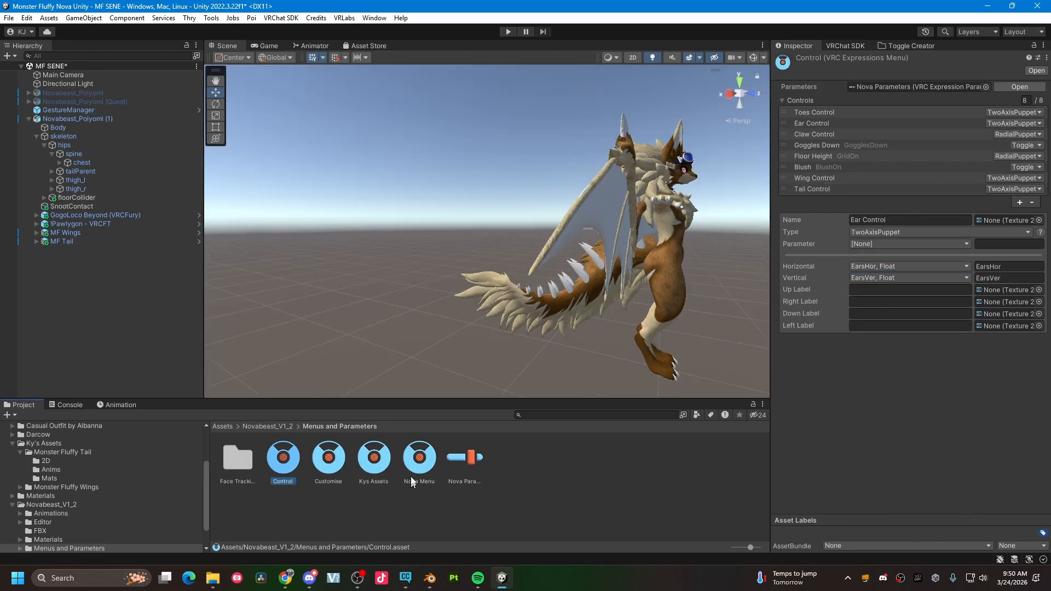
Add a toggle named Tail Spikes to the Kys Assets menu and assign it the Tail Spikes bool parameter
middle_drag(492, 312, 356, 315)
alt+drag(356, 315, 577, 290)
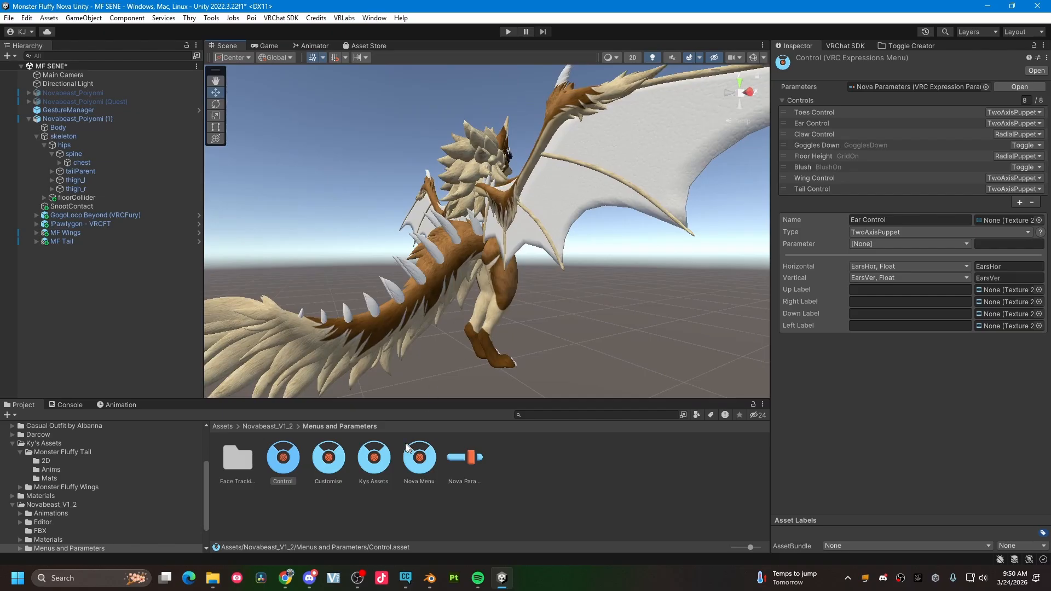
click(373, 460)
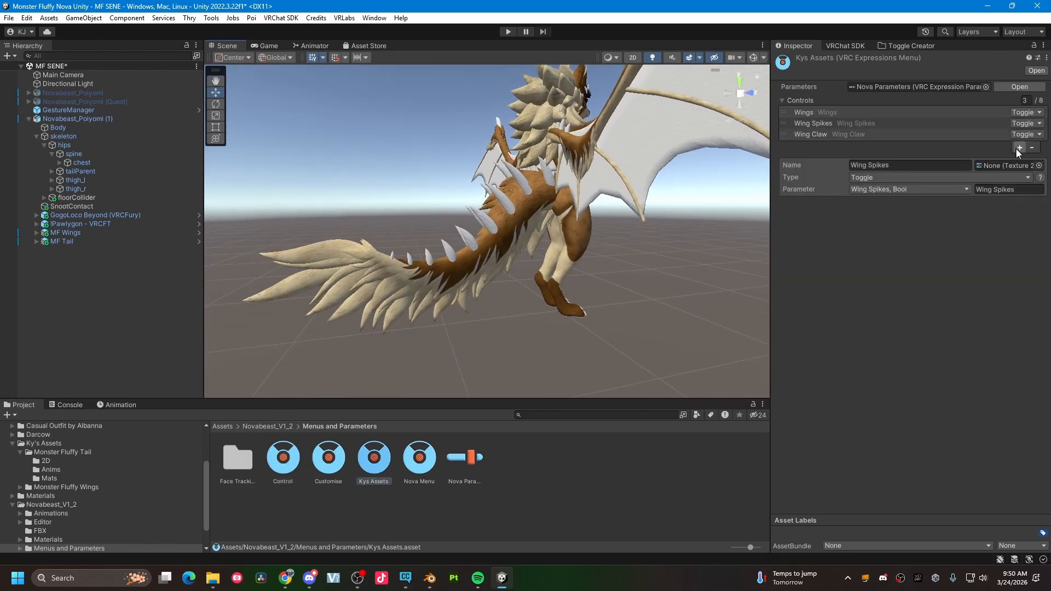
click(1019, 148)
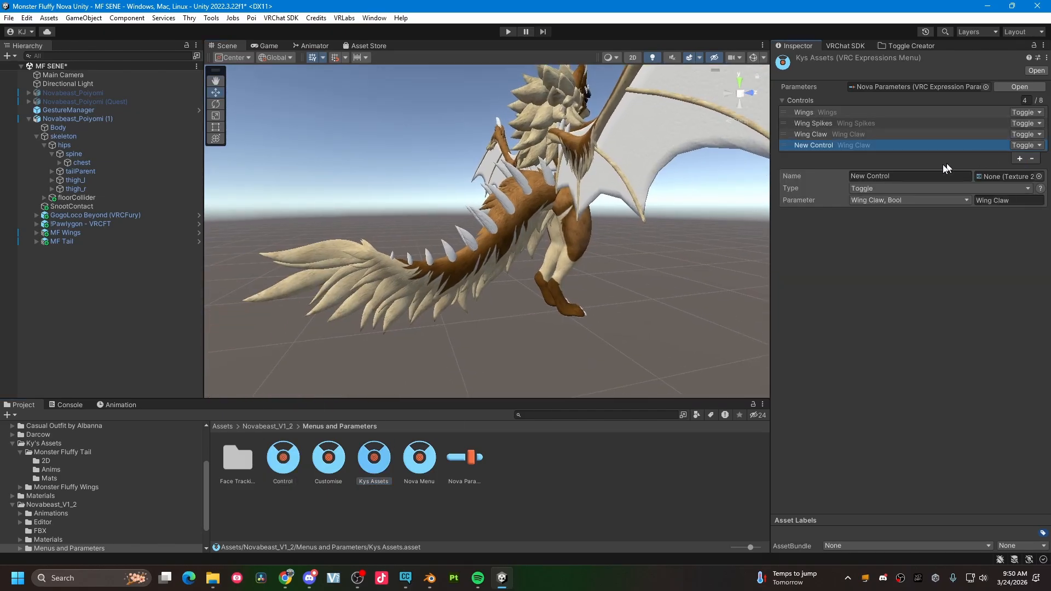
click(899, 175)
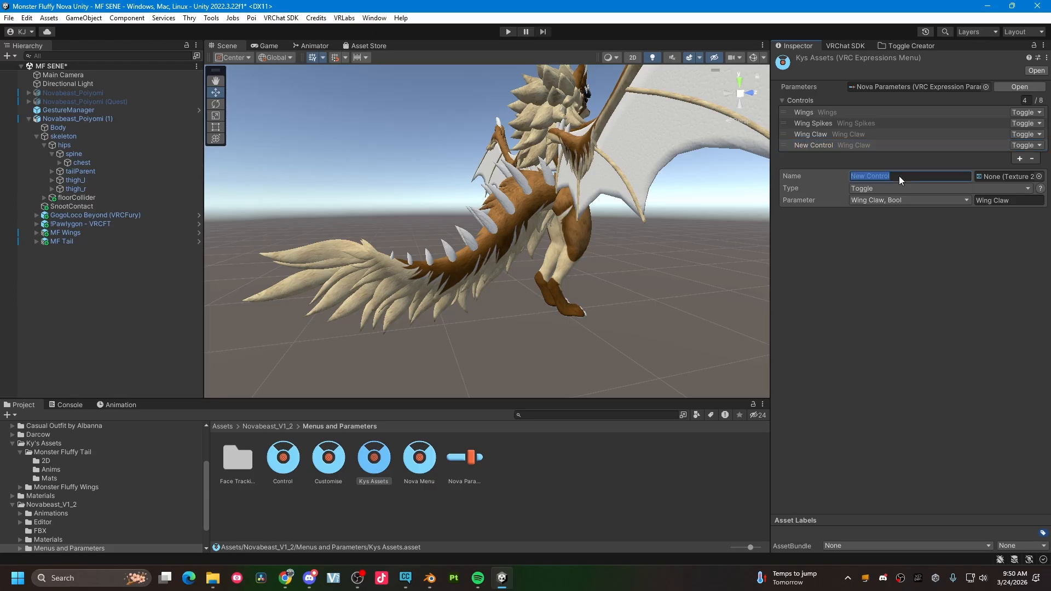
text(T)
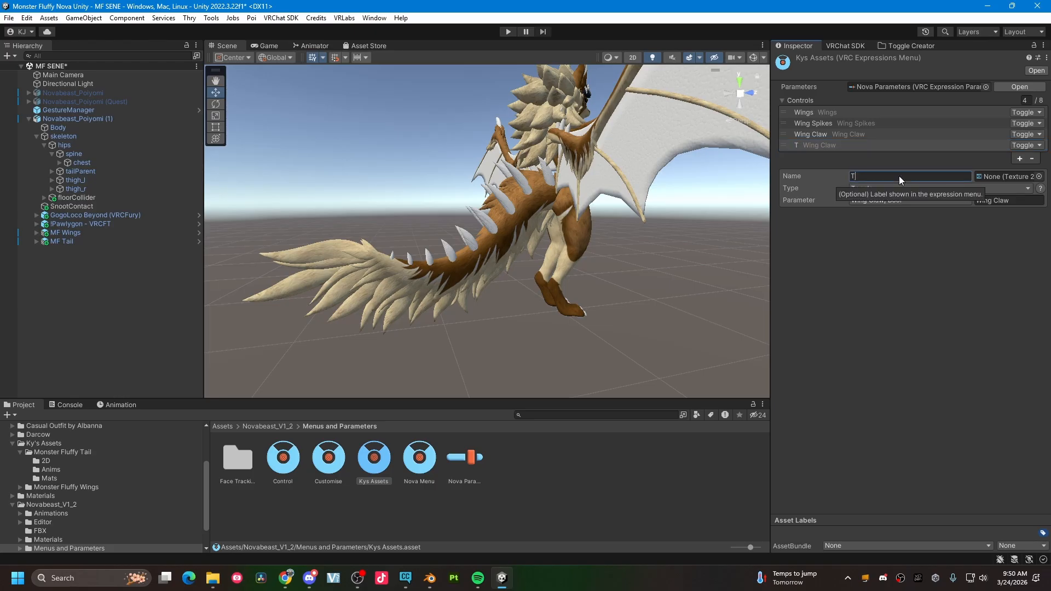
text(ail Spikes)
click(873, 200)
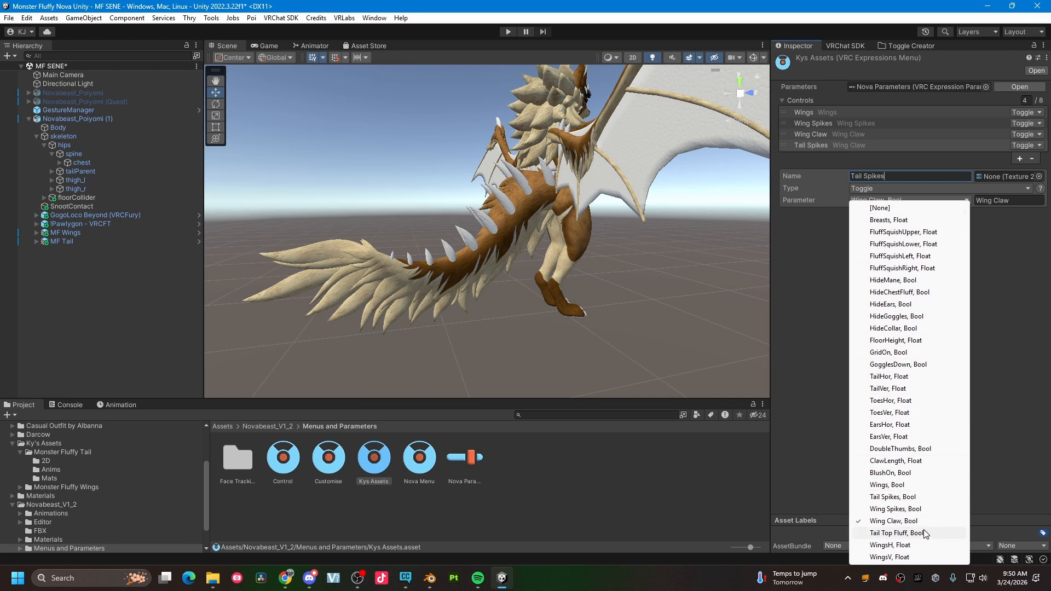
click(898, 497)
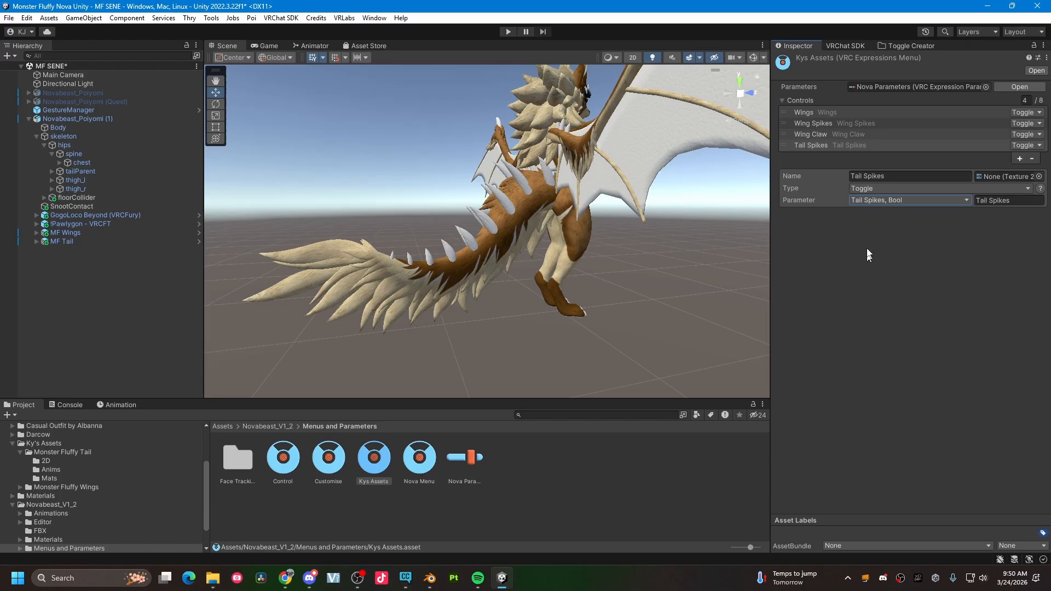
Add a toggle named Tail Top Fluff to the Kys Assets menu and assign it the Tail Top Fluff bool parameter
click(1018, 159)
click(905, 188)
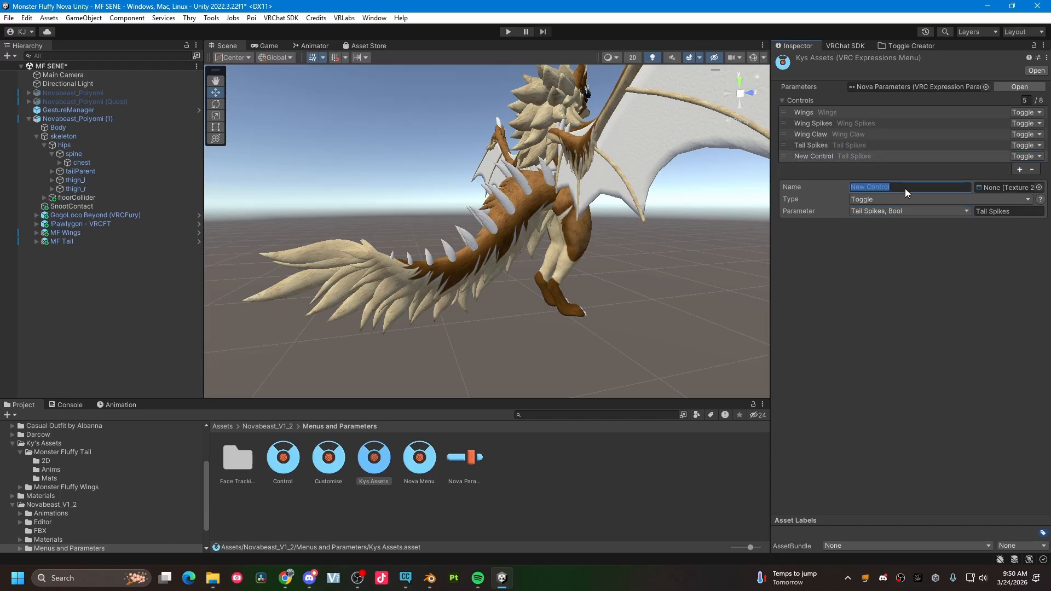
text(Tail T)
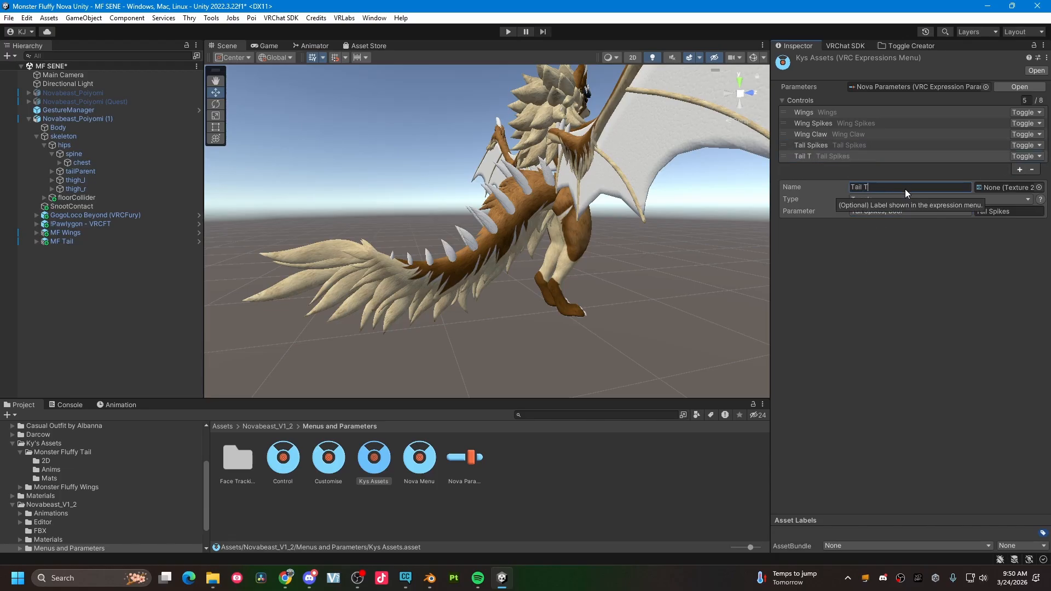
text(op Fluff)
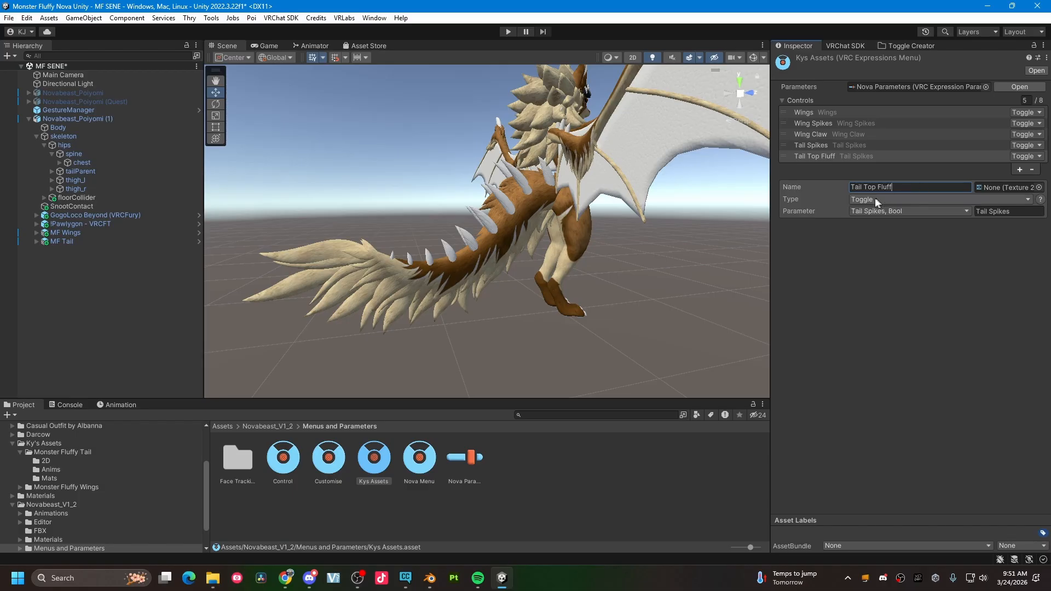
click(878, 210)
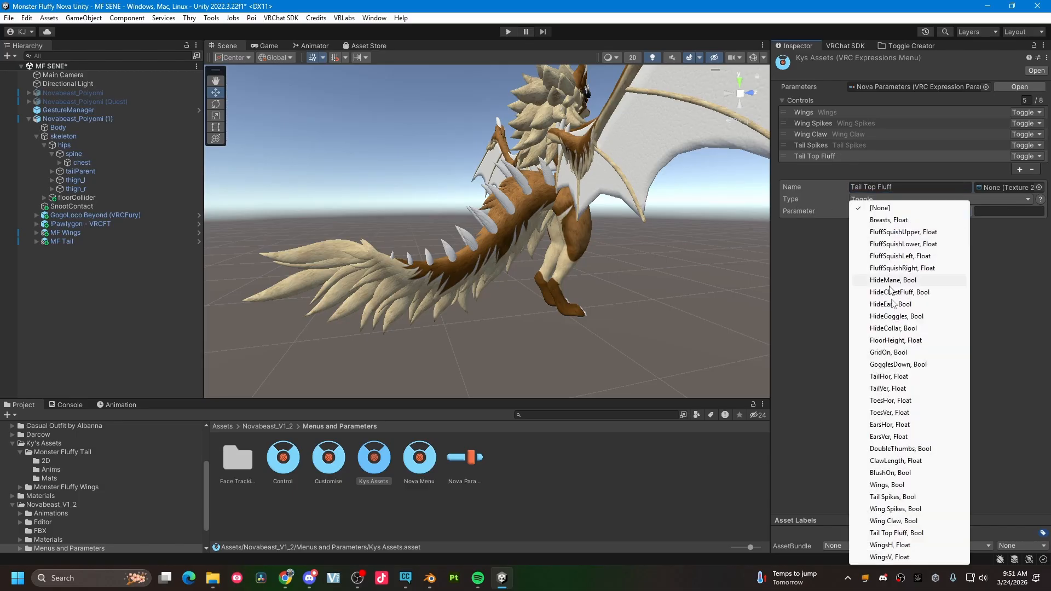
click(896, 533)
alt+drag(742, 256, 439, 242)
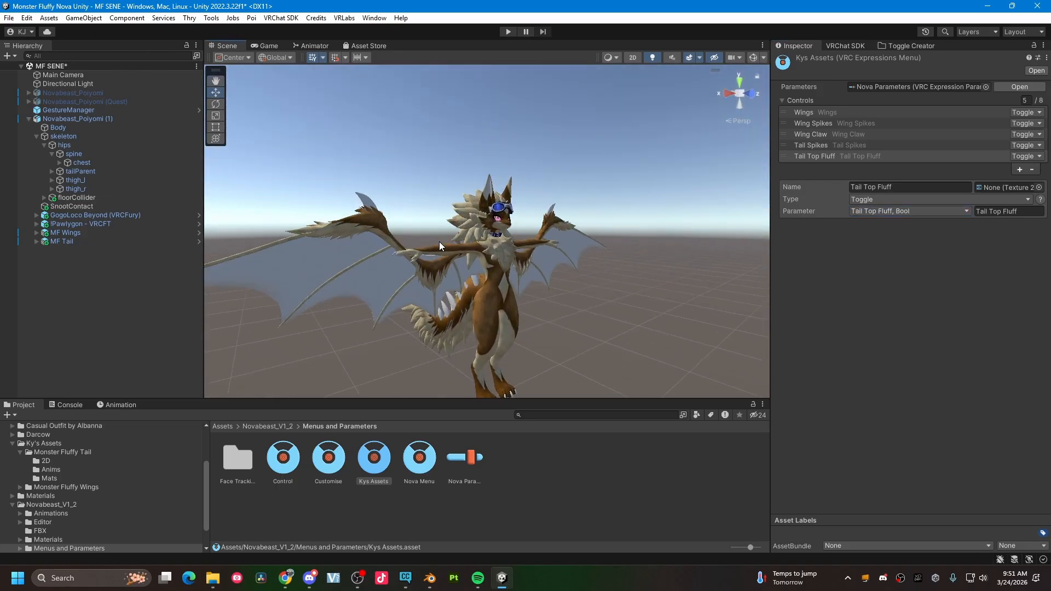
Add a new Gesture Manager Emulator to the scene and delete the old GestureManager object
click(29, 118)
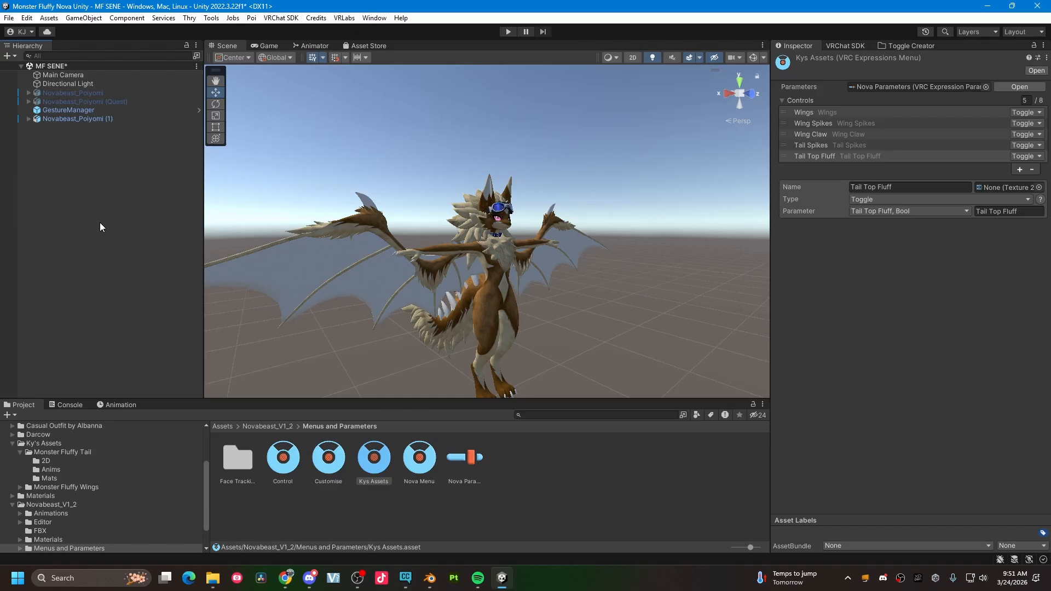
click(84, 110)
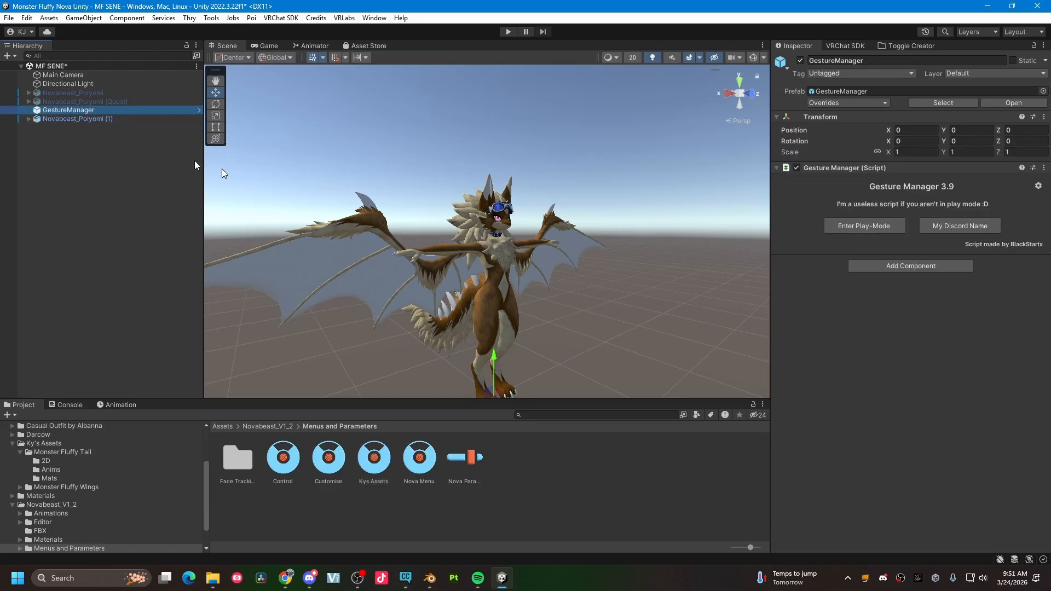
click(212, 18)
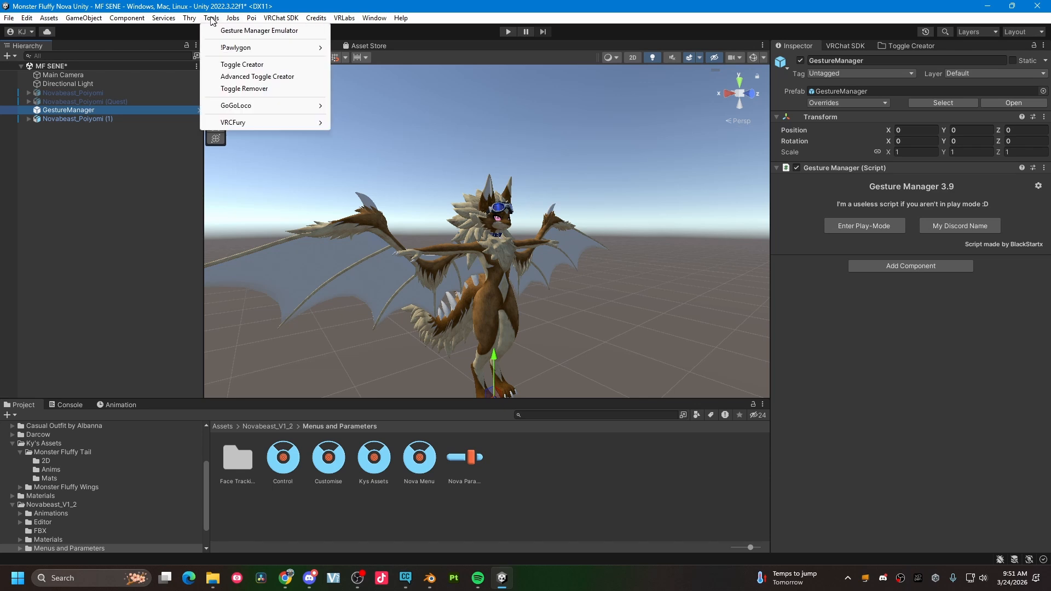
click(244, 29)
right_click(63, 112)
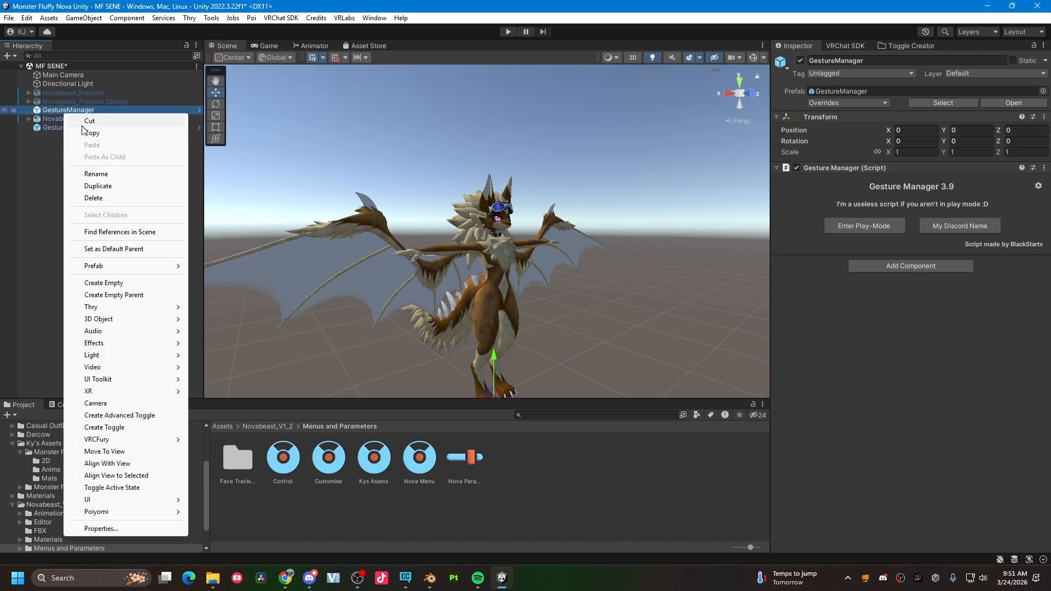
click(82, 198)
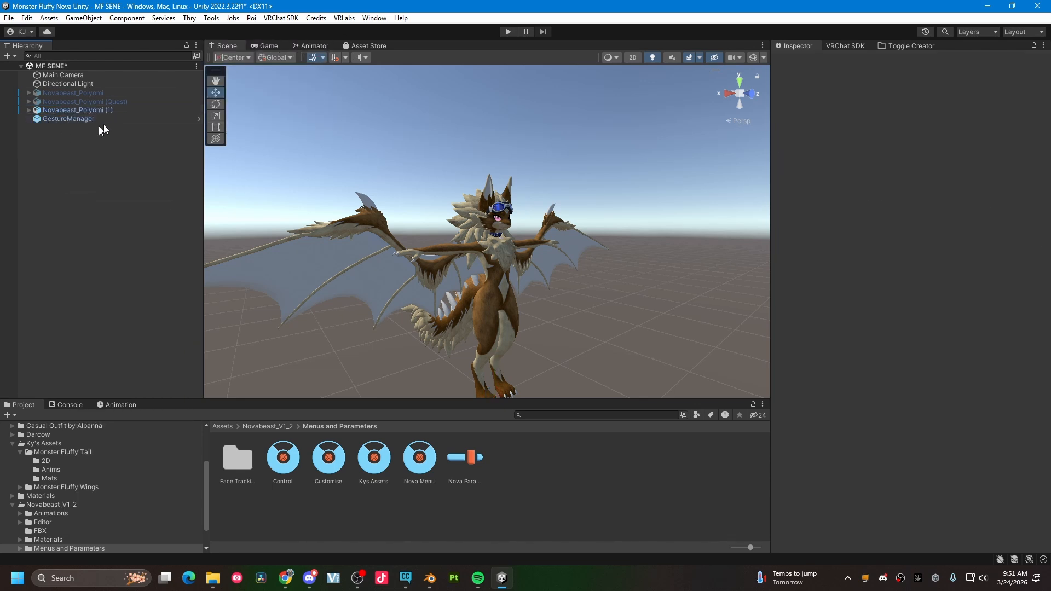
Enter play mode from the new GestureManager and show the avatar in the Scene view
click(71, 119)
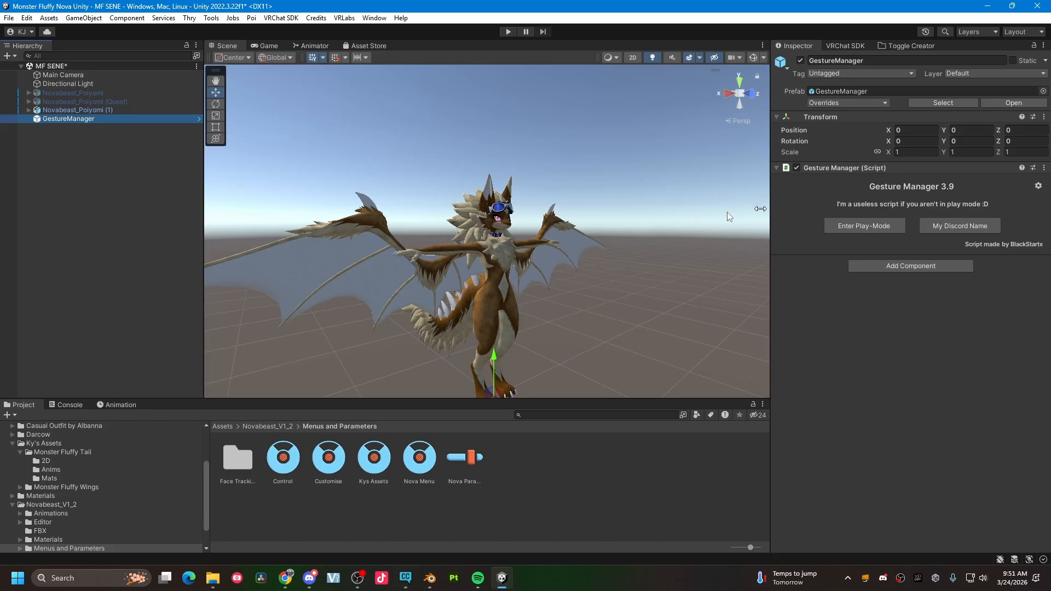
click(873, 225)
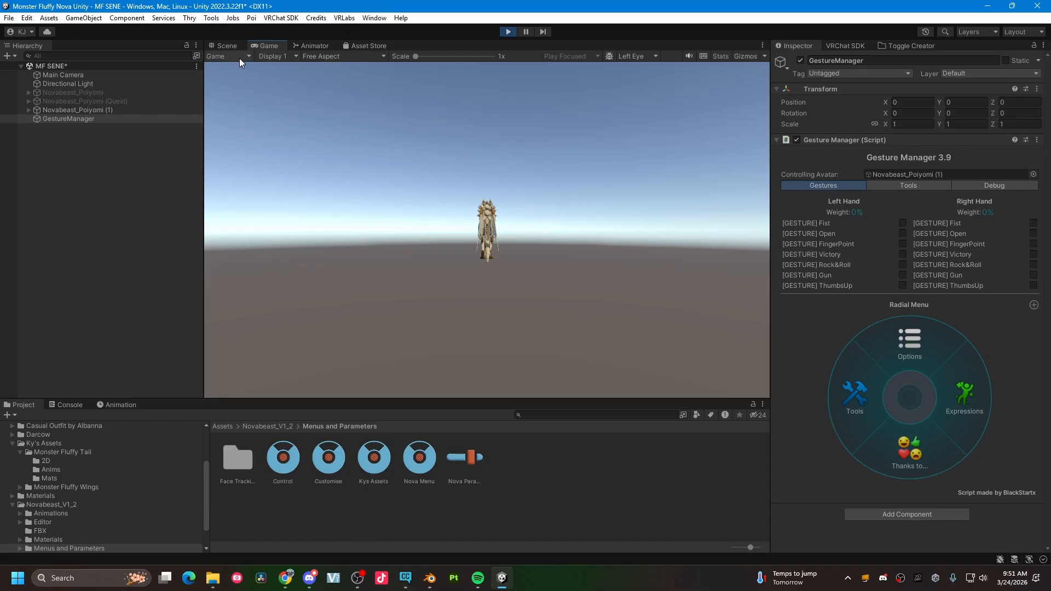
click(223, 45)
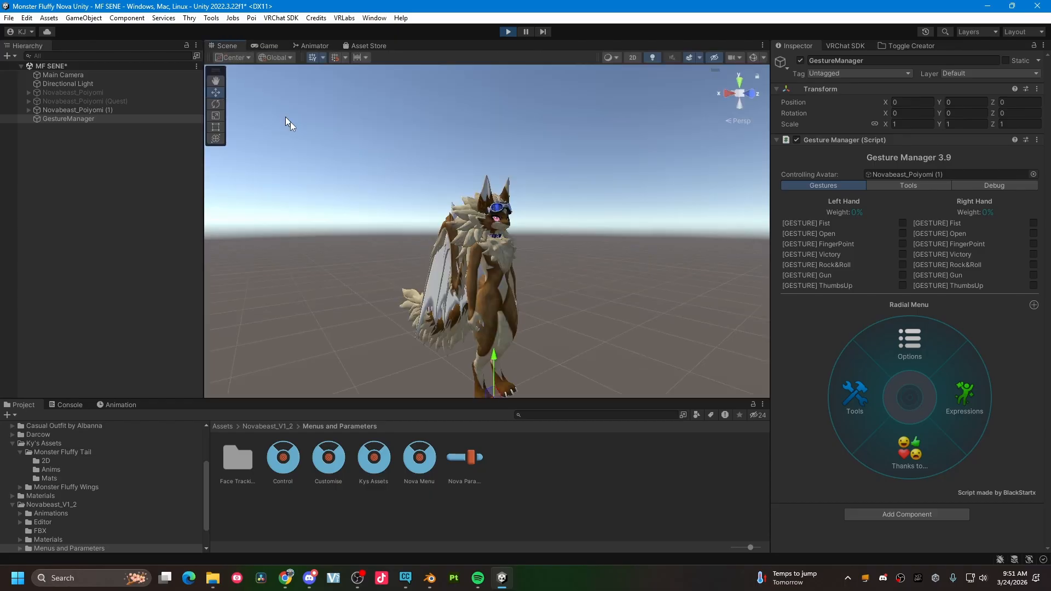
Open the avatar's Control expressions menu in Gesture Manager and test the Wing Control puppet
right_drag(336, 190, 369, 268)
middle_drag(368, 267, 501, 253)
scroll(509, 236, up, 3)
right_drag(501, 253, 445, 244)
scroll(445, 244, down, 3)
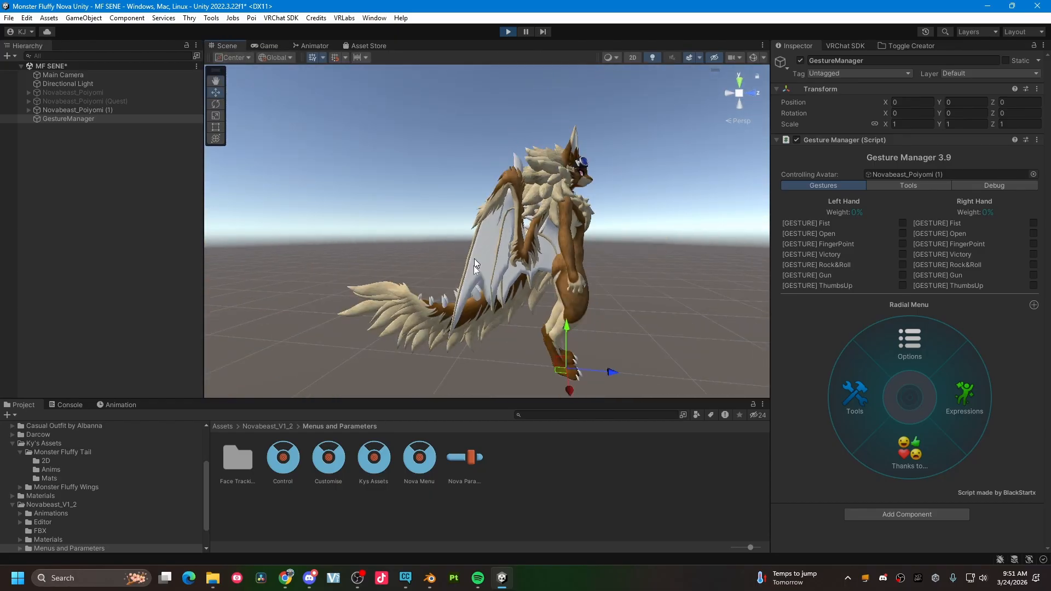
right_drag(533, 331, 502, 328)
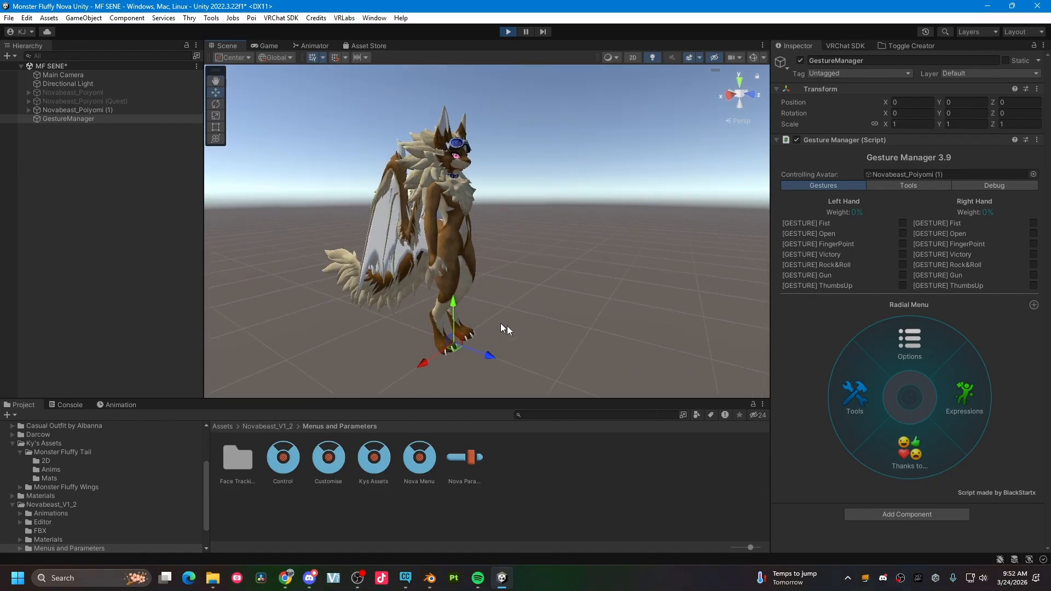
click(960, 432)
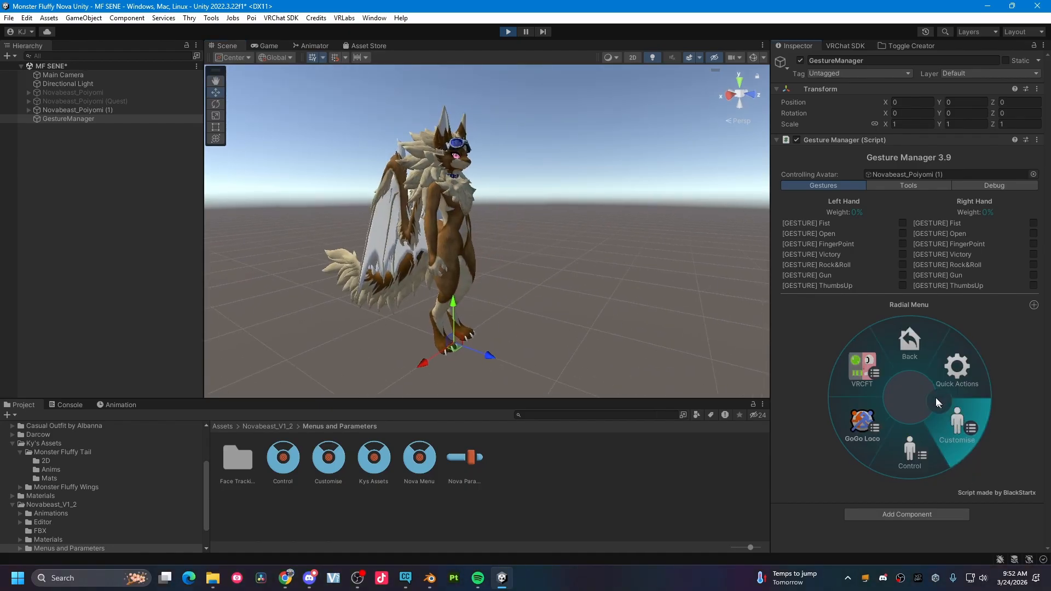
click(918, 437)
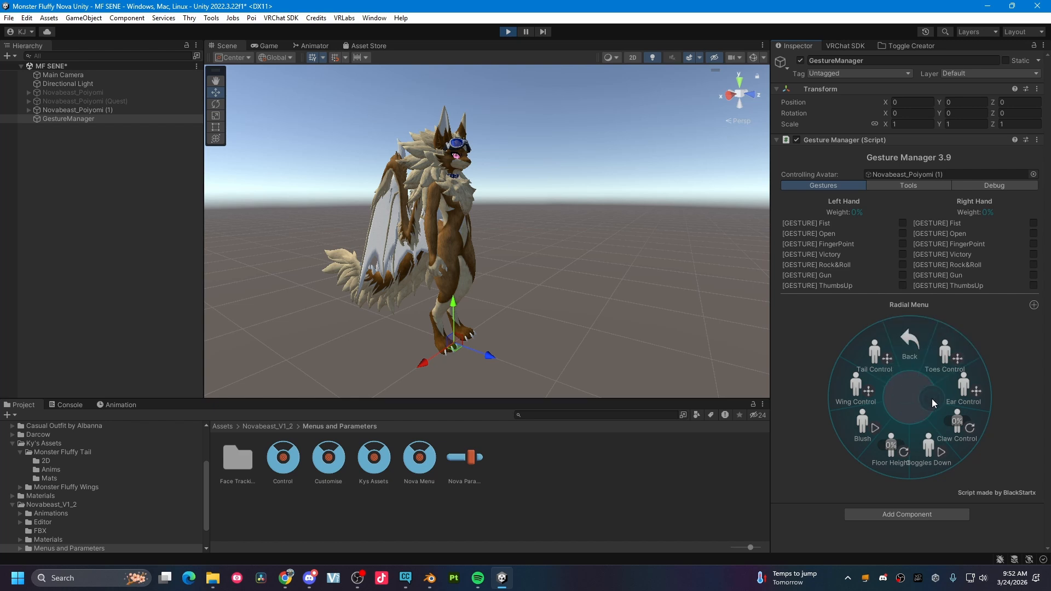
click(872, 393)
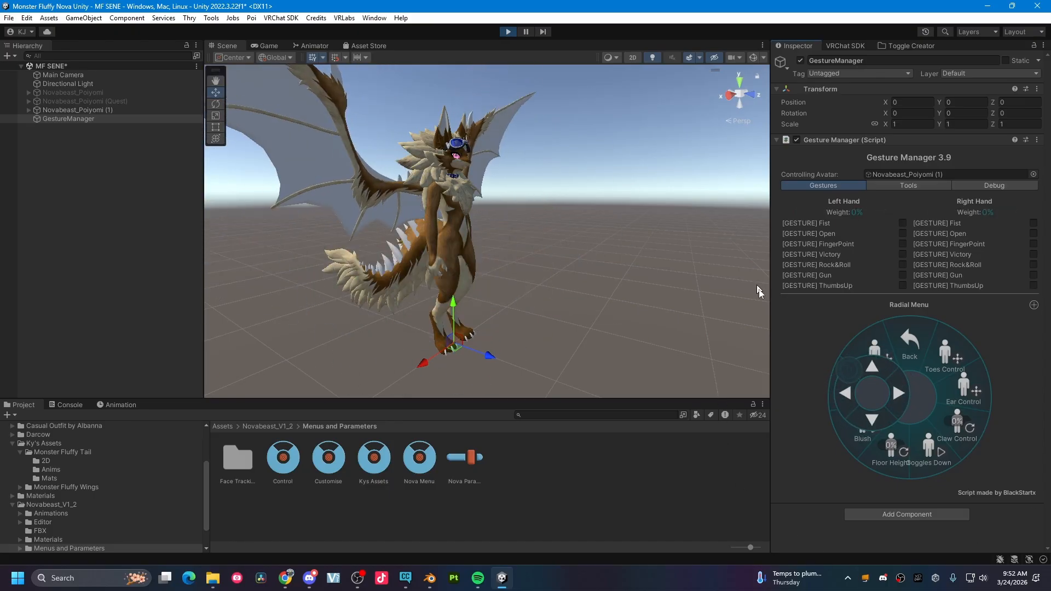
click(873, 394)
Test the Tail Control puppet and return to the main expressions menu
click(878, 370)
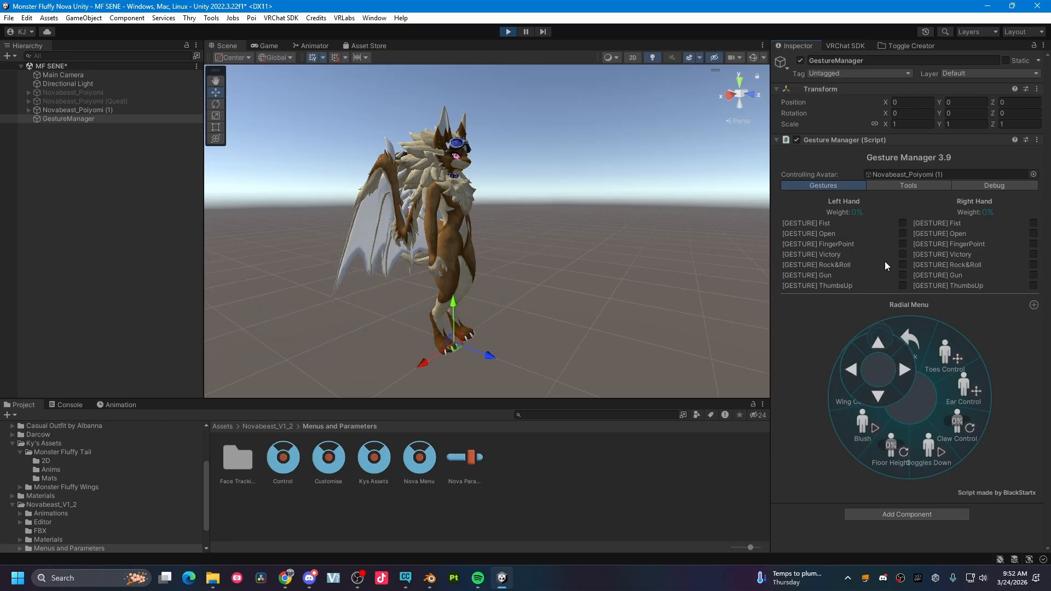
click(879, 371)
click(915, 370)
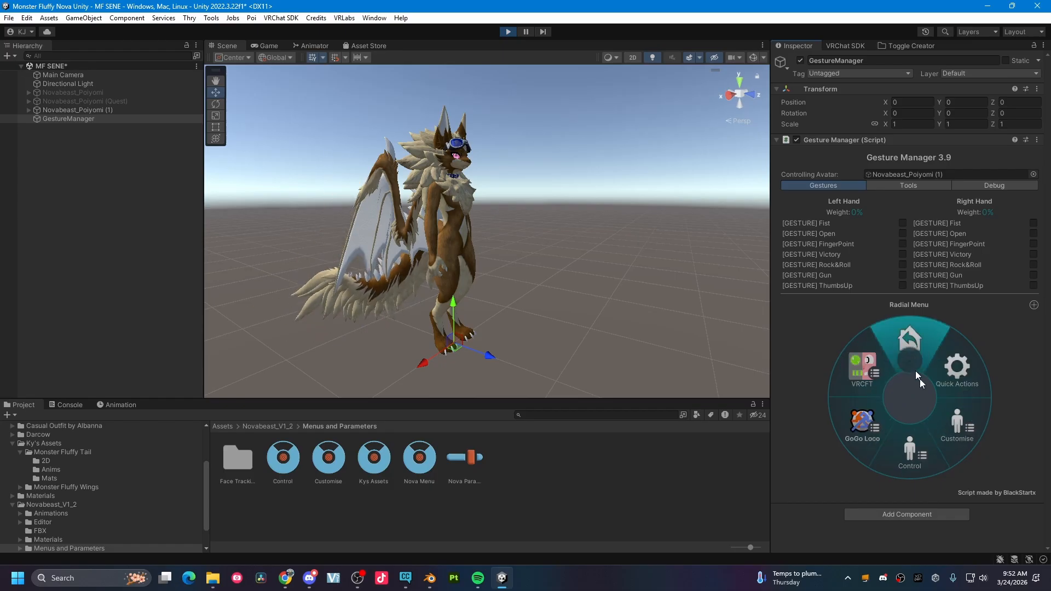
Open the Kys Assets menu under Customise and test the Tail Top Fluff and Tail Spikes toggles while viewing the avatar from behind
click(954, 422)
right_drag(471, 278, 533, 267)
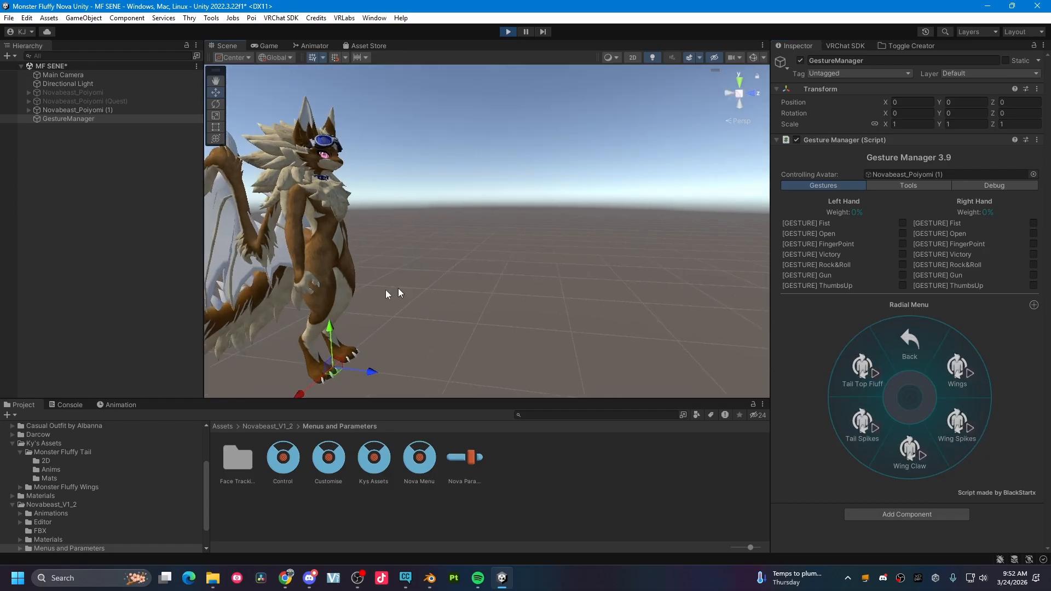
middle_drag(398, 293, 503, 312)
right_drag(503, 312, 711, 304)
middle_drag(426, 303, 546, 289)
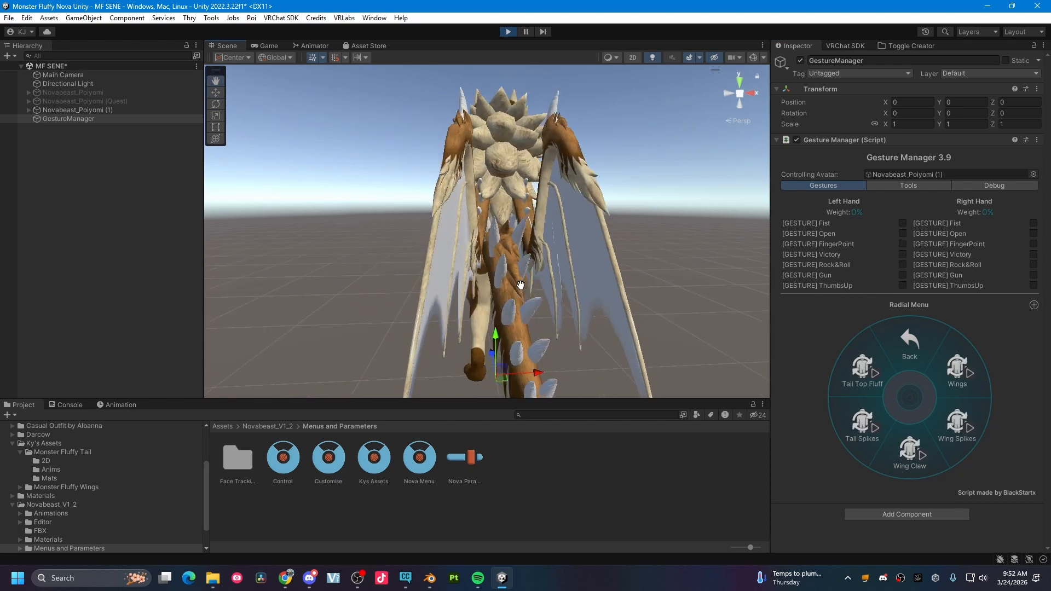
click(869, 372)
click(870, 372)
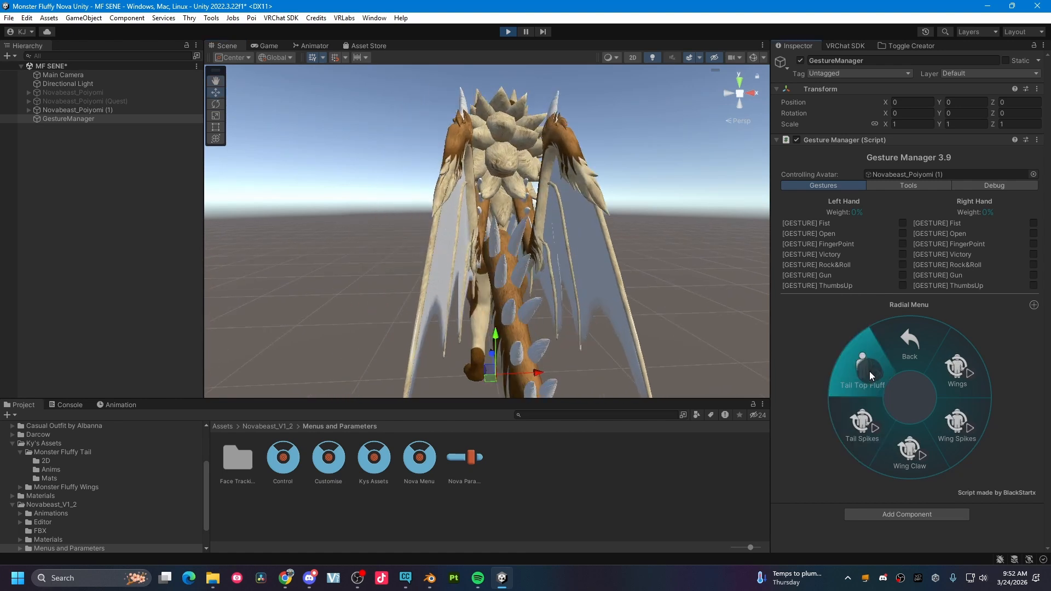
click(868, 428)
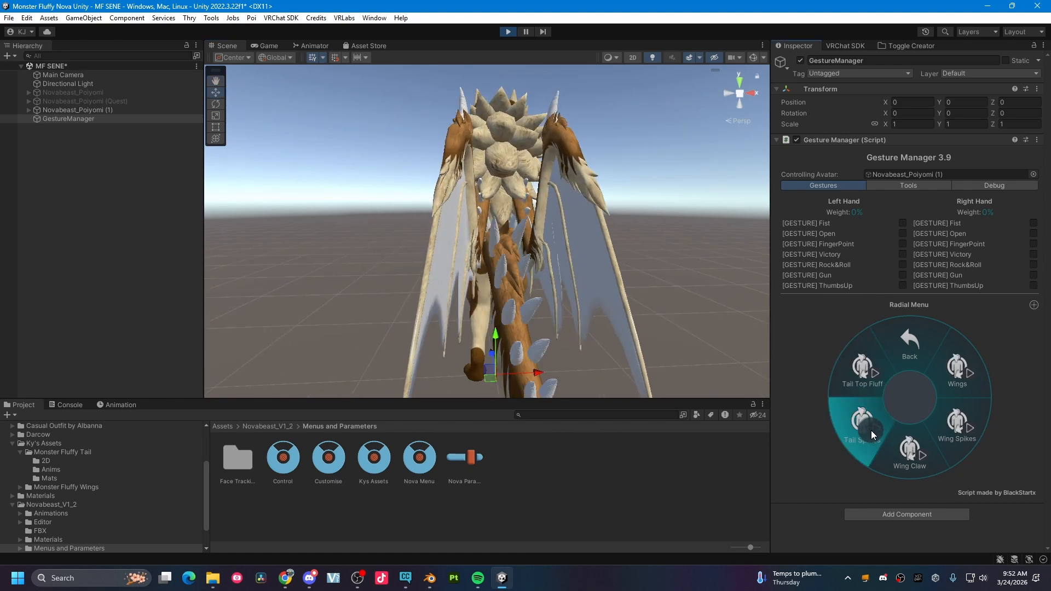
click(872, 430)
Check the avatar's wings and tail from the side and front, and exit play mode
right_drag(704, 356, 553, 287)
middle_drag(553, 287, 487, 296)
right_drag(488, 296, 404, 305)
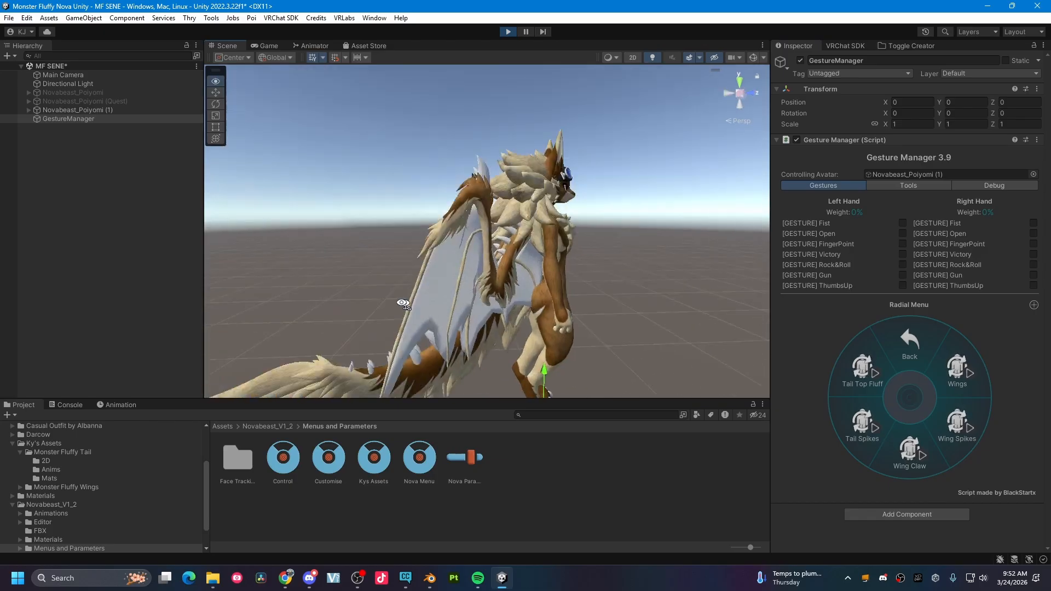
middle_drag(404, 305, 397, 308)
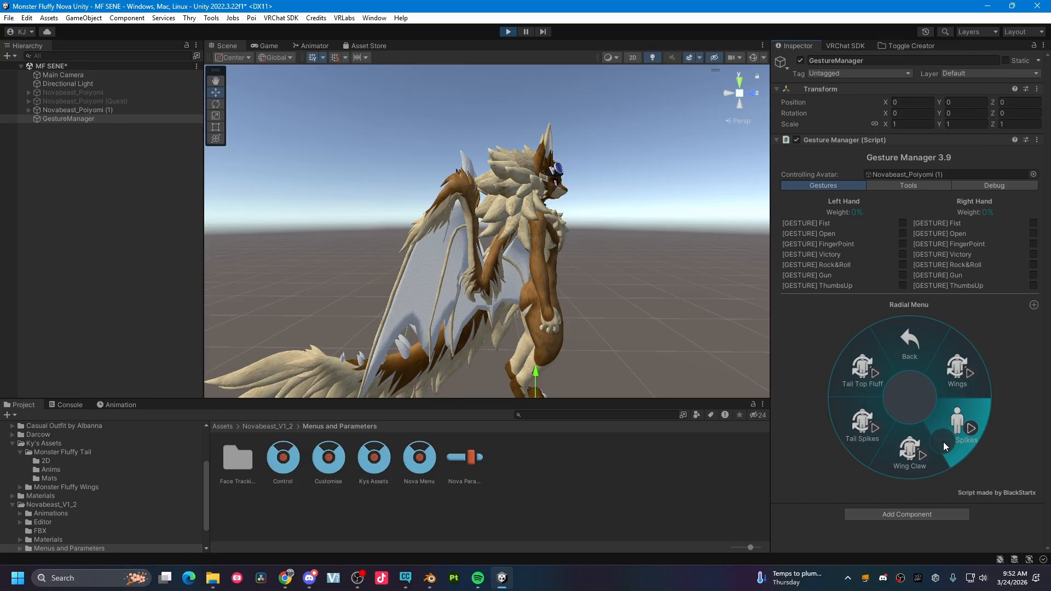
middle_drag(586, 266, 464, 272)
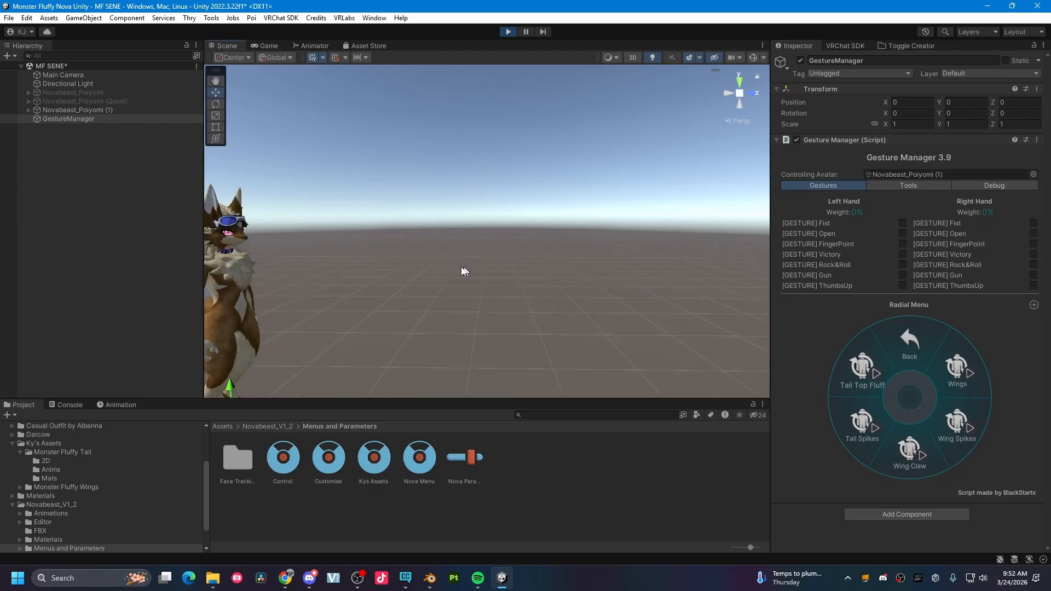
right_drag(464, 272, 534, 277)
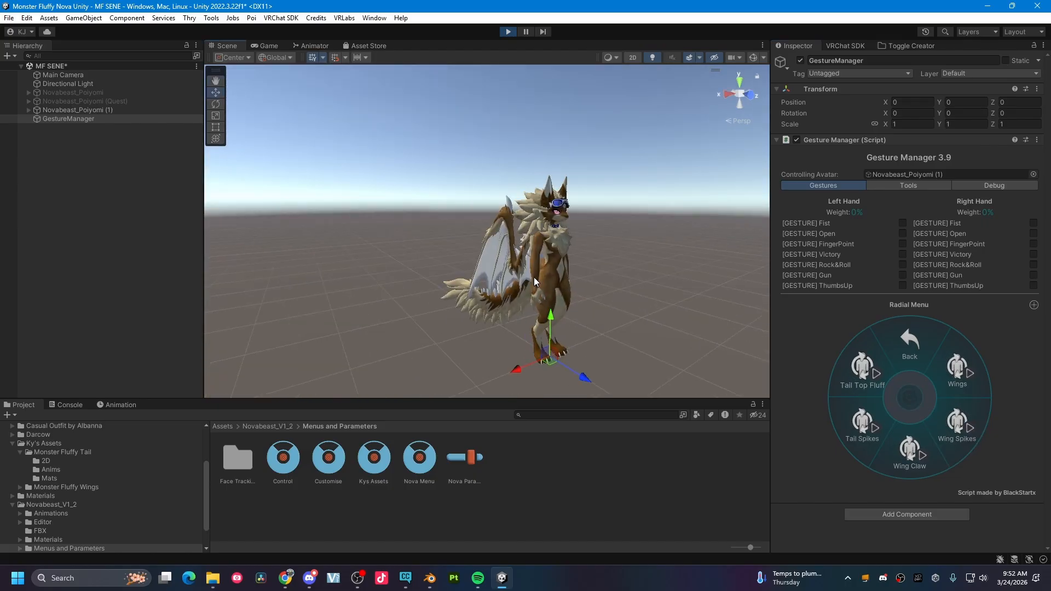
click(514, 30)
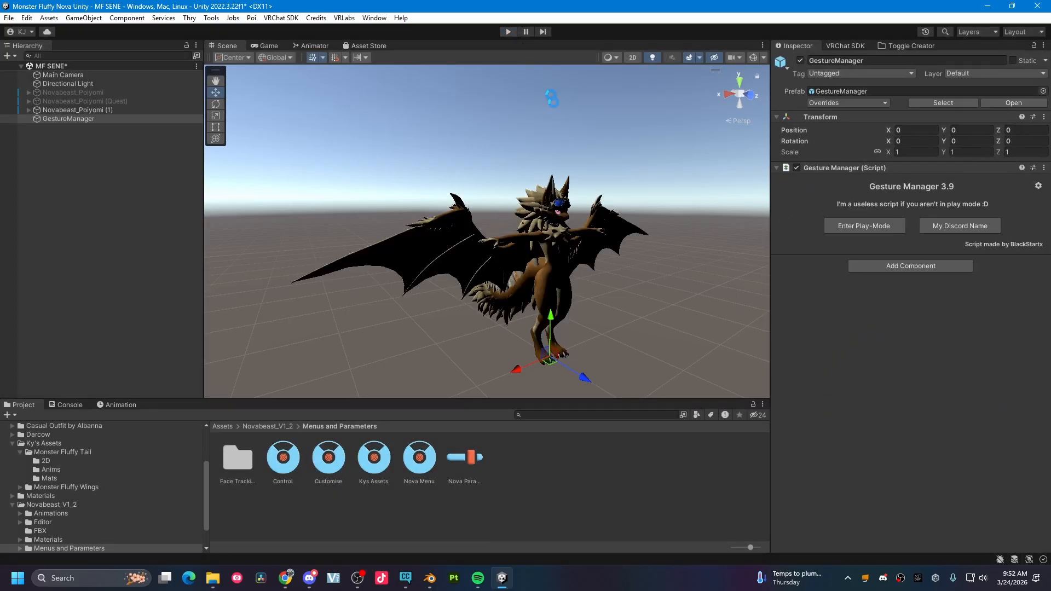